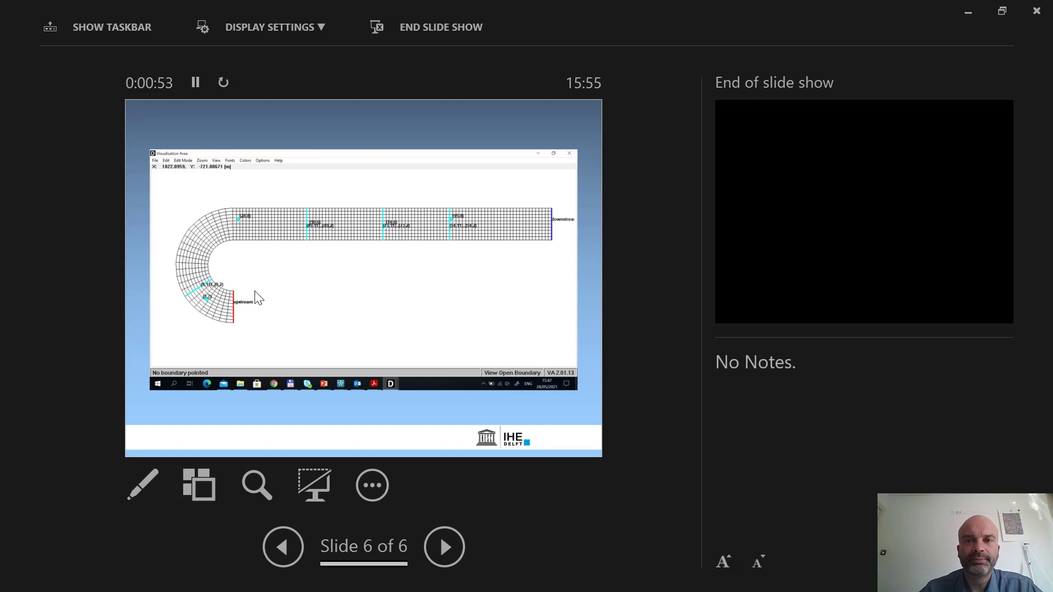
Switch from the slide show to Delft3D, start the flow input editor and open c01.mdf from the channel folder
{"action": "left_click", "coordinate": [972, 12]}
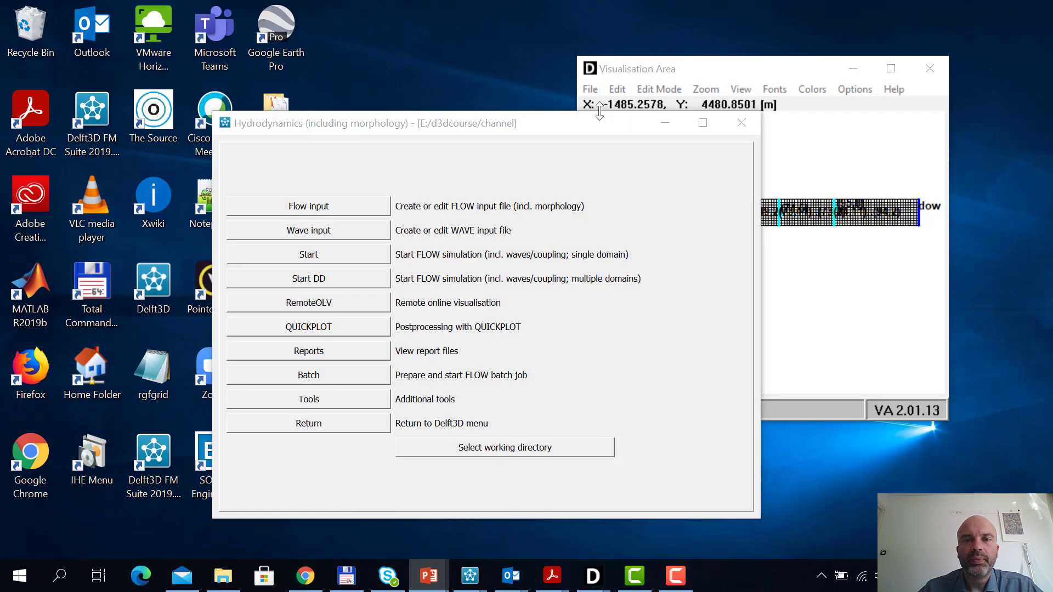
{"action": "left_click_drag", "start_coordinate": [594, 123], "coordinate": [522, 123]}
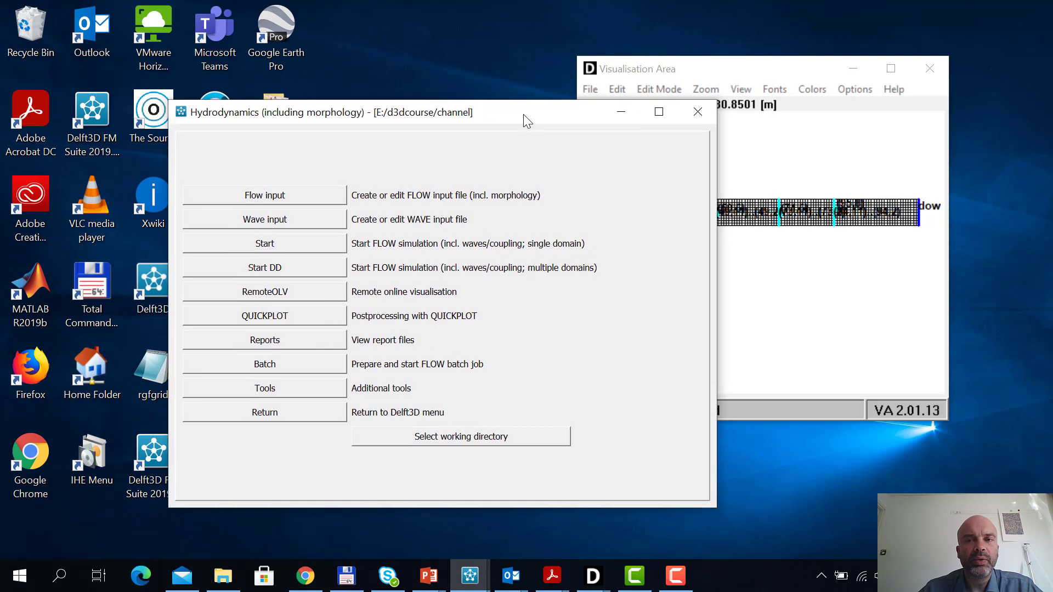
{"action": "left_click", "coordinate": [738, 71]}
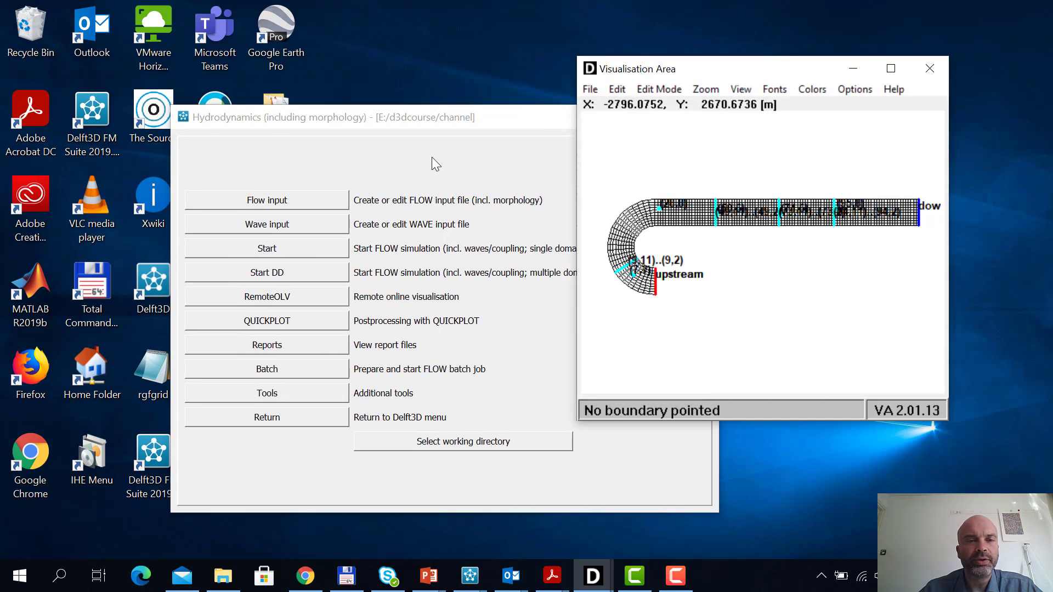
{"action": "left_click", "coordinate": [303, 202]}
{"action": "left_click", "coordinate": [302, 200]}
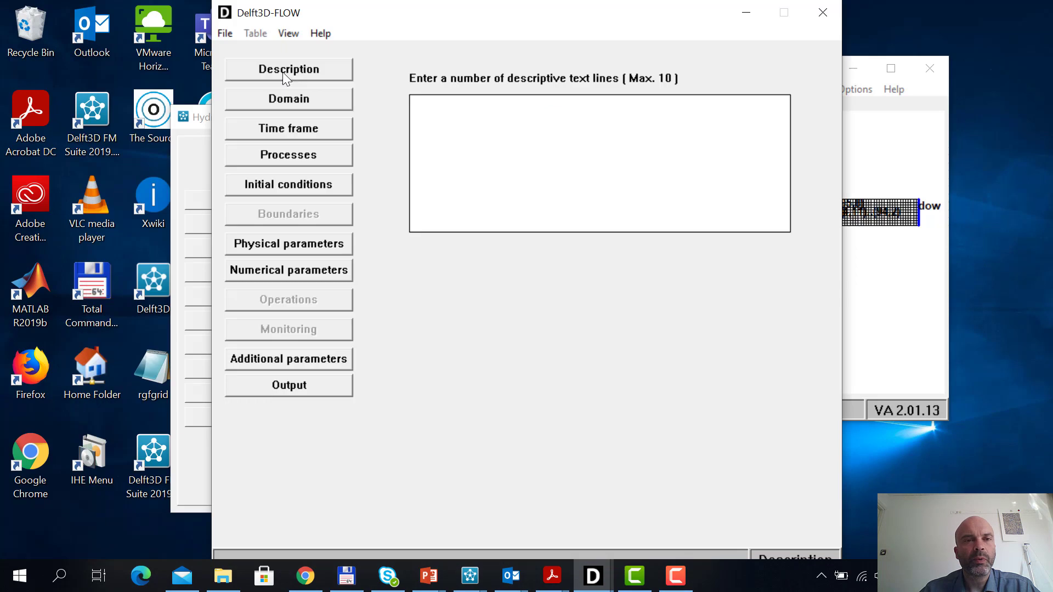
{"action": "left_click", "coordinate": [226, 35]}
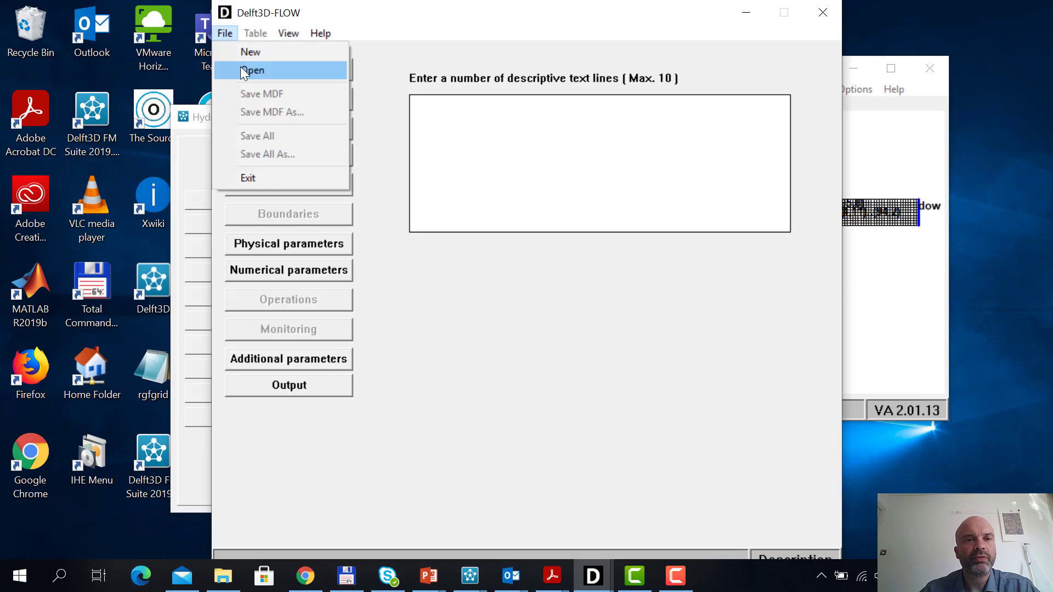
{"action": "left_click", "coordinate": [242, 68]}
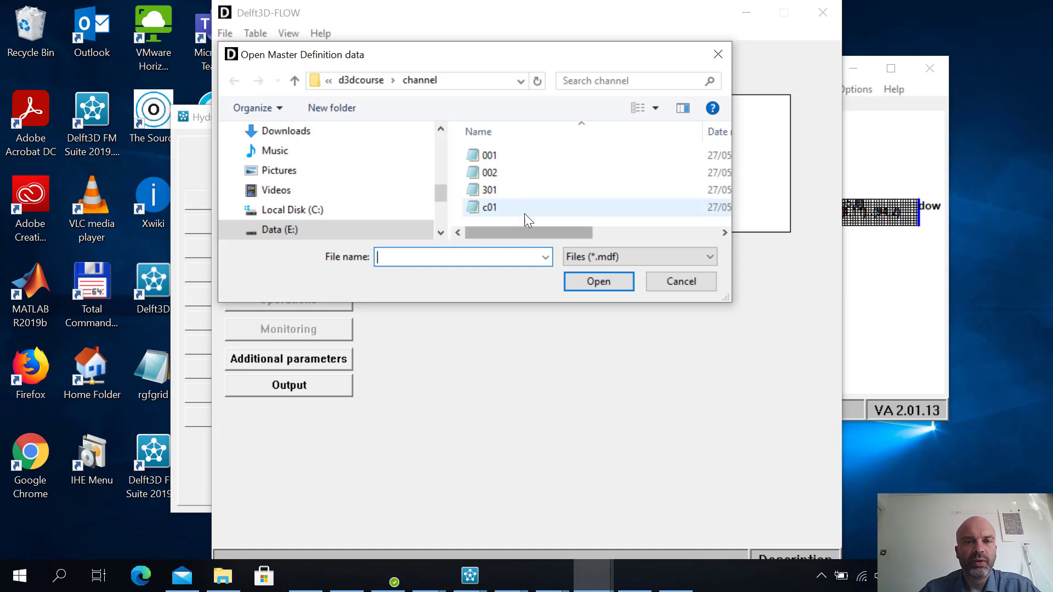
{"action": "double_click", "coordinate": [497, 210]}
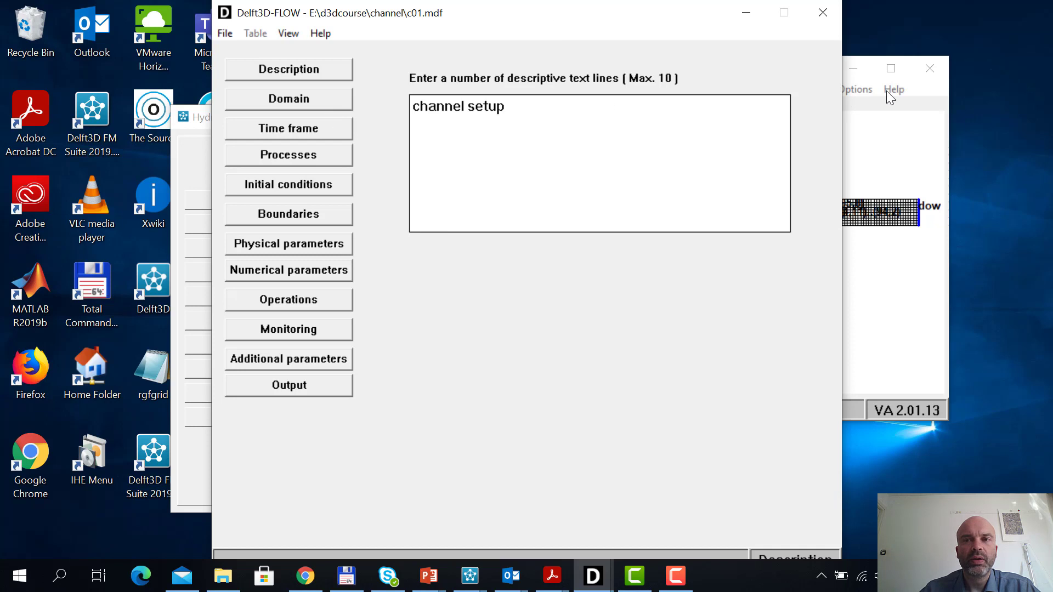
Replace the old grid visualisation with a new Visualisation Area for this model, placed beside the input form
{"action": "left_click", "coordinate": [932, 66]}
{"action": "left_click", "coordinate": [294, 30]}
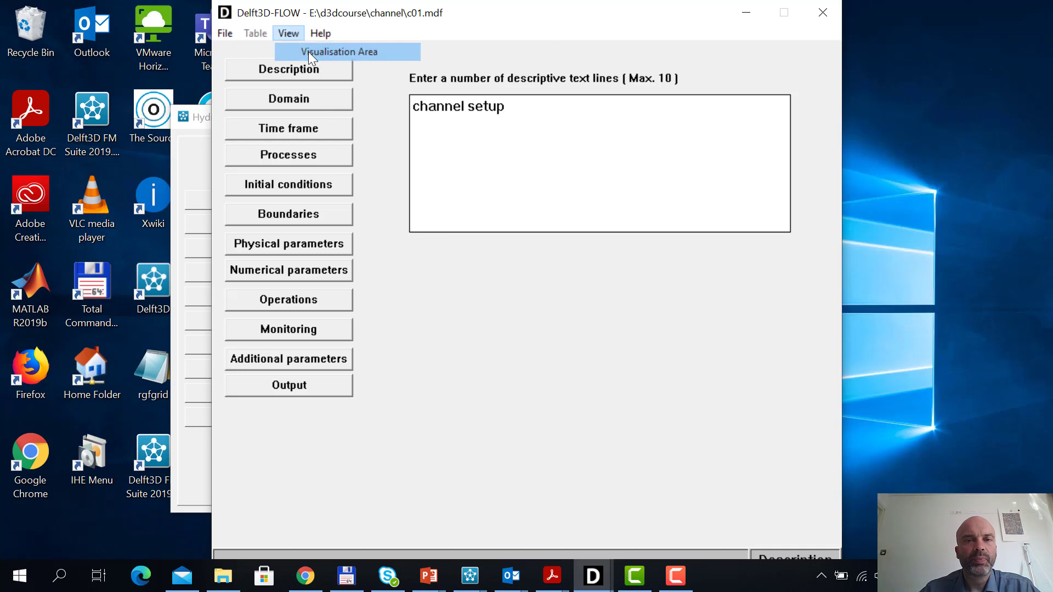
{"action": "left_click", "coordinate": [309, 51]}
{"action": "left_click_drag", "start_coordinate": [508, 71], "coordinate": [843, 155]}
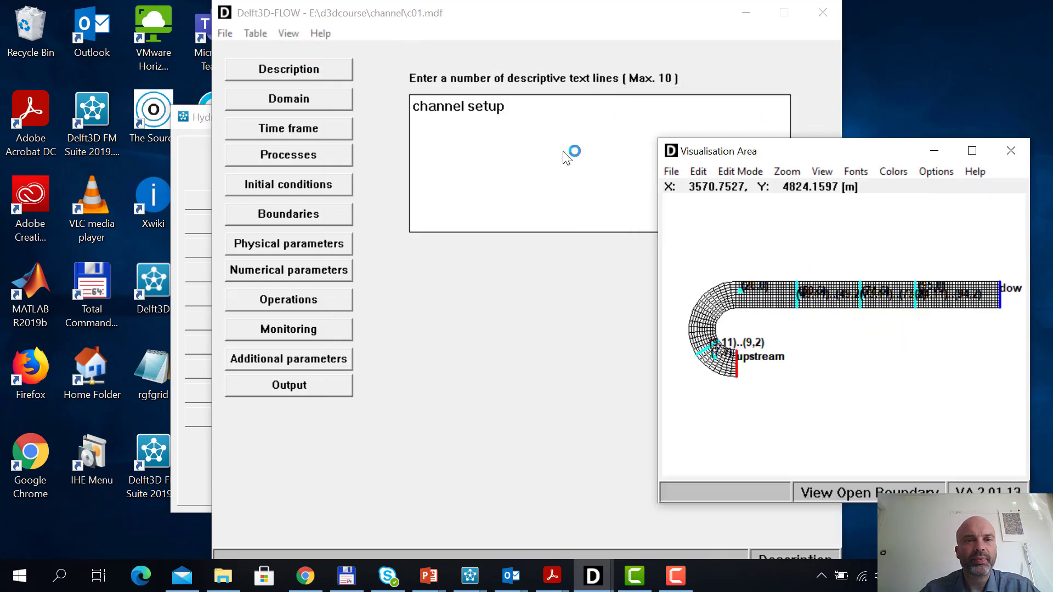
Set the number of layers in the grid domain to 8 and accept the loss of the existing boundary data
{"action": "left_click", "coordinate": [317, 102]}
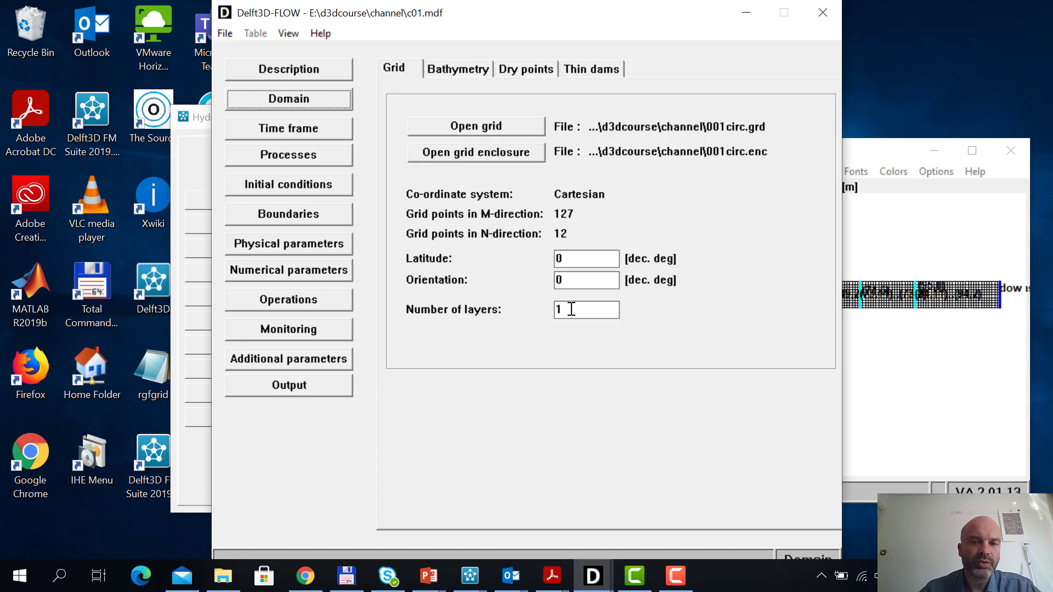
{"action": "left_click", "coordinate": [616, 311]}
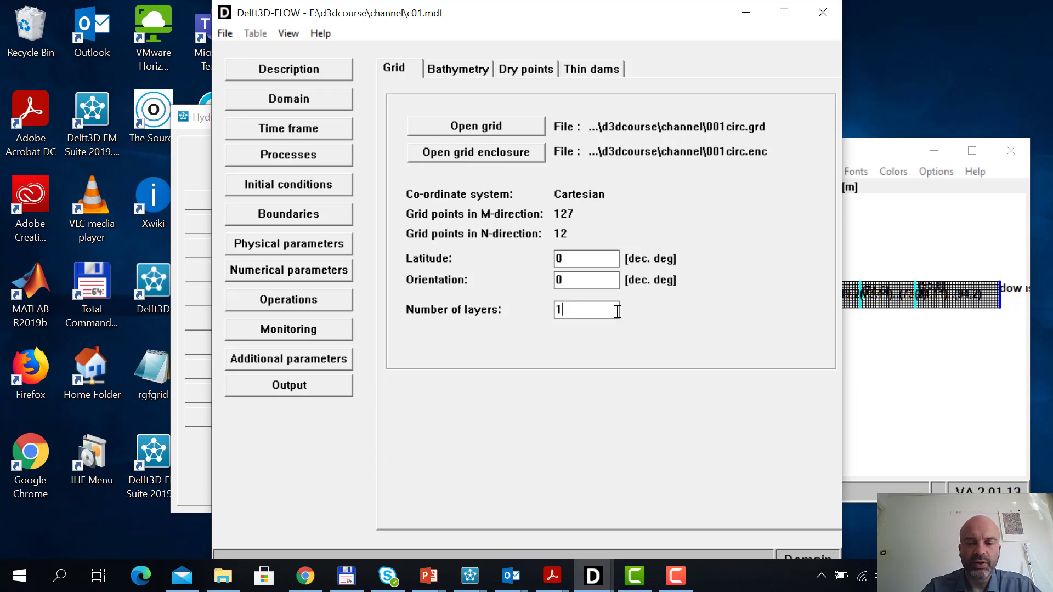
{"action": "key", "text": "BackSpace"}
{"action": "type", "text": "8"}
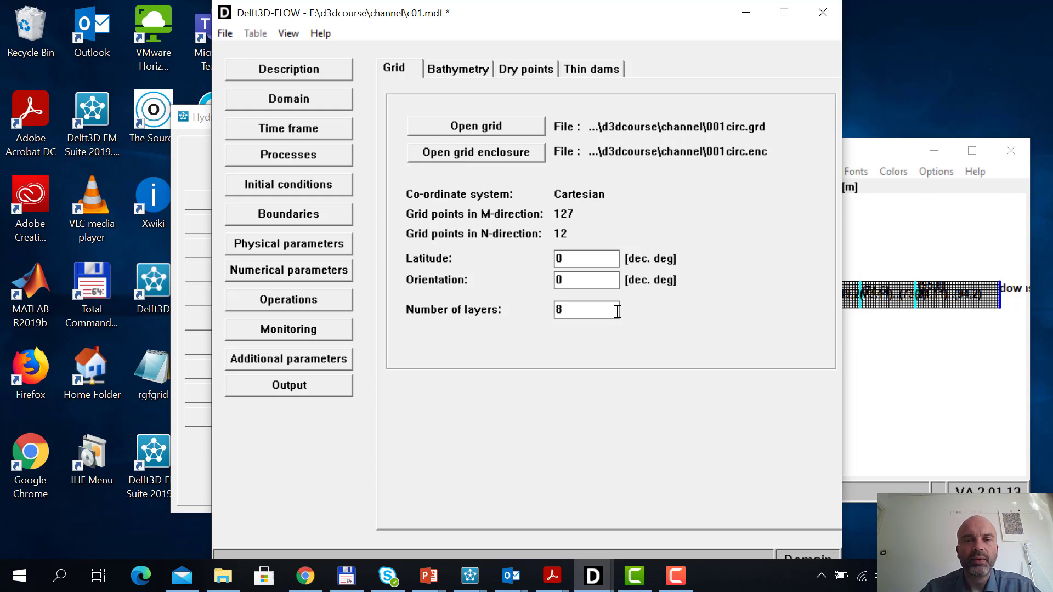
{"action": "left_click", "coordinate": [583, 278]}
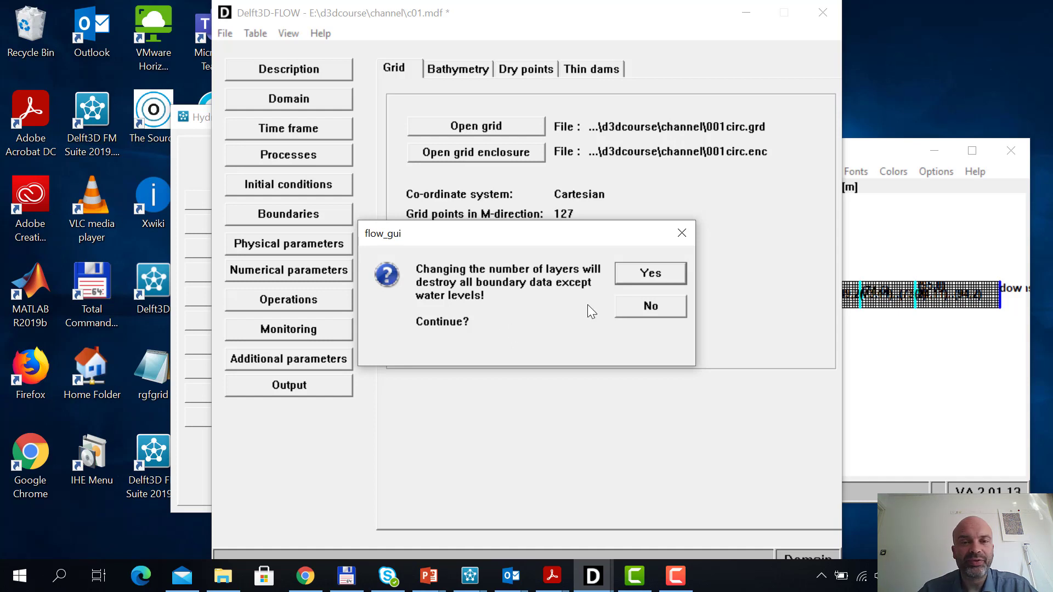
{"action": "left_click", "coordinate": [655, 272]}
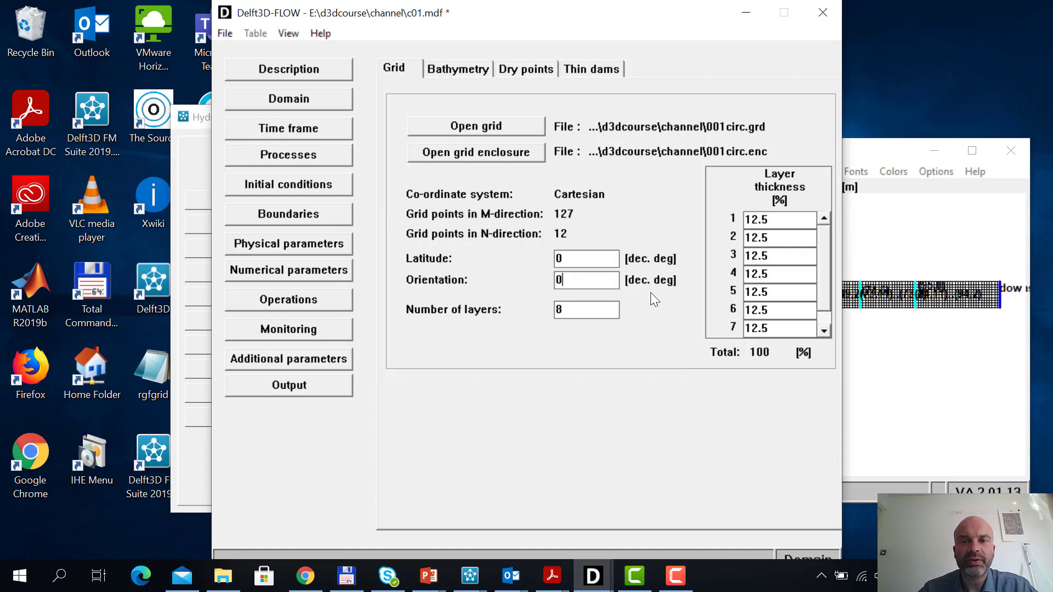
Examine the layer thickness percentages from layer 1 through layer 8
{"action": "left_click_drag", "start_coordinate": [827, 271], "coordinate": [826, 292]}
{"action": "scroll", "coordinate": [821, 300], "scroll_direction": "up", "scroll_amount": 1}
{"action": "left_click", "coordinate": [783, 219]}
{"action": "left_click", "coordinate": [790, 238]}
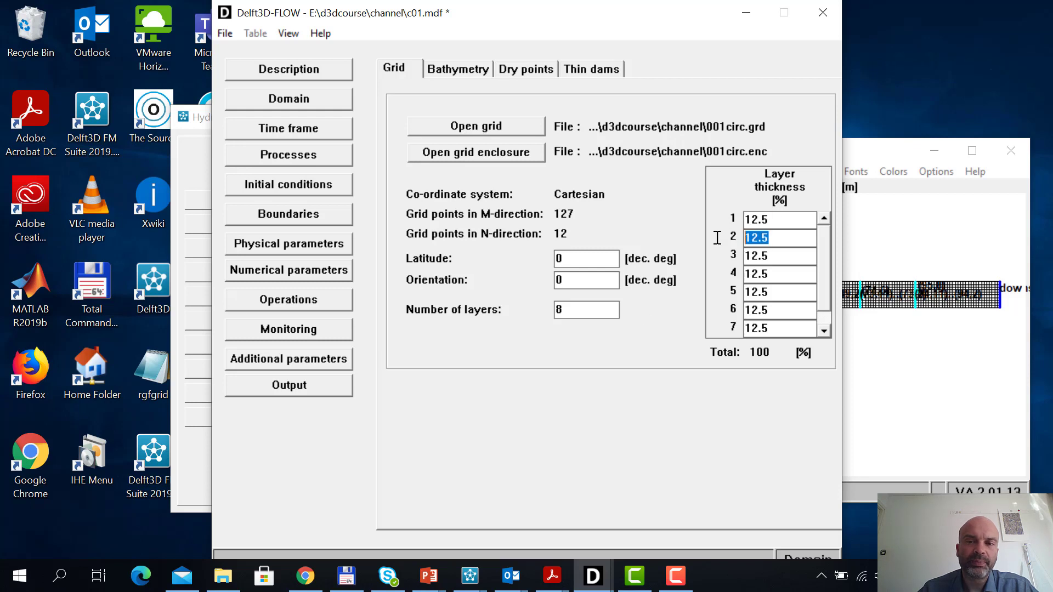
{"action": "left_click", "coordinate": [779, 257]}
{"action": "left_click_drag", "start_coordinate": [819, 271], "coordinate": [818, 307]}
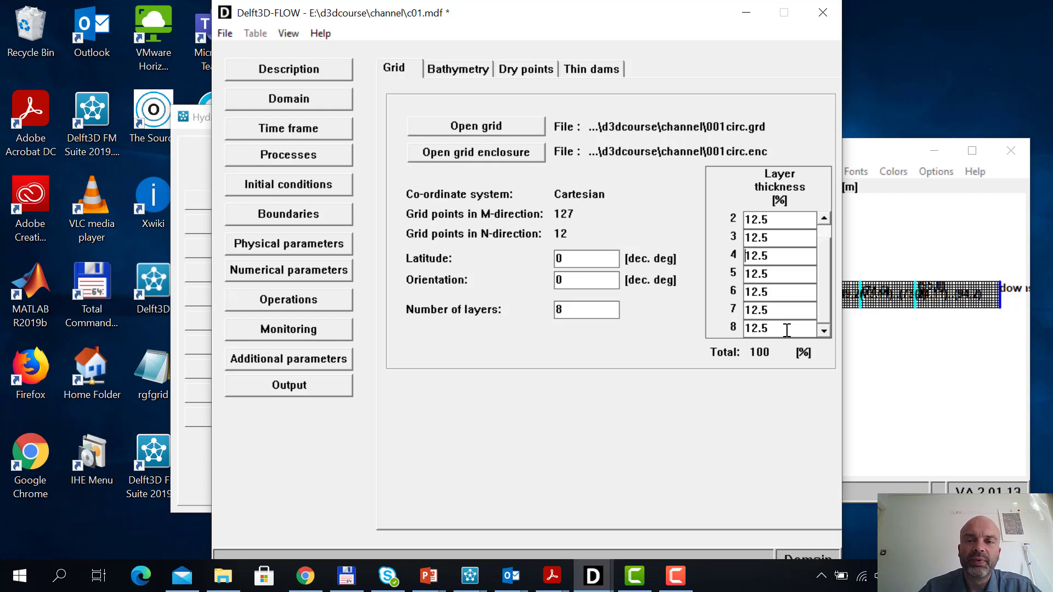
{"action": "double_click", "coordinate": [787, 328]}
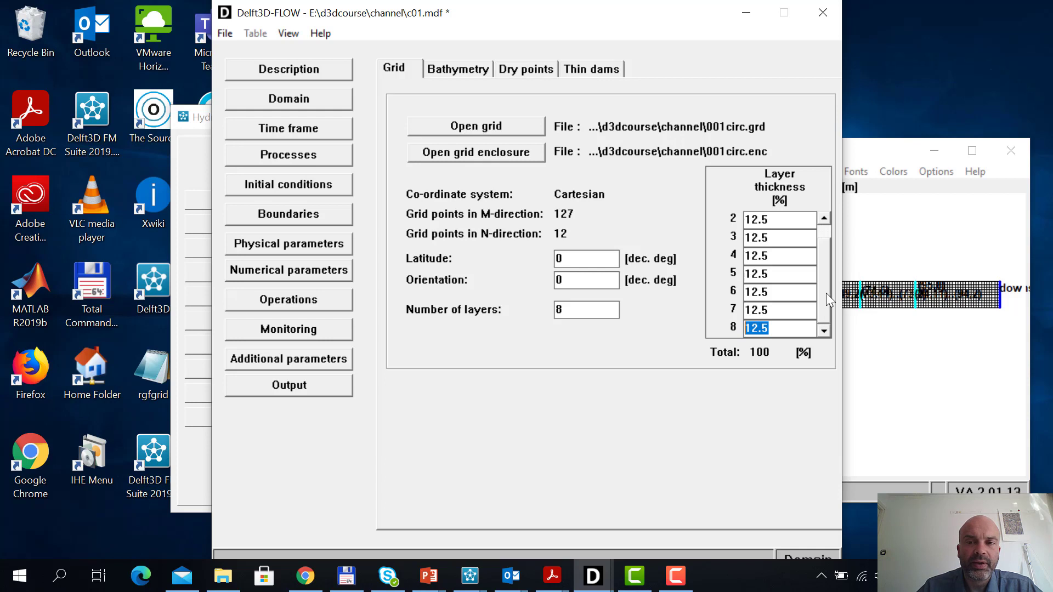
{"action": "left_click_drag", "start_coordinate": [825, 293], "coordinate": [822, 275]}
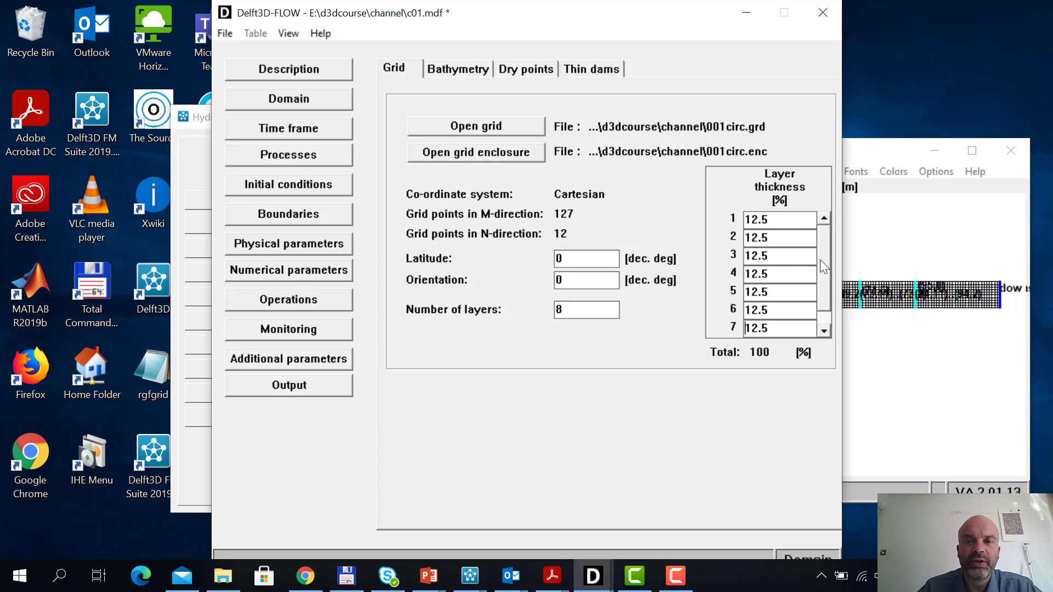
{"action": "scroll", "coordinate": [817, 294], "scroll_direction": "down", "scroll_amount": 1}
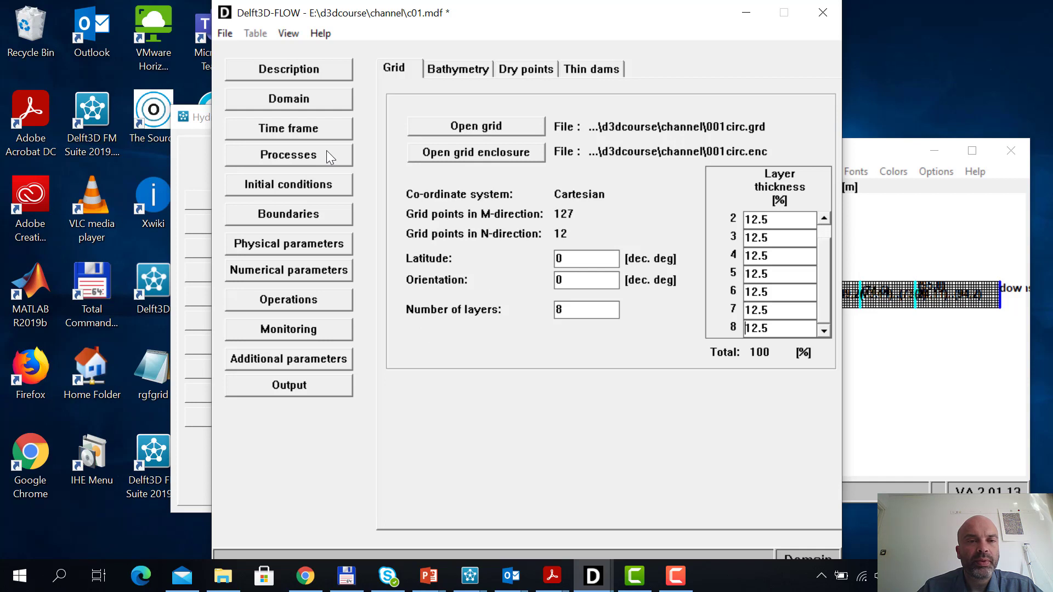
Locate the upstream boundary on the grid and set its vertical profile for hydrodynamics to Logarithmic
{"action": "left_click", "coordinate": [324, 213]}
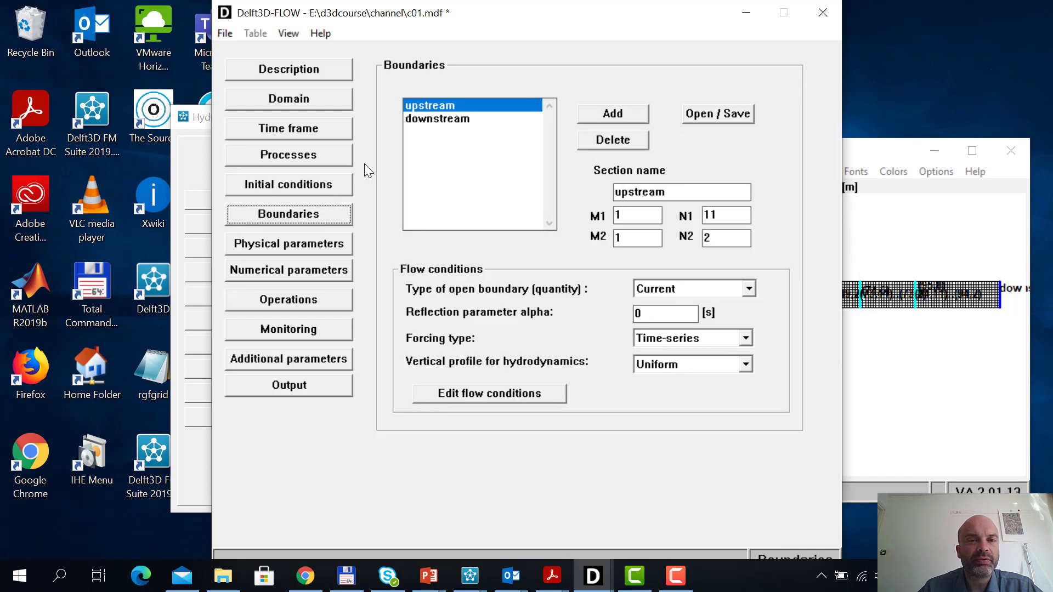
{"action": "left_click", "coordinate": [451, 104]}
{"action": "left_click", "coordinate": [883, 153]}
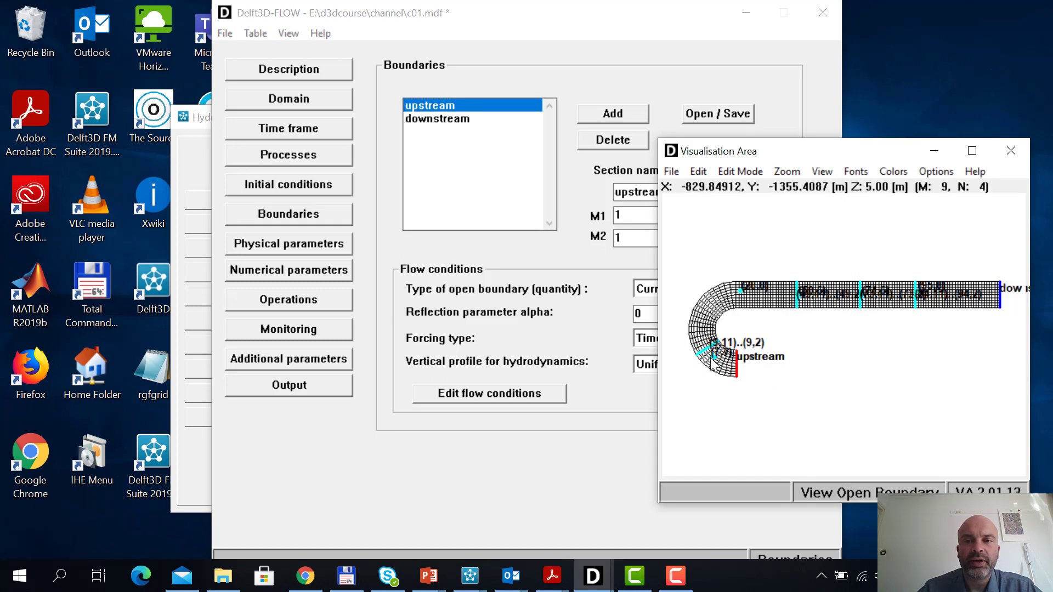
{"action": "left_click", "coordinate": [659, 16]}
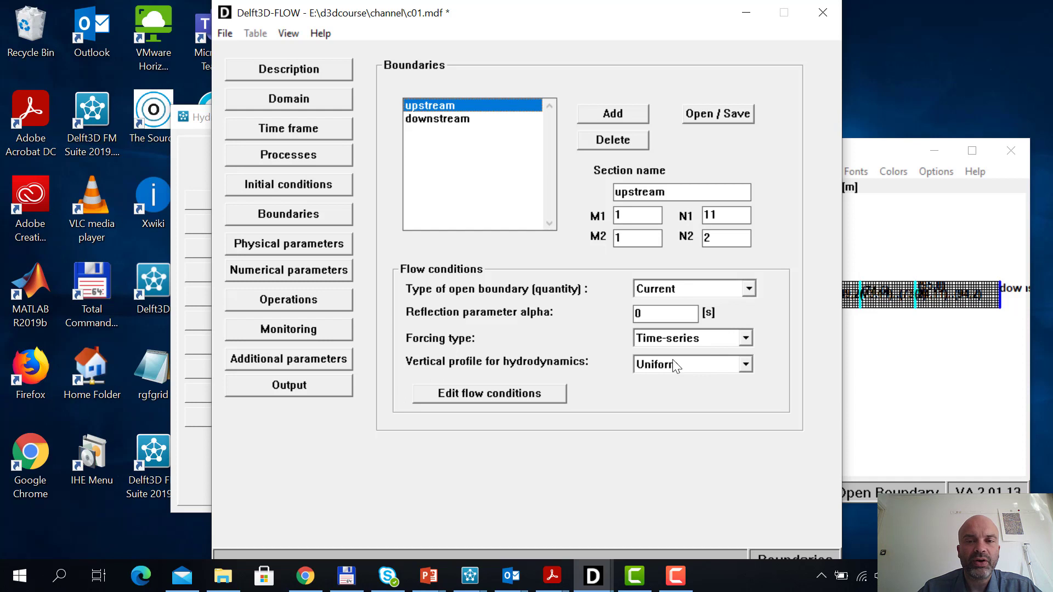
{"action": "left_click", "coordinate": [745, 364]}
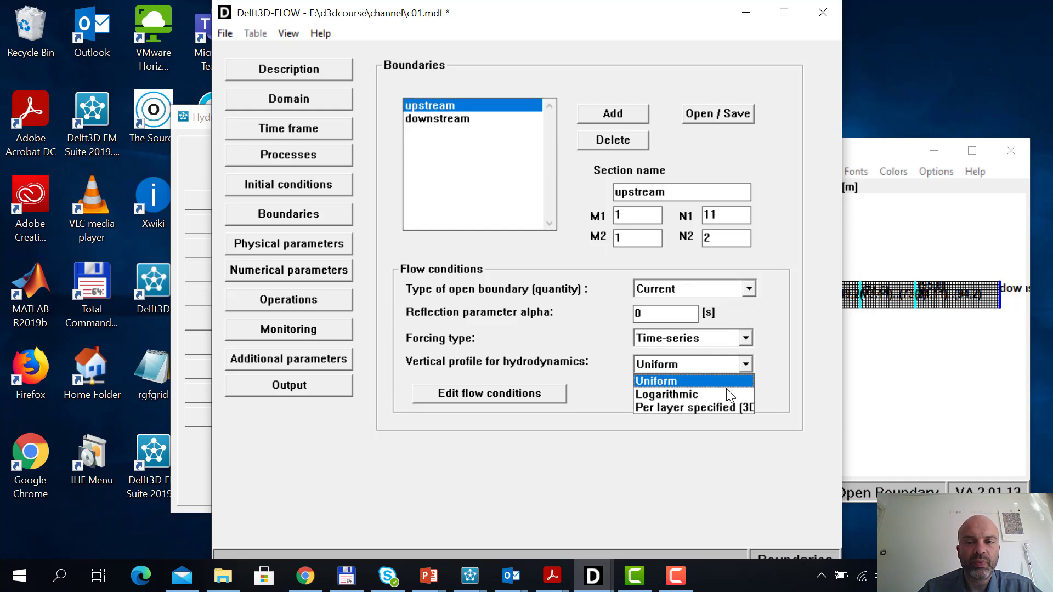
{"action": "left_click", "coordinate": [724, 395]}
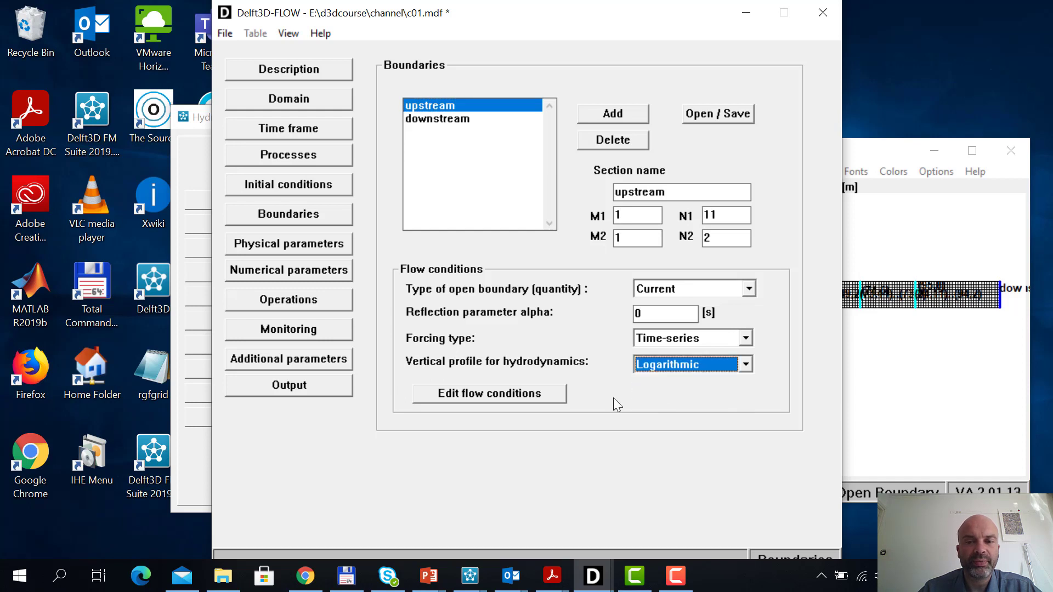
Set the upstream boundary's Begin and End current velocities to 0.8 m/s for both times in the flow conditions
{"action": "left_click", "coordinate": [551, 396]}
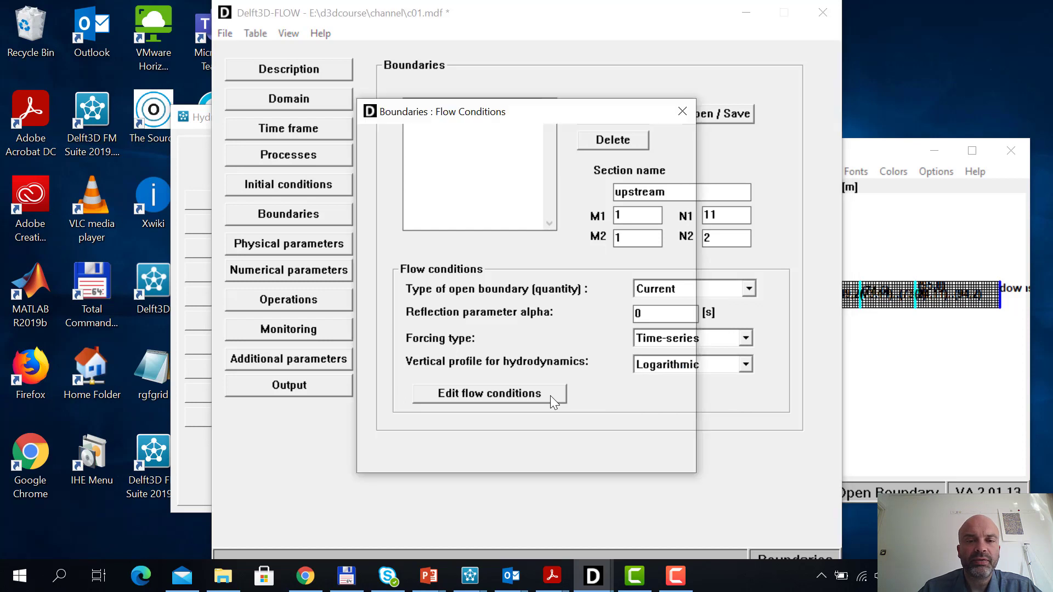
{"action": "left_click_drag", "start_coordinate": [543, 118], "coordinate": [294, 67]}
{"action": "left_click", "coordinate": [285, 234]}
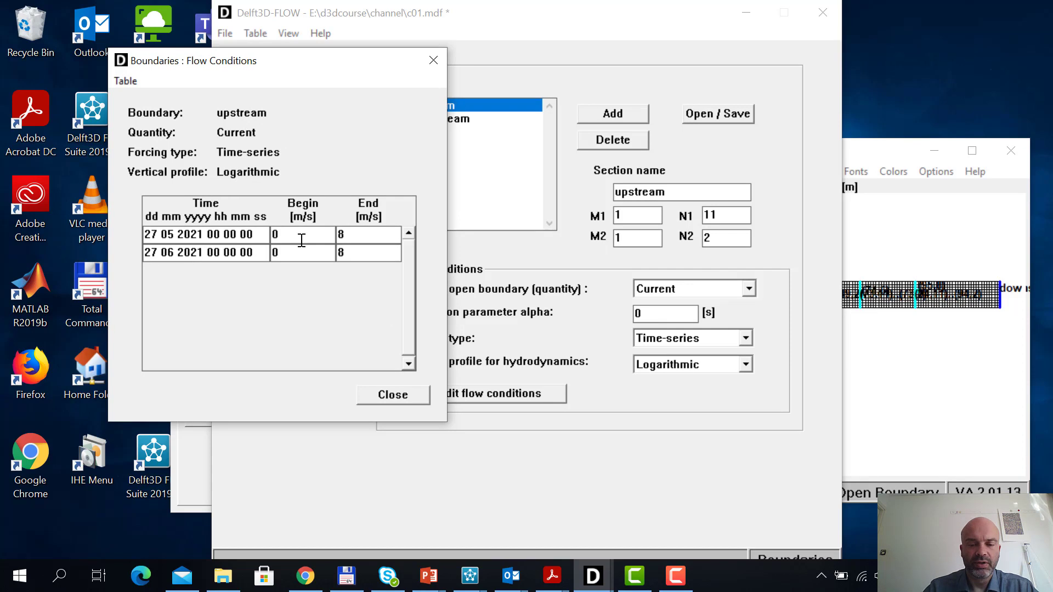
{"action": "type", "text": ".8"}
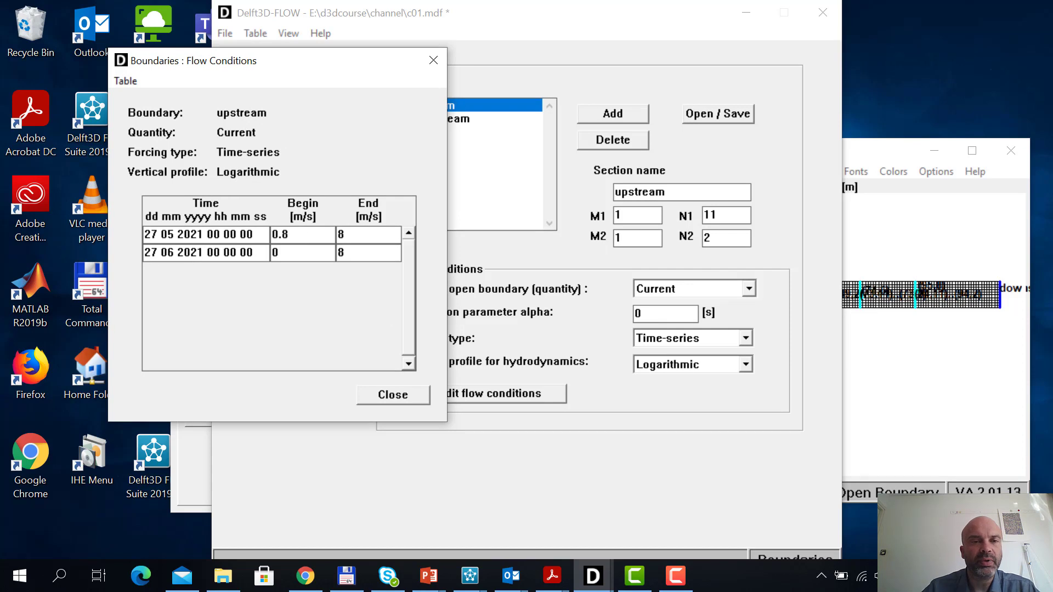
{"action": "left_click", "coordinate": [291, 250]}
{"action": "type", "text": "0."}
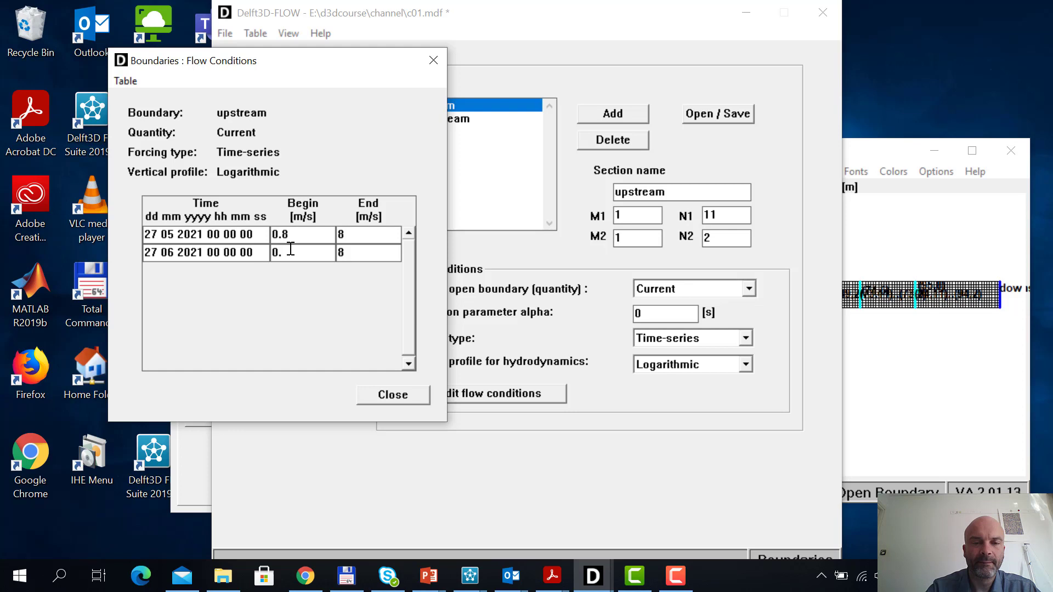
{"action": "type", "text": "8"}
{"action": "double_click", "coordinate": [348, 235]}
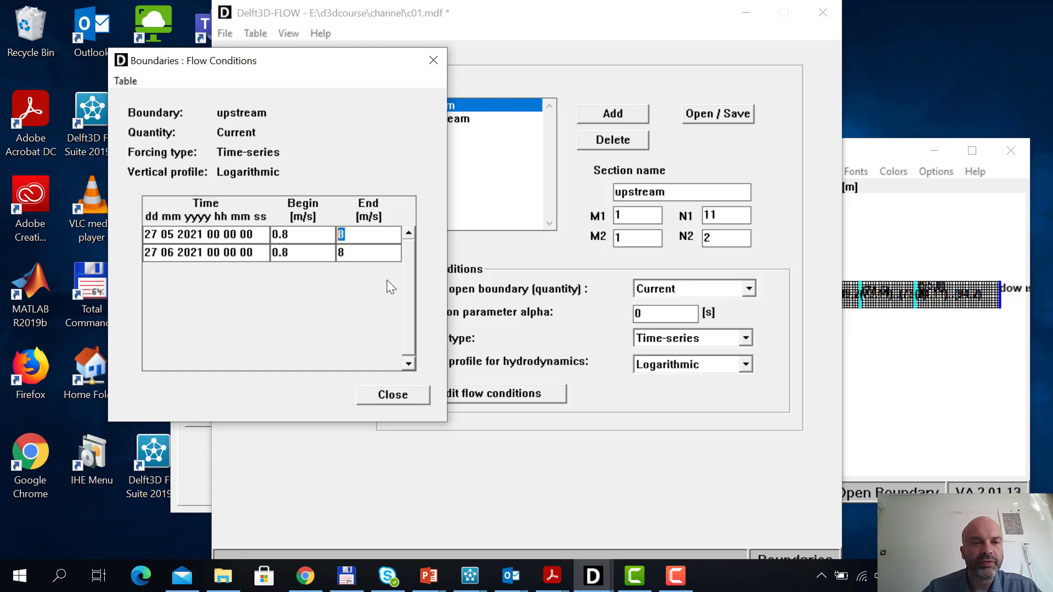
{"action": "type", "text": "0.8"}
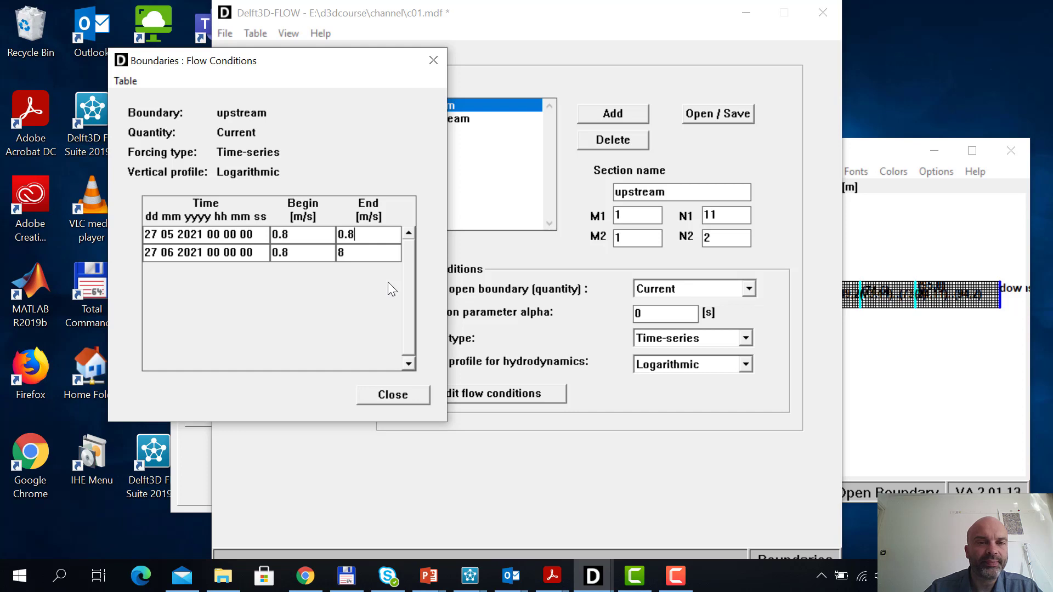
{"action": "double_click", "coordinate": [341, 252]}
{"action": "type", "text": "0.8"}
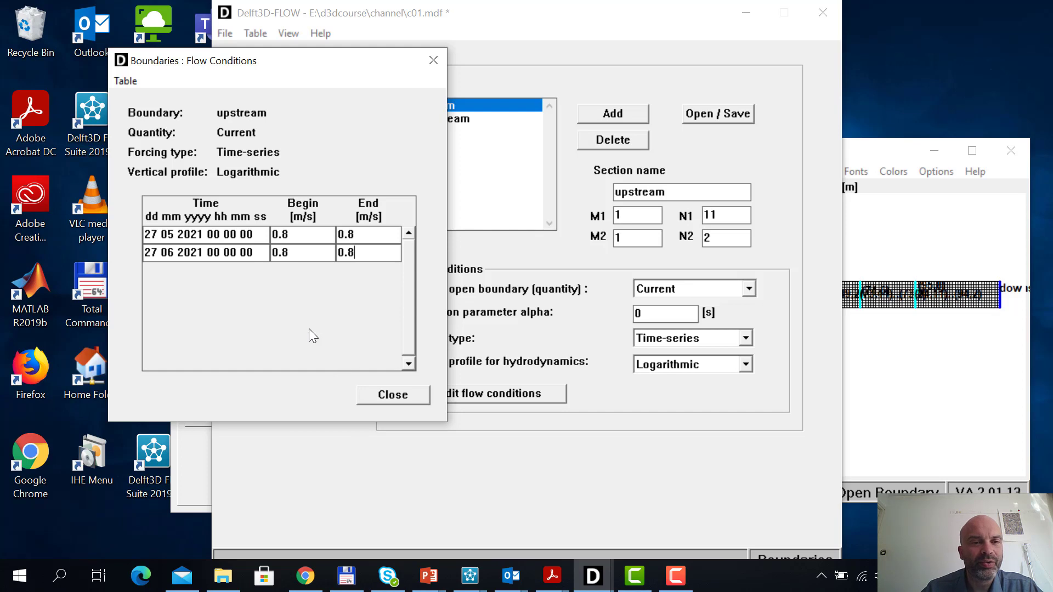
{"action": "left_click", "coordinate": [397, 396]}
Select the downstream boundary and check its location on the grid and its flow condition settings
{"action": "left_click", "coordinate": [443, 126]}
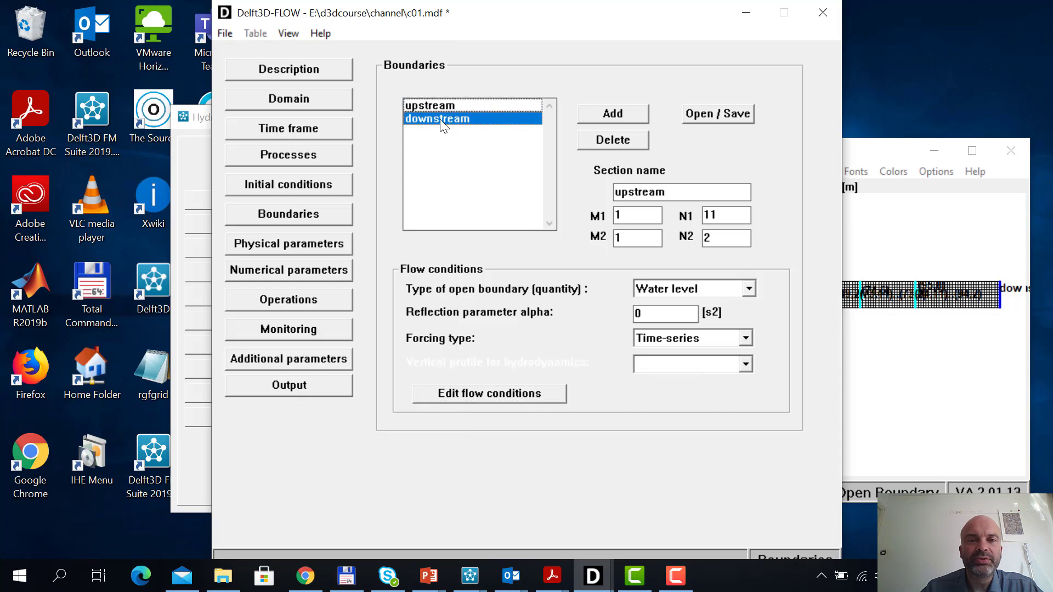
{"action": "left_click", "coordinate": [884, 154]}
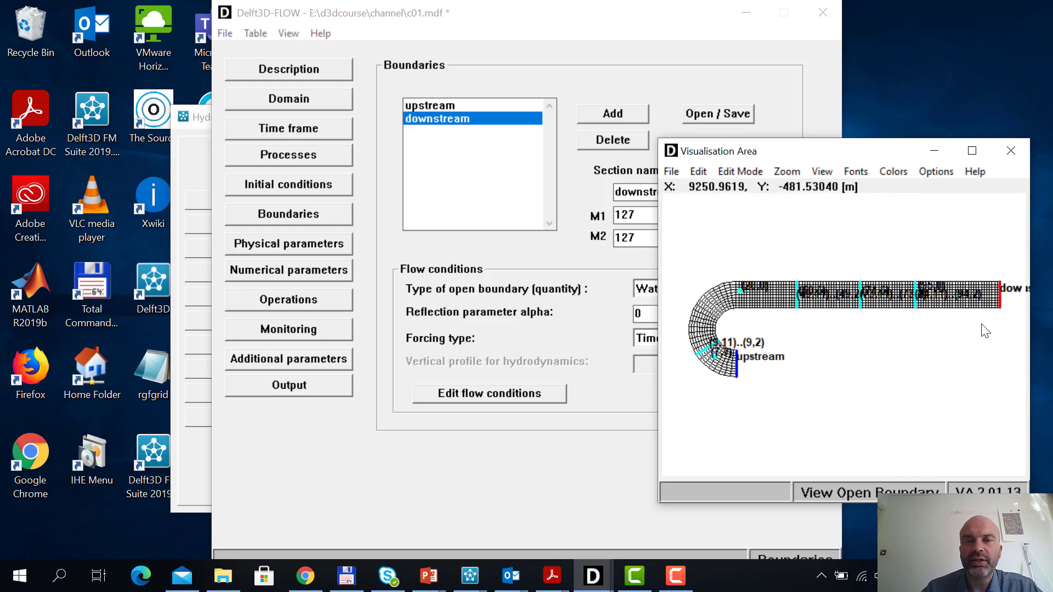
{"action": "left_click", "coordinate": [516, 25]}
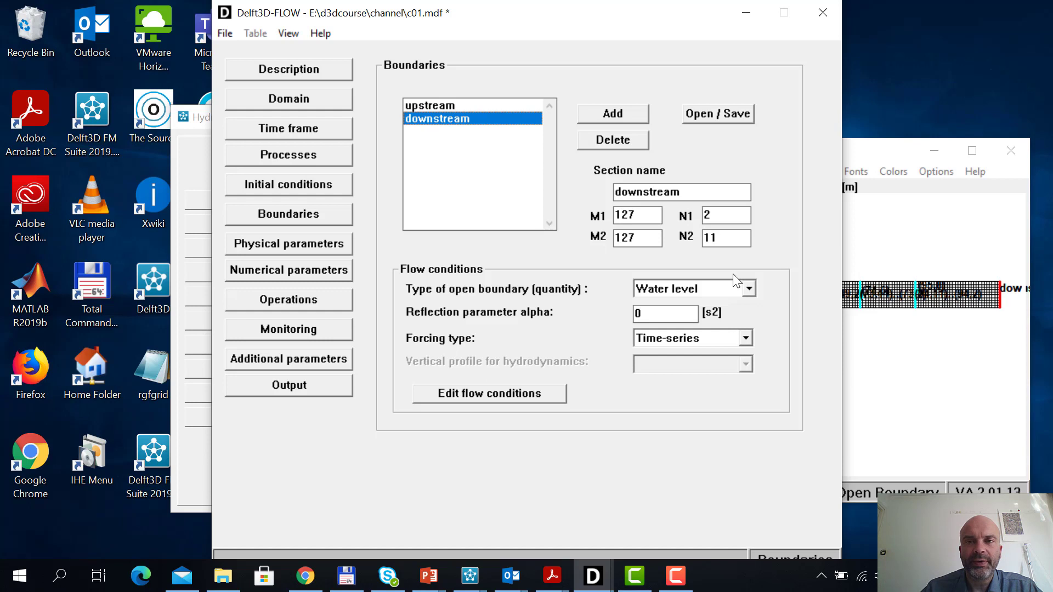
Bring the grid view alongside the boundary settings, set the downstream forcing type to Astronomic, and open its flow conditions
{"action": "left_click_drag", "start_coordinate": [619, 31], "coordinate": [455, 49]}
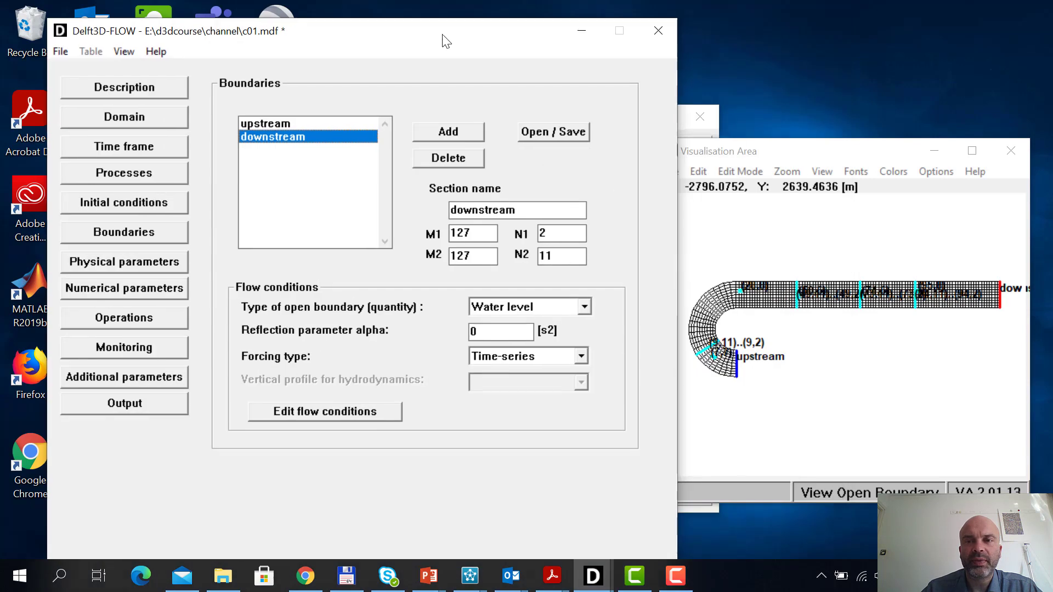
{"action": "left_click", "coordinate": [814, 156]}
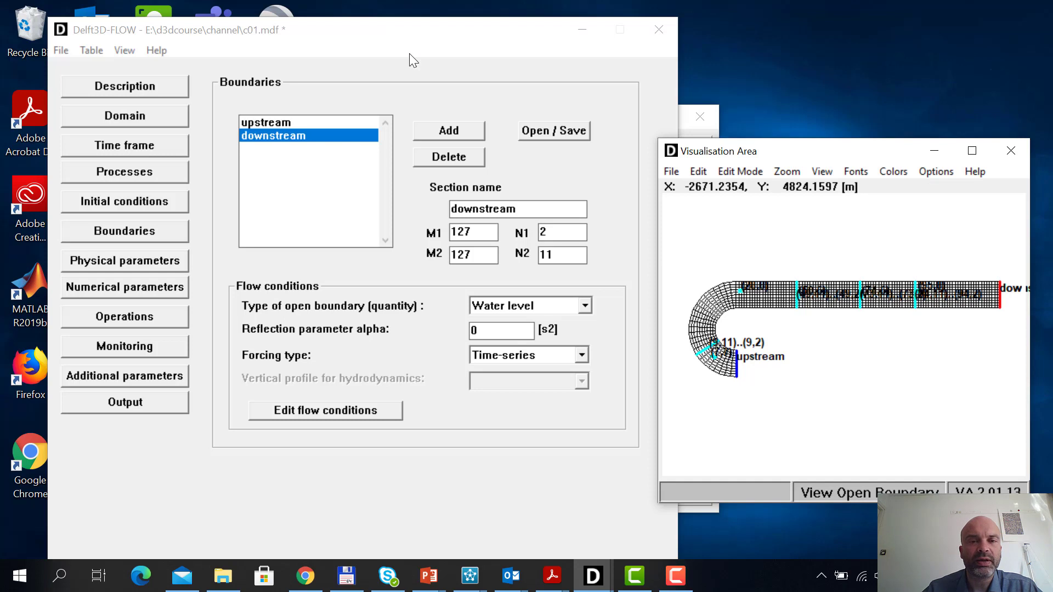
{"action": "left_click", "coordinate": [541, 355]}
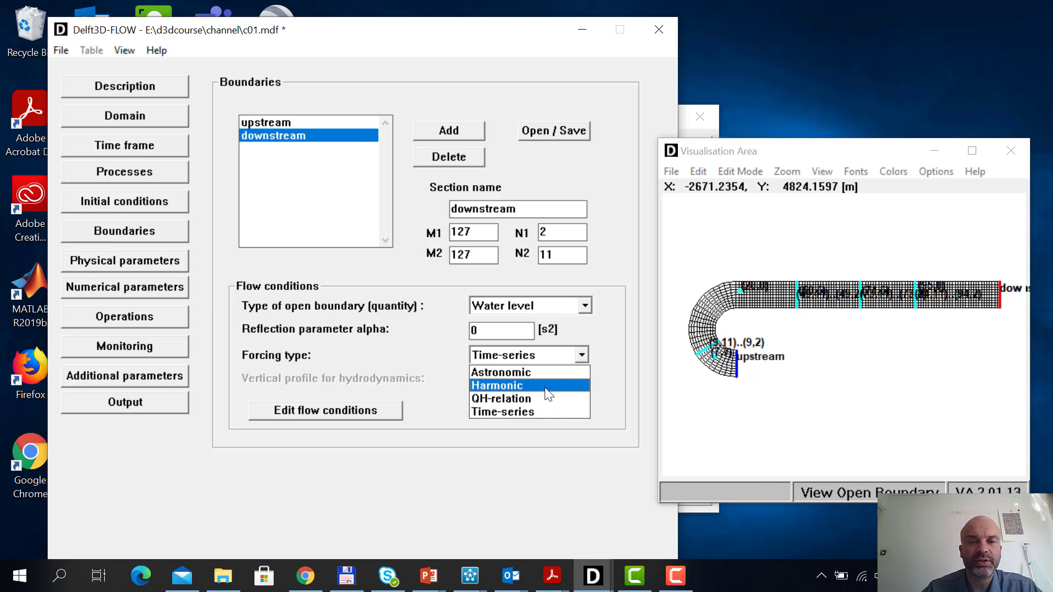
{"action": "left_click", "coordinate": [525, 373]}
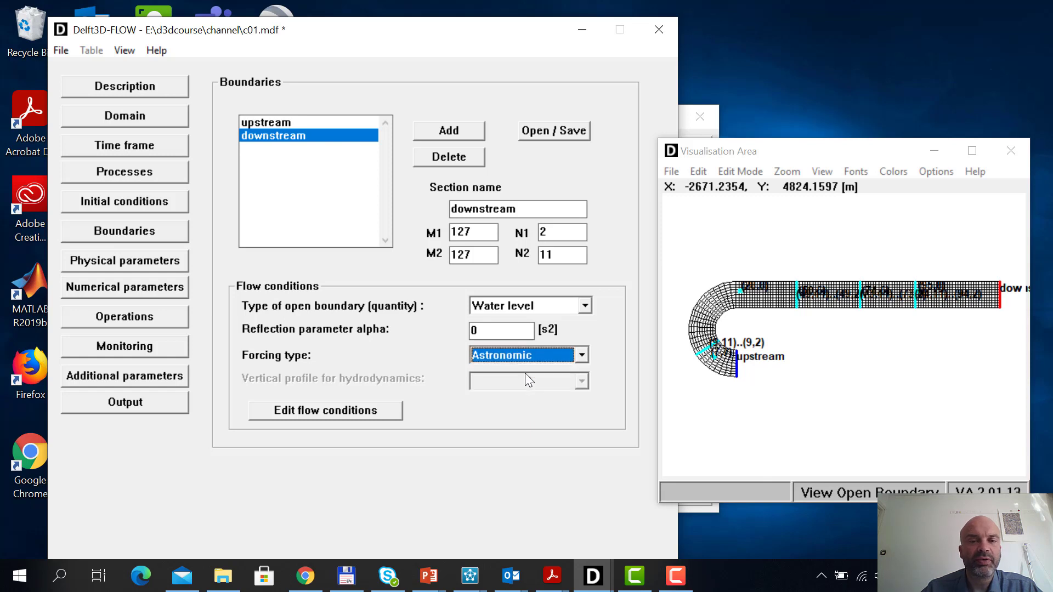
{"action": "left_click", "coordinate": [353, 412]}
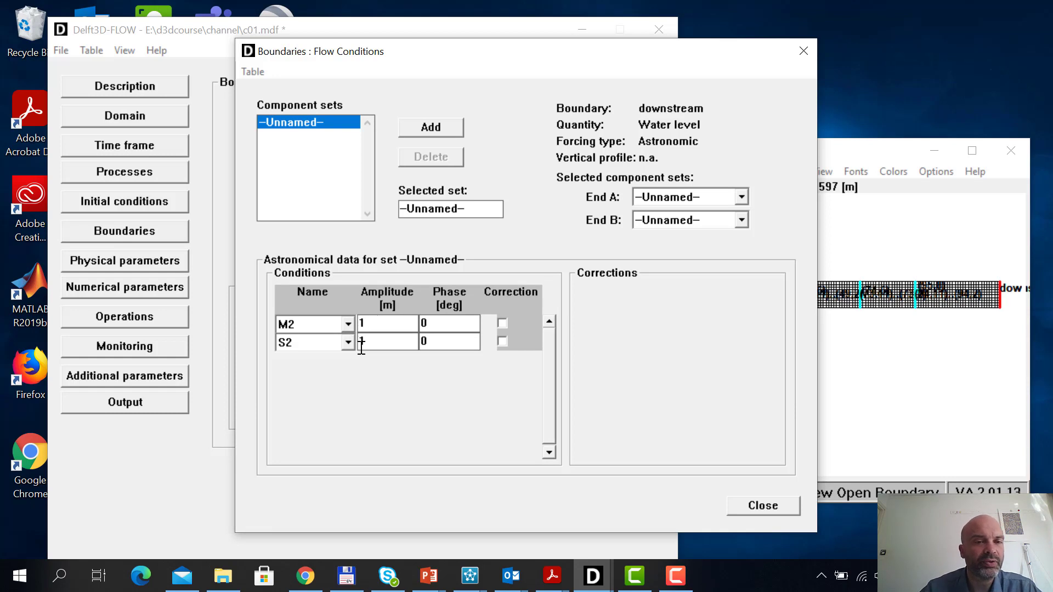
Browse the tidal component names available for the second row of the astronomical conditions
{"action": "left_click", "coordinate": [325, 343]}
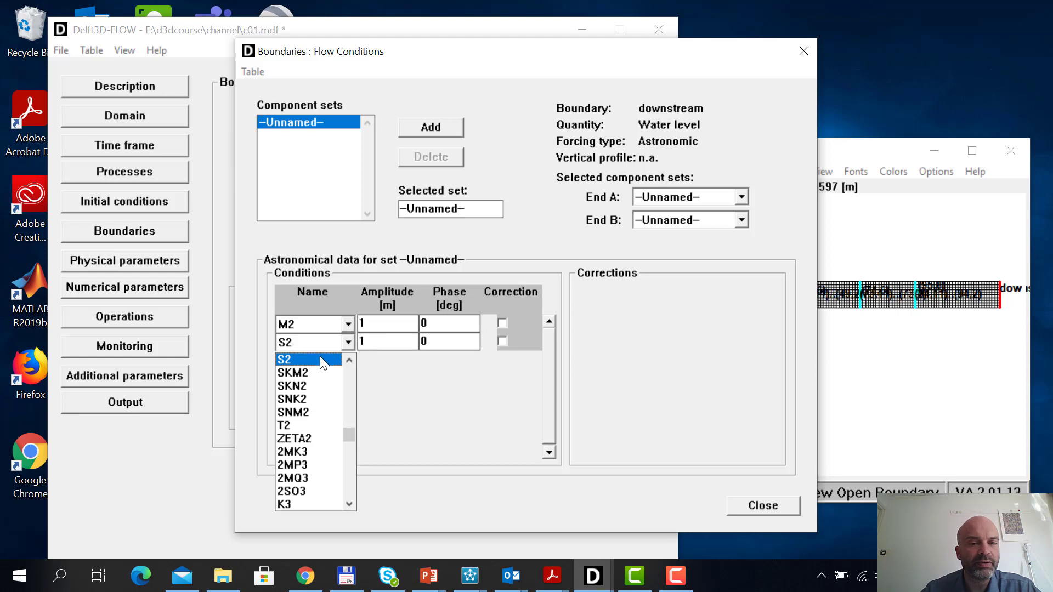
{"action": "left_click_drag", "start_coordinate": [350, 433], "coordinate": [346, 442]}
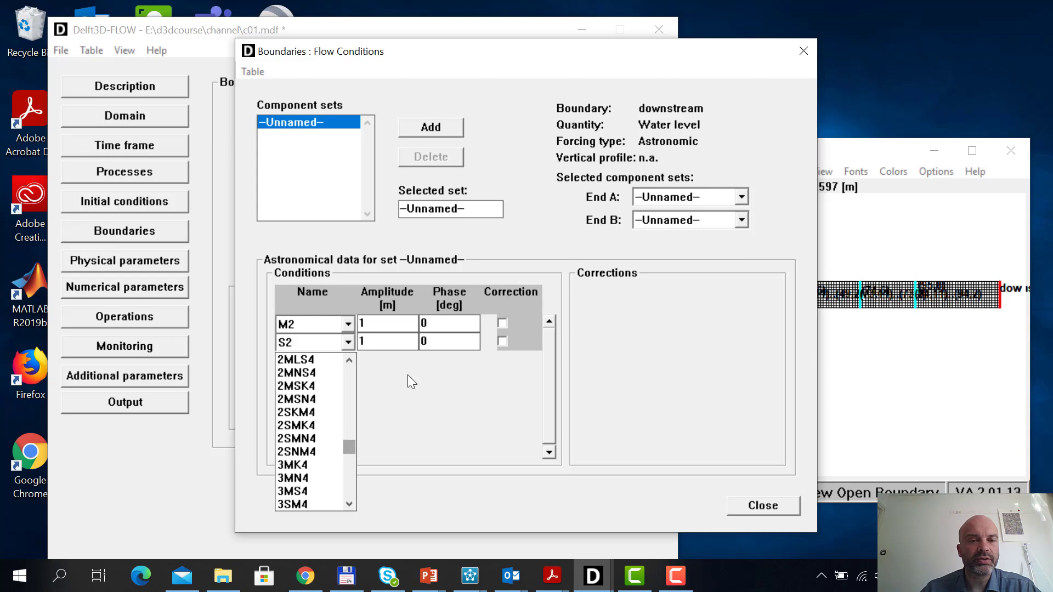
{"action": "left_click", "coordinate": [460, 378]}
{"action": "left_click", "coordinate": [386, 343]}
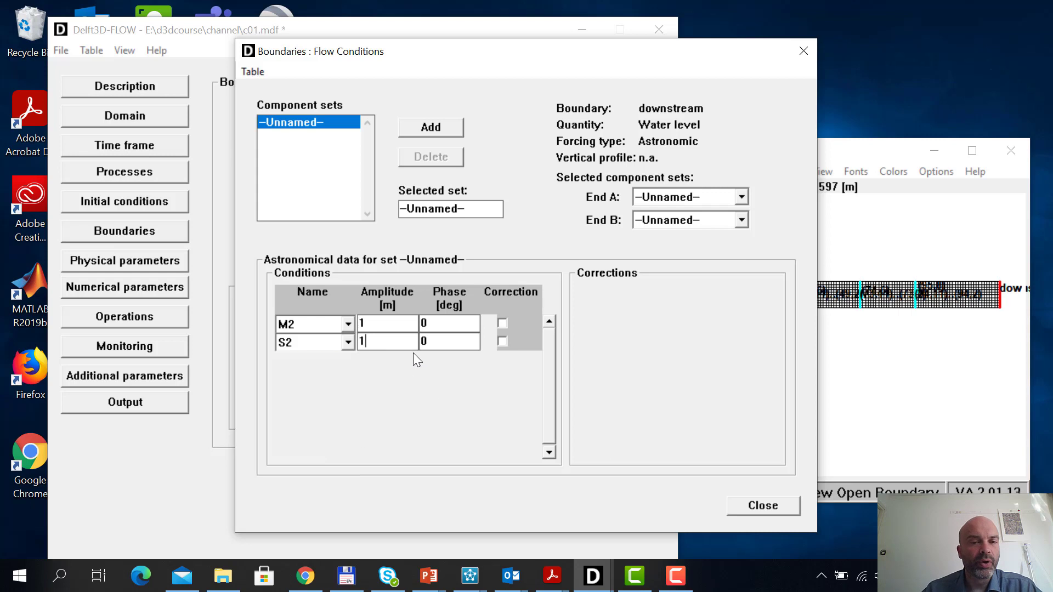
Insert a row above S2 in the astronomical conditions, view its component choices, and close the flow conditions
{"action": "left_click", "coordinate": [260, 71]}
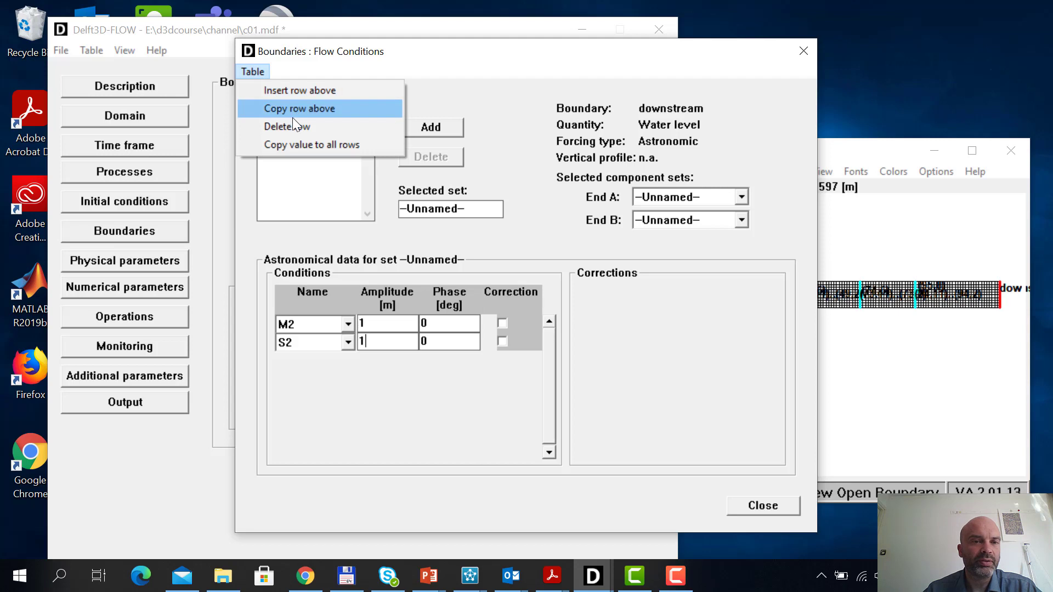
{"action": "left_click", "coordinate": [307, 91]}
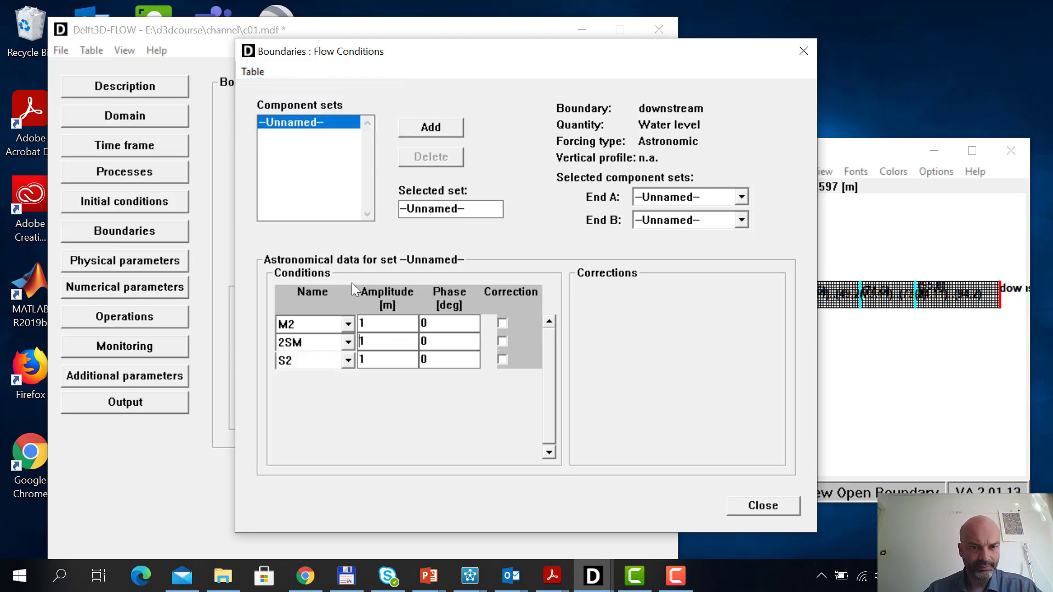
{"action": "left_click", "coordinate": [348, 341]}
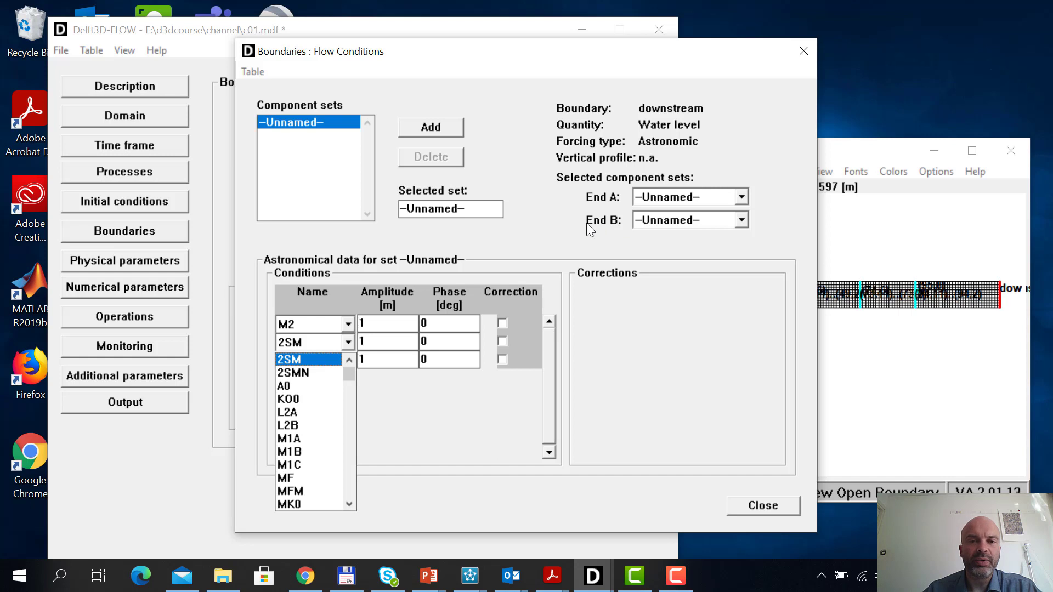
{"action": "left_click", "coordinate": [838, 145]}
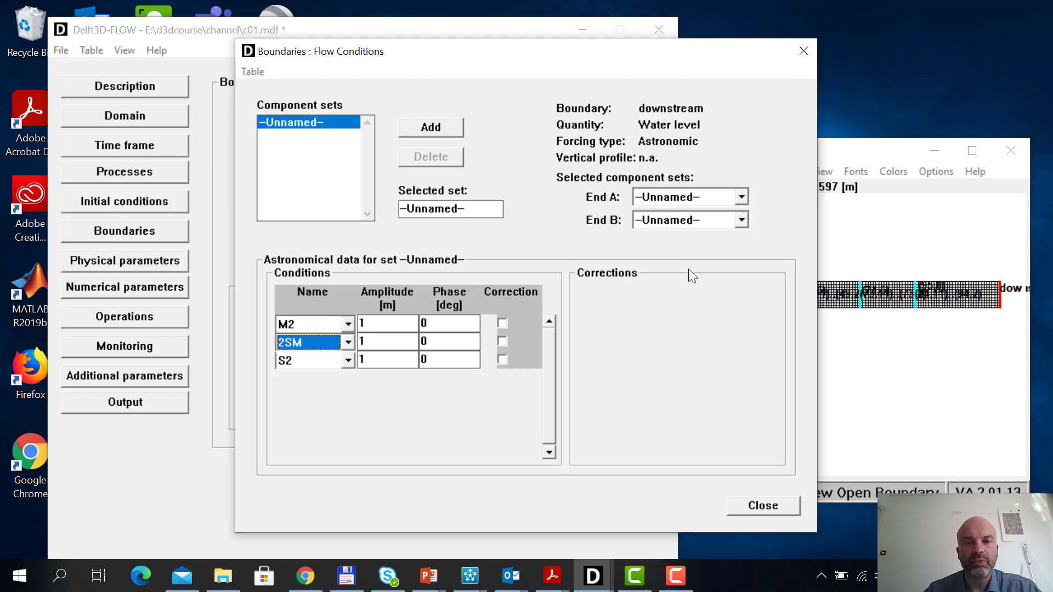
{"action": "left_click", "coordinate": [766, 508]}
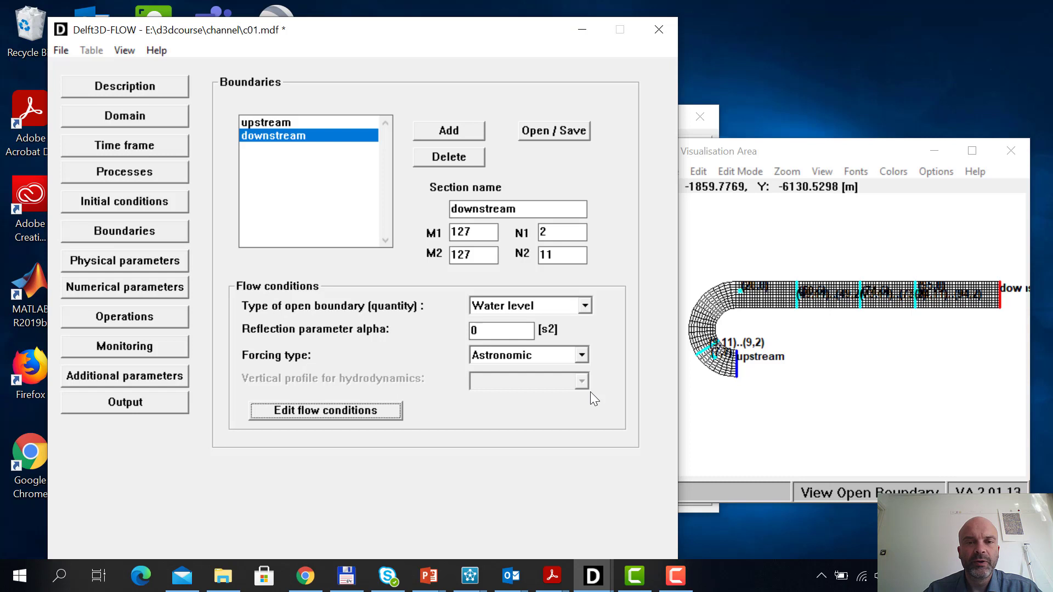
Set the downstream boundary's forcing type to Harmonic and open its flow conditions
{"action": "left_click", "coordinate": [581, 355]}
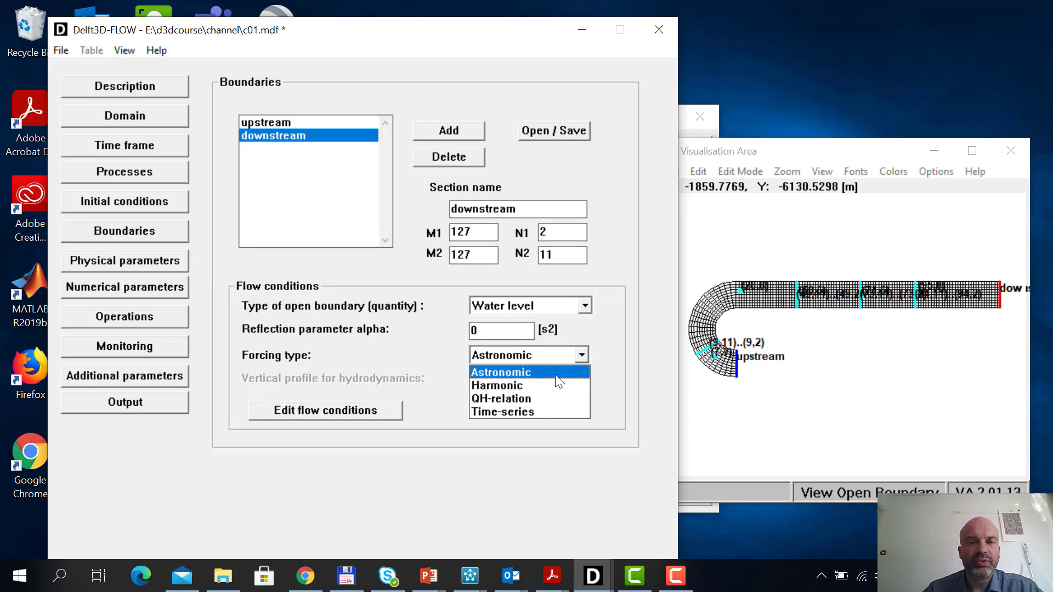
{"action": "left_click", "coordinate": [549, 386]}
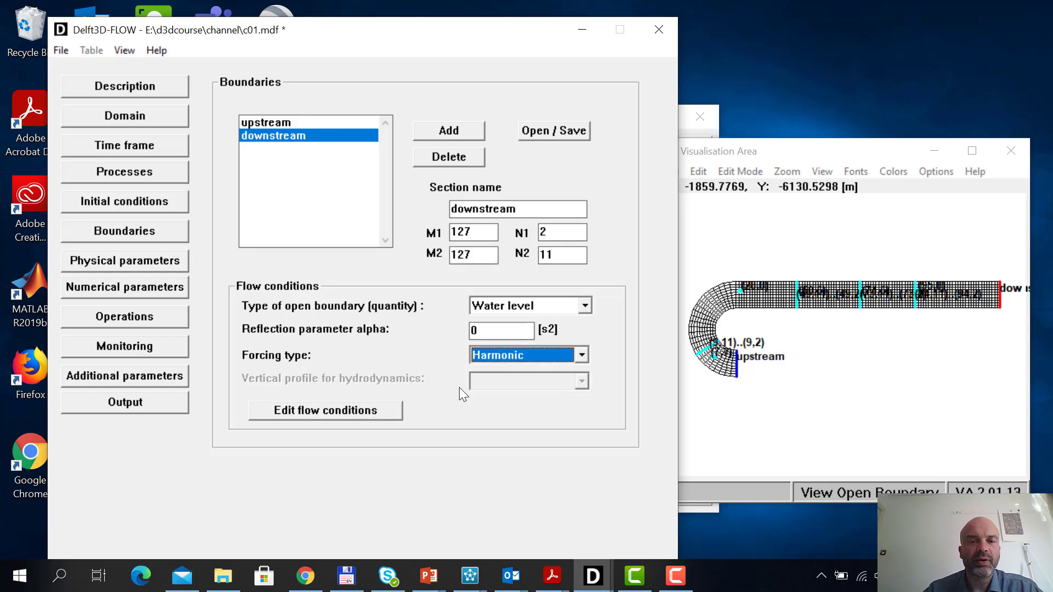
{"action": "left_click", "coordinate": [364, 411]}
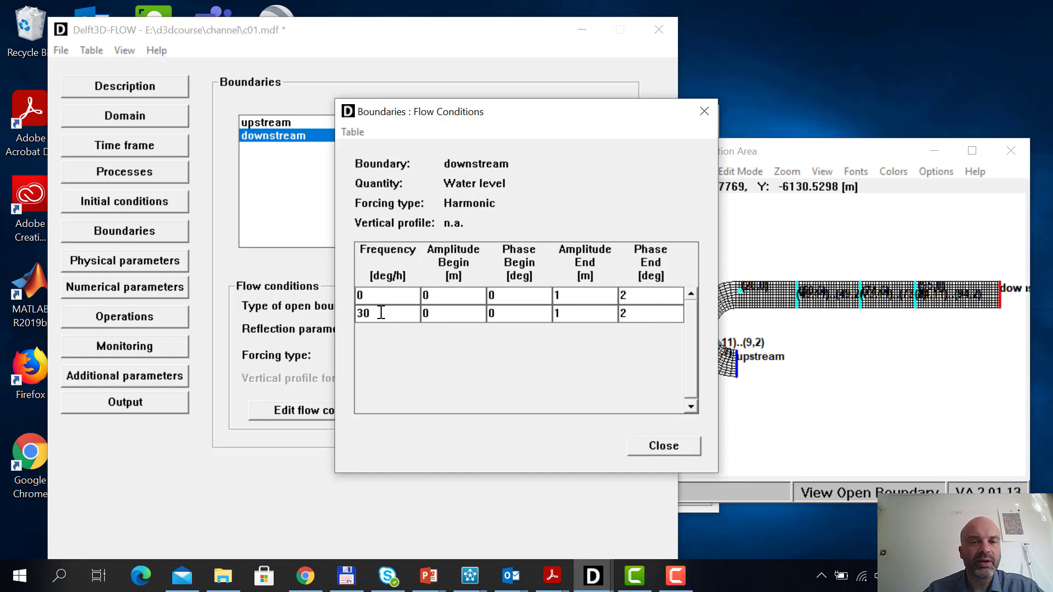
Set Amplitude Begin to 1 m and Phase End to 0 for the 30 deg/h component, and zero Amplitude End and Phase End for frequency 0
{"action": "left_click", "coordinate": [427, 318]}
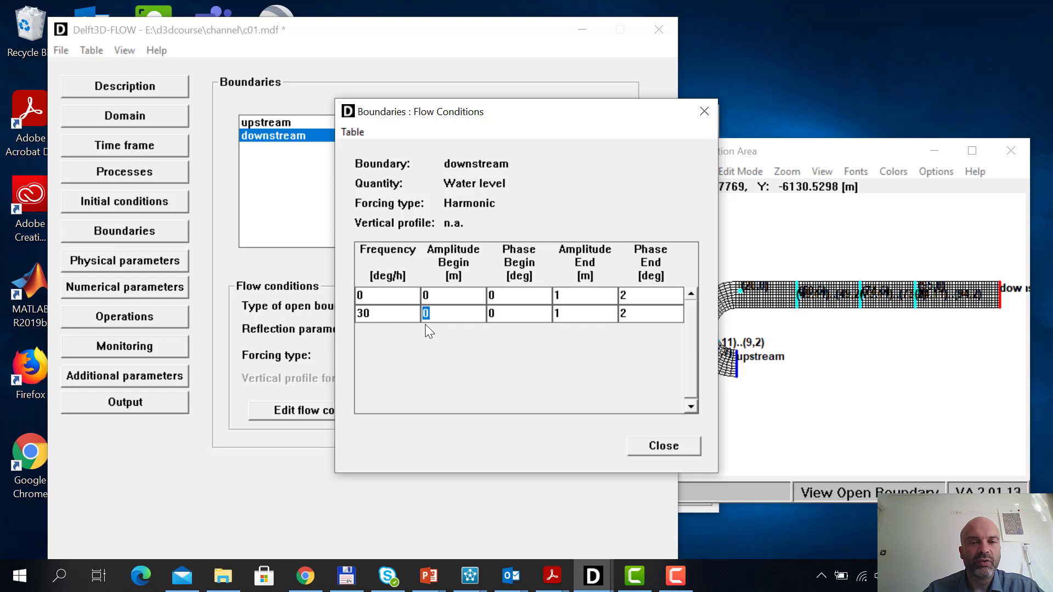
{"action": "type", "text": "1"}
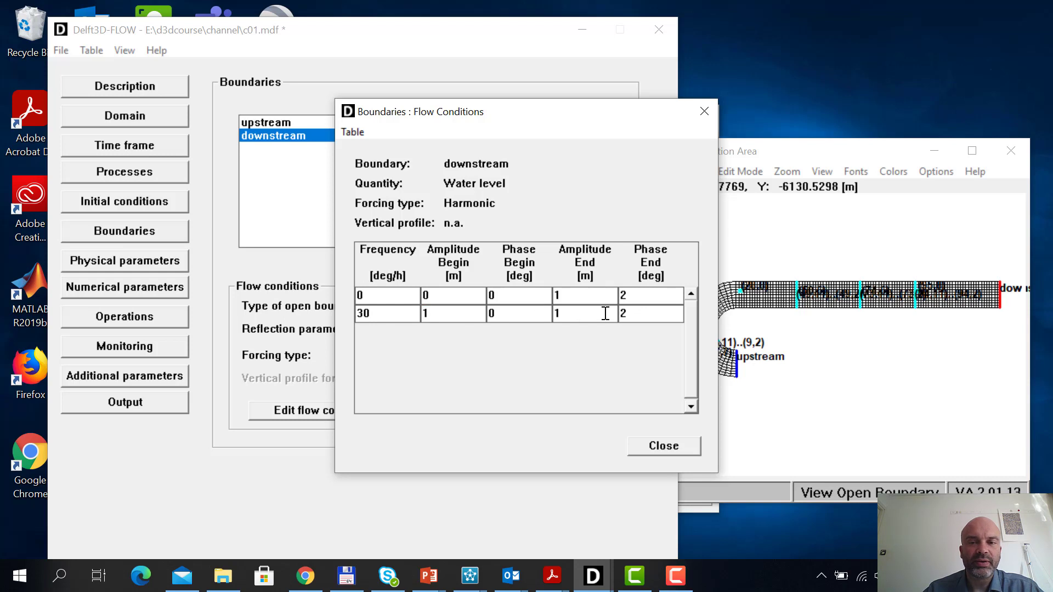
{"action": "left_click", "coordinate": [632, 313]}
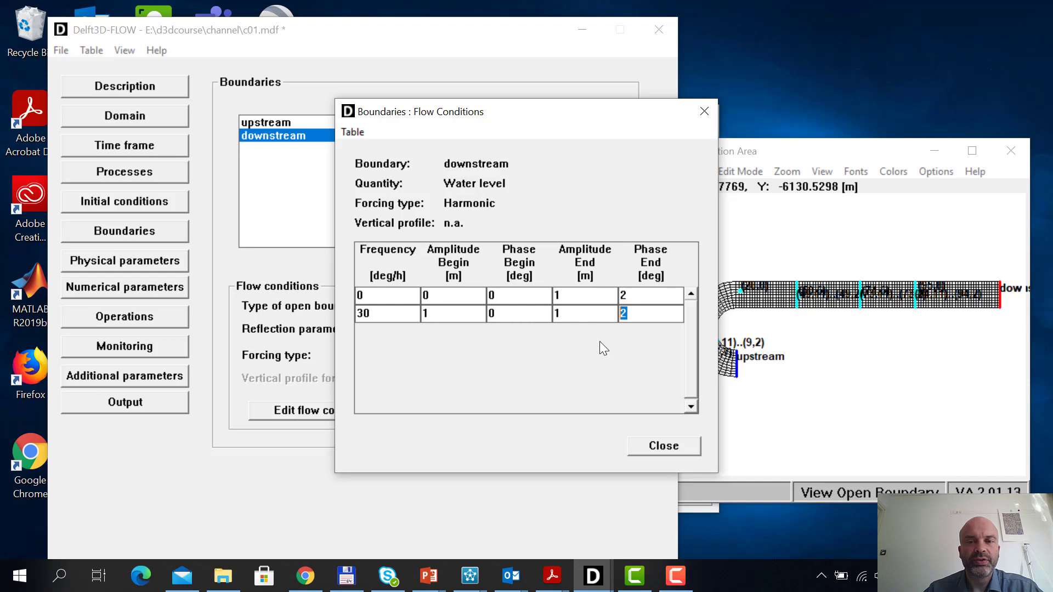
{"action": "type", "text": "0"}
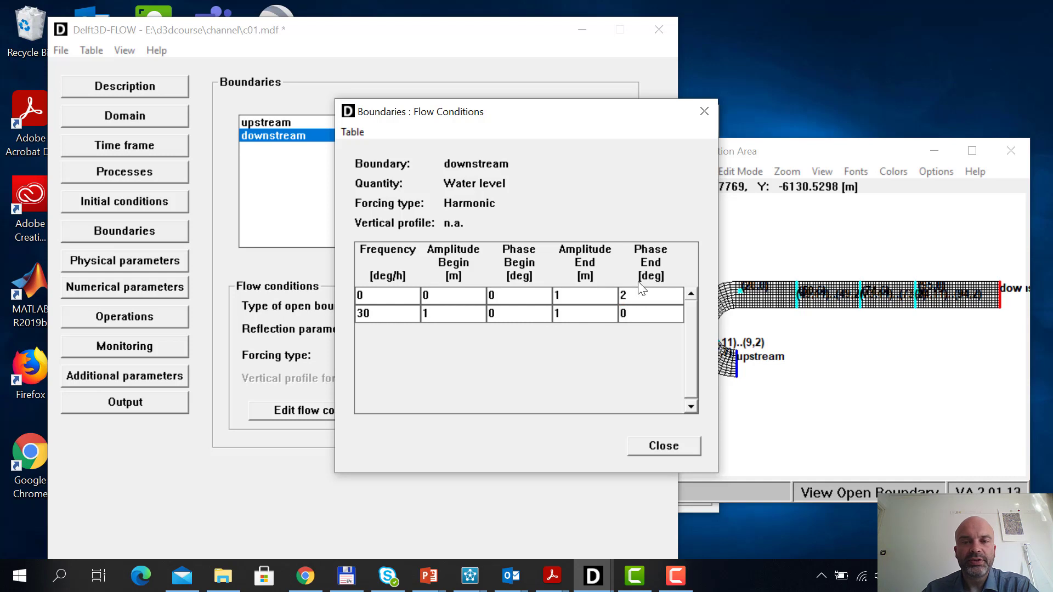
{"action": "left_click", "coordinate": [636, 295]}
{"action": "type", "text": "0"}
{"action": "left_click", "coordinate": [567, 295]}
{"action": "type", "text": "0"}
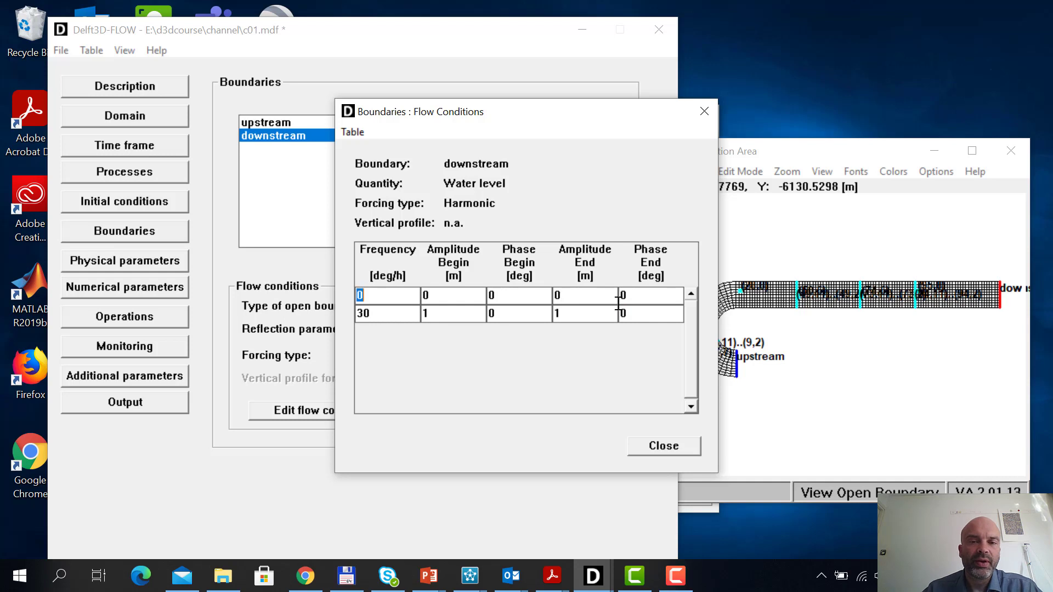
{"action": "left_click", "coordinate": [656, 299]}
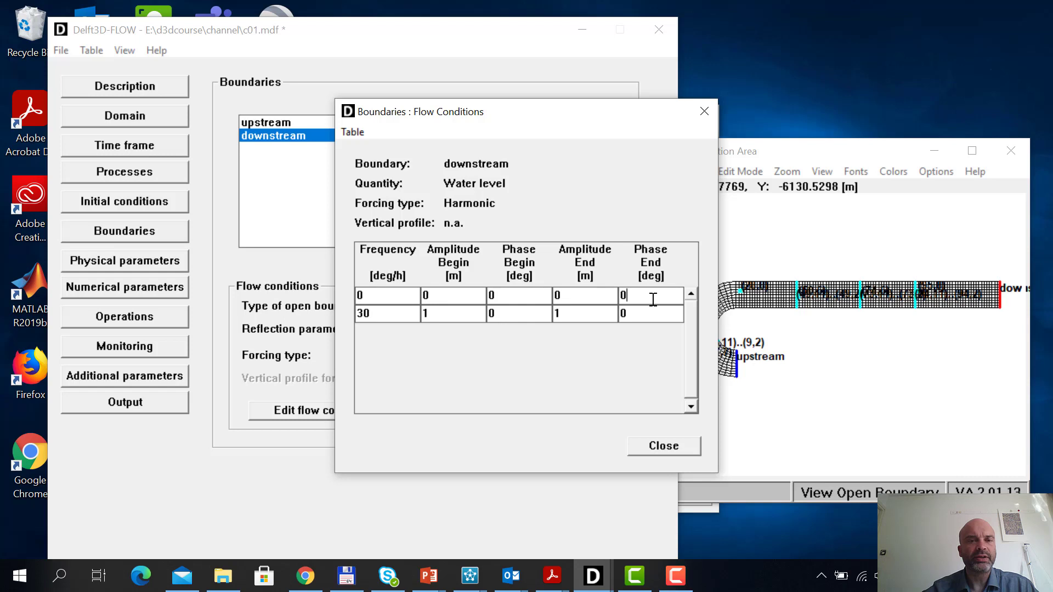
Try an Amplitude Begin of 0.5 m for the zero-frequency component, and reset it to 0
{"action": "left_click", "coordinate": [376, 295]}
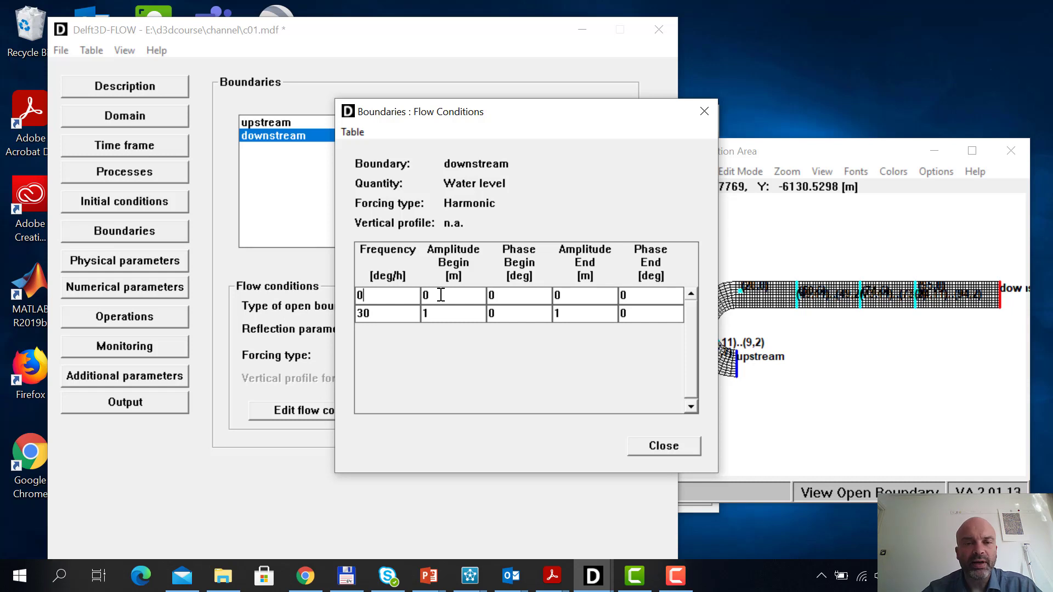
{"action": "key", "text": "Tab"}
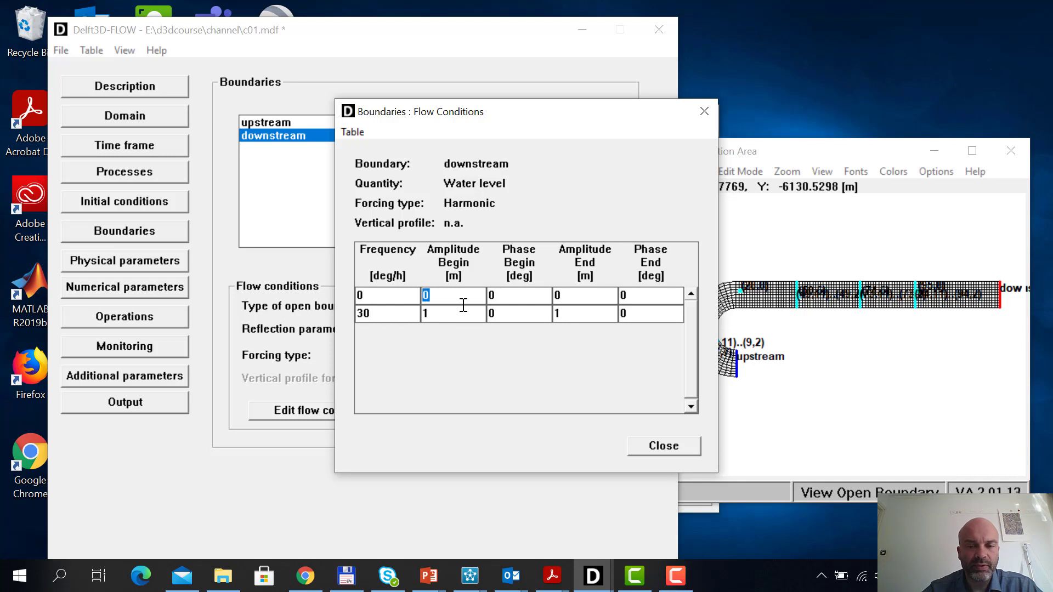
{"action": "type", "text": "0.5"}
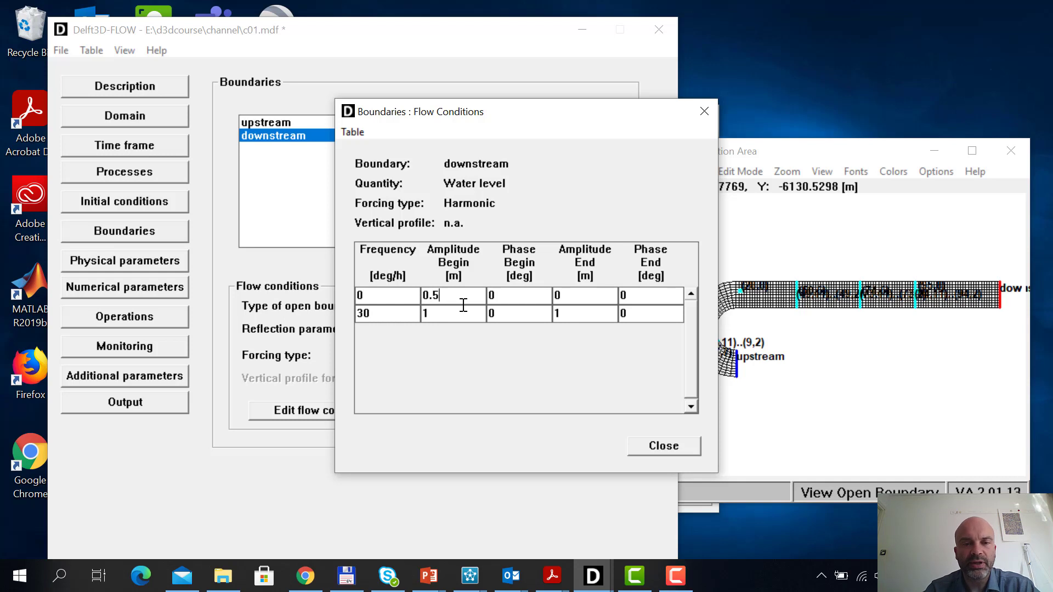
{"action": "key", "text": "BackSpace"}
{"action": "key", "text": "BackSpace"}
{"action": "key", "text": "BackSpace"}
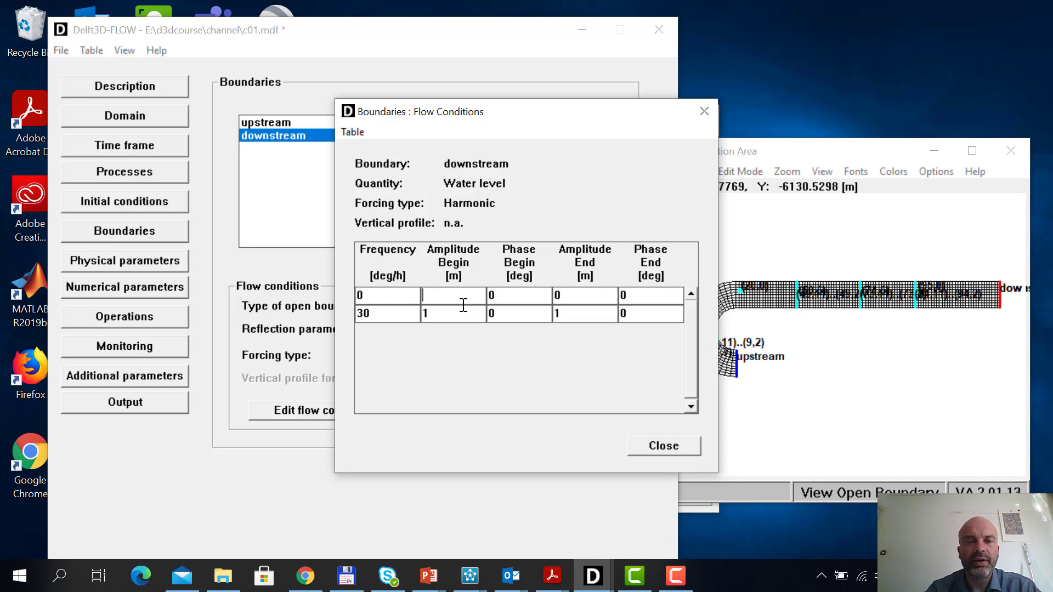
{"action": "type", "text": "0"}
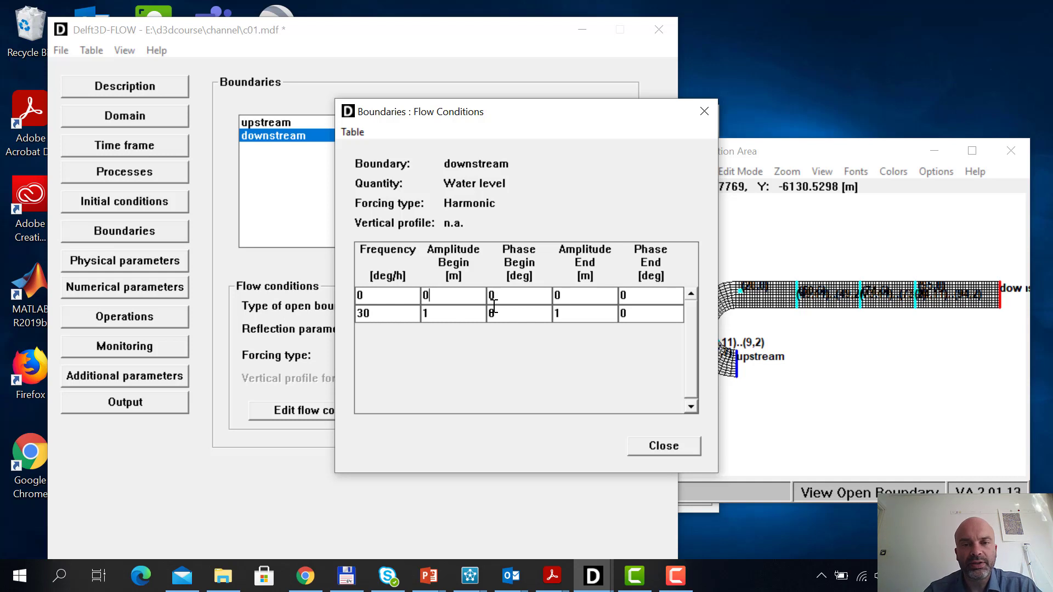
Check the 30 deg/h component's values and close the downstream boundary's harmonic flow conditions
{"action": "left_click", "coordinate": [395, 317]}
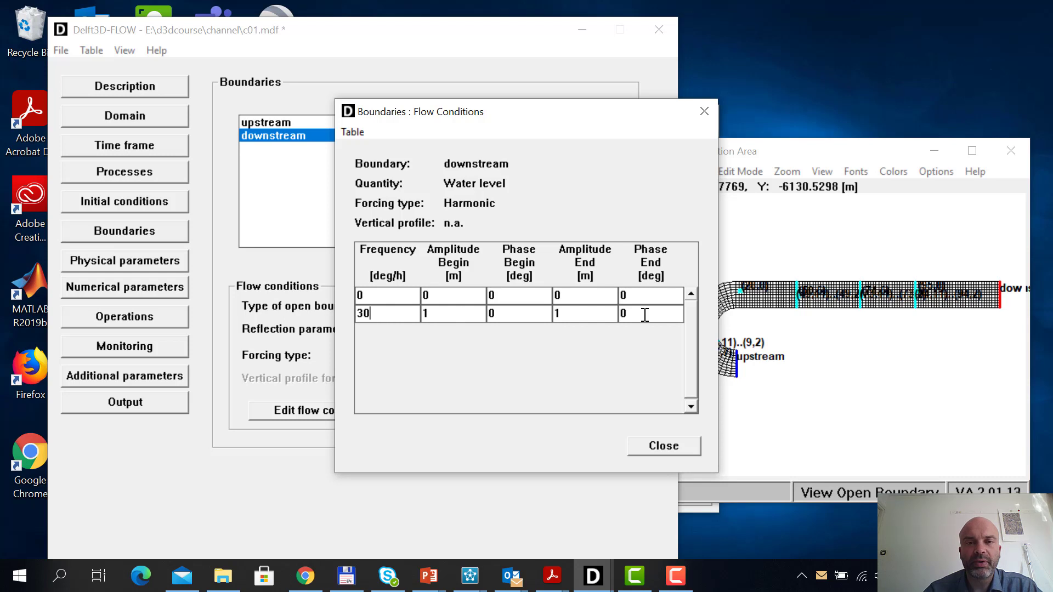
{"action": "left_click", "coordinate": [675, 449]}
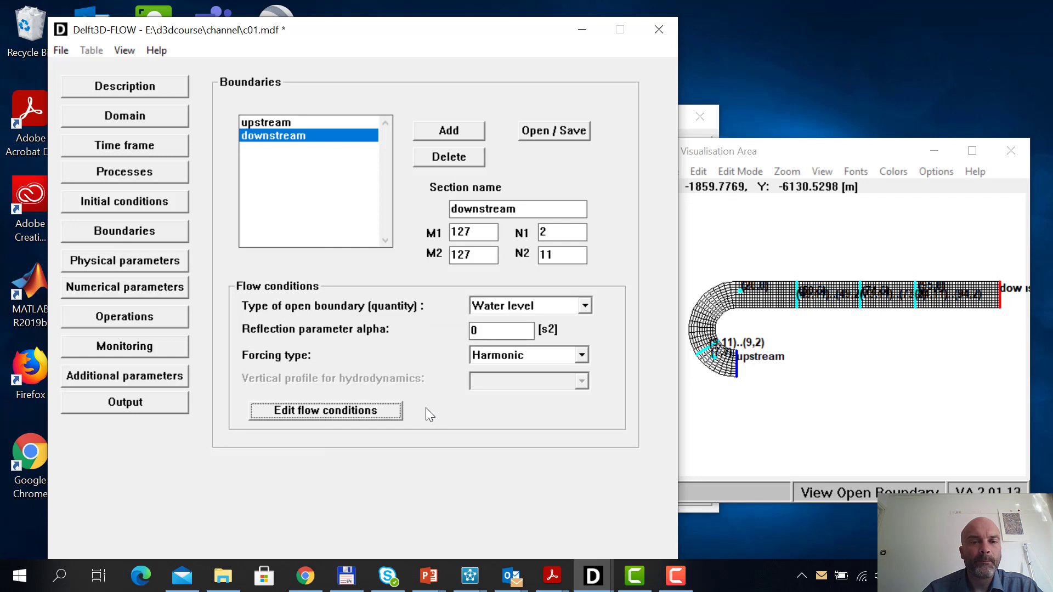
Save the boundary definitions as c03 in the channel folder
{"action": "left_click", "coordinate": [565, 133]}
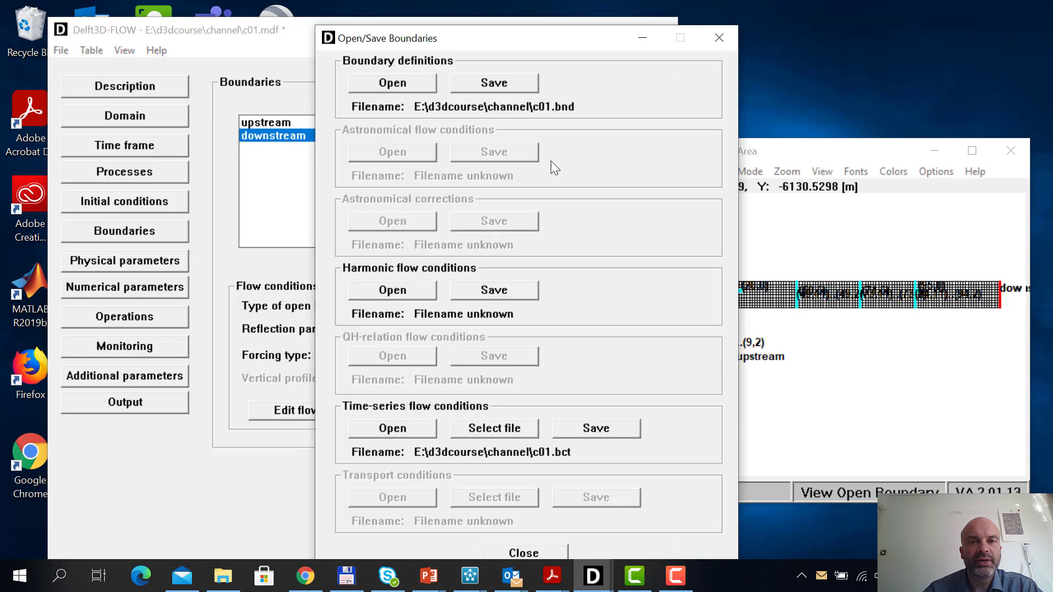
{"action": "left_click", "coordinate": [521, 86]}
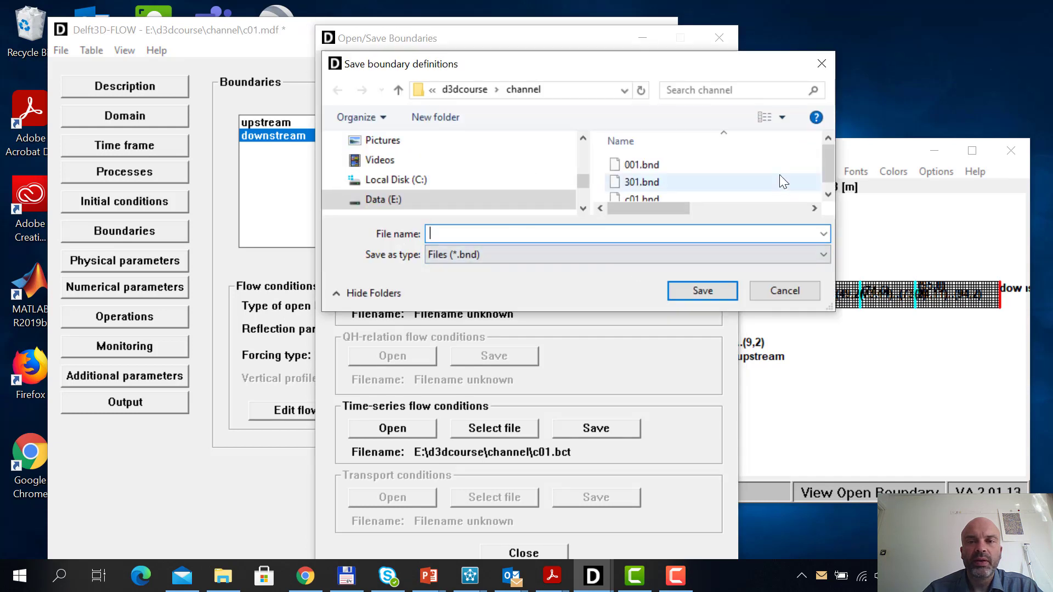
{"action": "type", "text": "c03"}
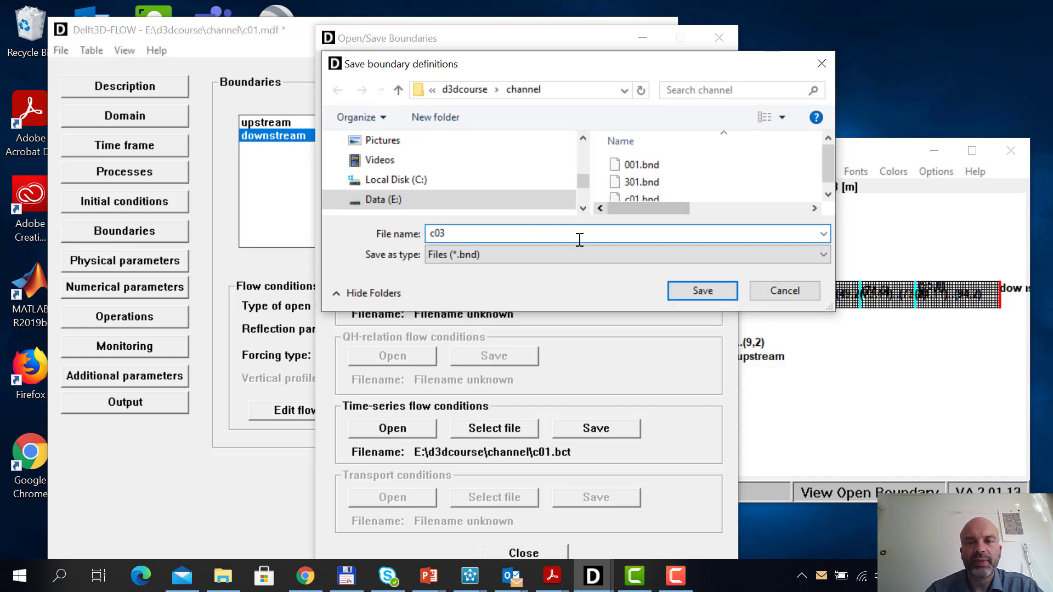
{"action": "left_click", "coordinate": [704, 290]}
Save the harmonic flow conditions as c03 in the channel folder
{"action": "left_click", "coordinate": [518, 294]}
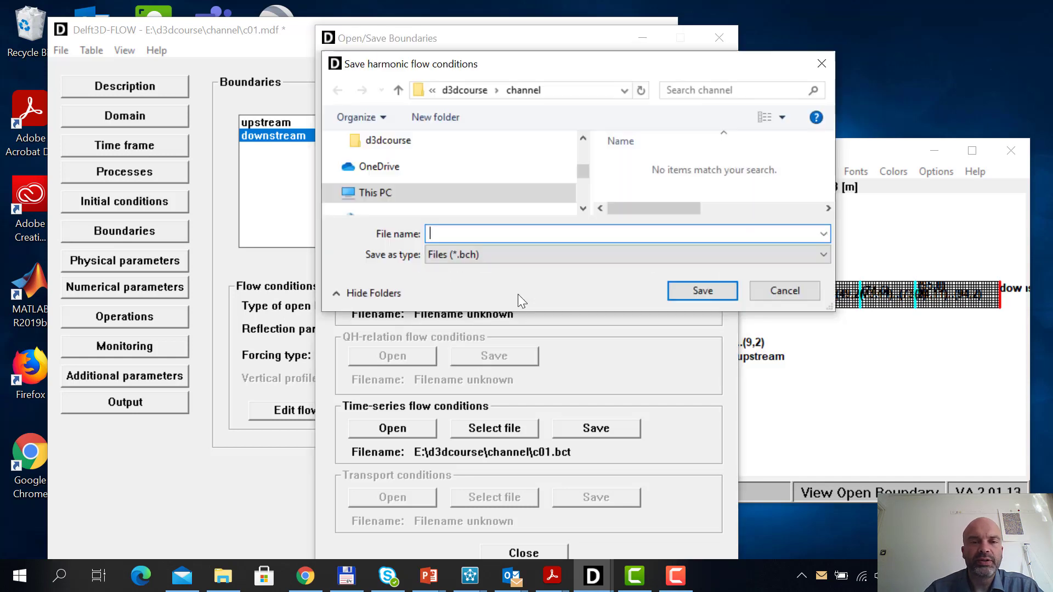
{"action": "type", "text": "c03"}
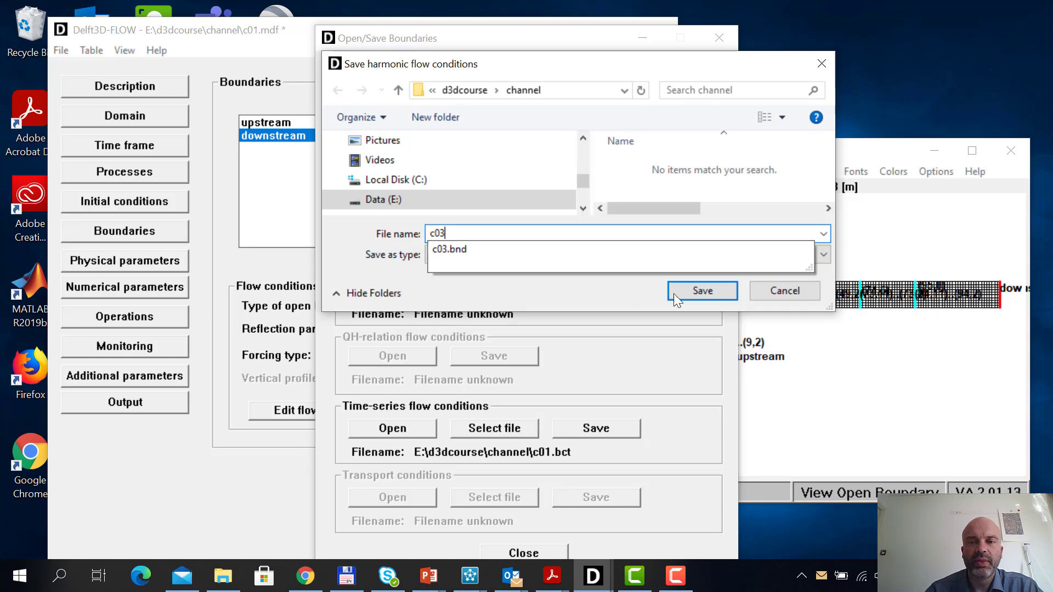
{"action": "left_click", "coordinate": [676, 295]}
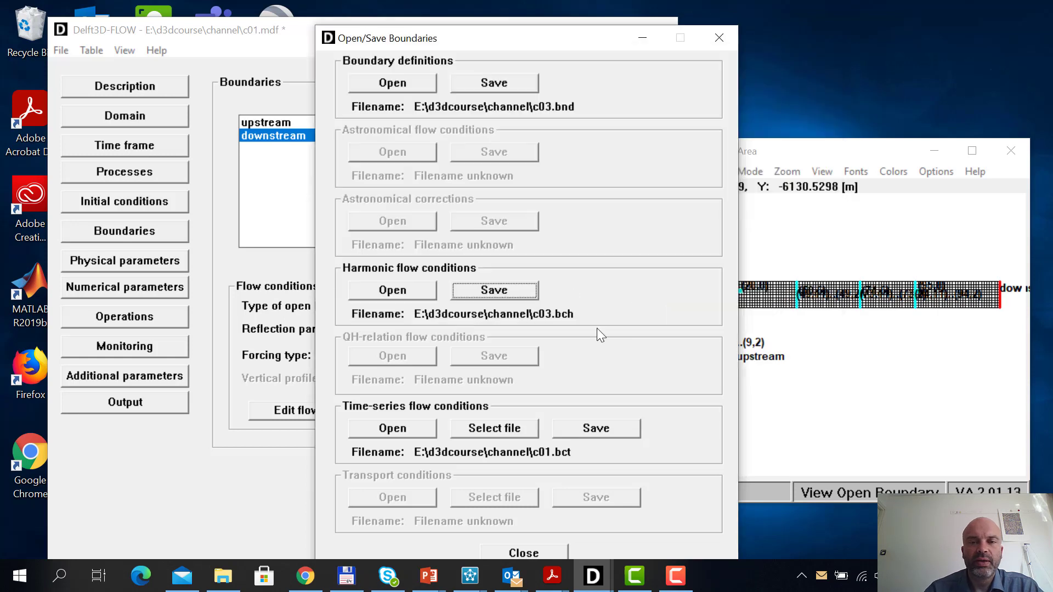
Save the time-series flow conditions as c03 in the channel folder and close the boundary file settings
{"action": "left_click", "coordinate": [600, 426]}
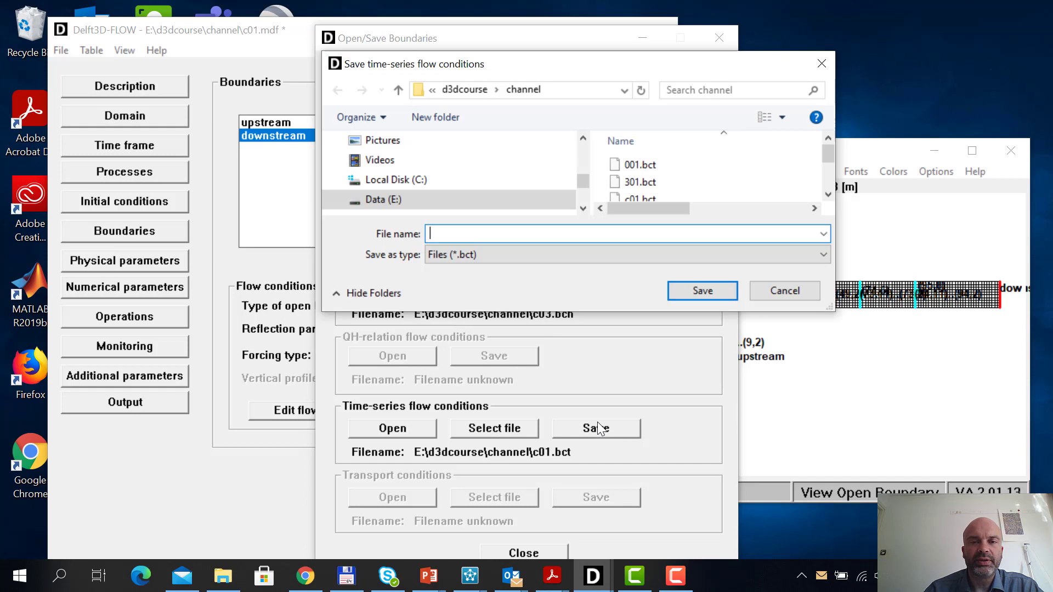
{"action": "type", "text": "c0"}
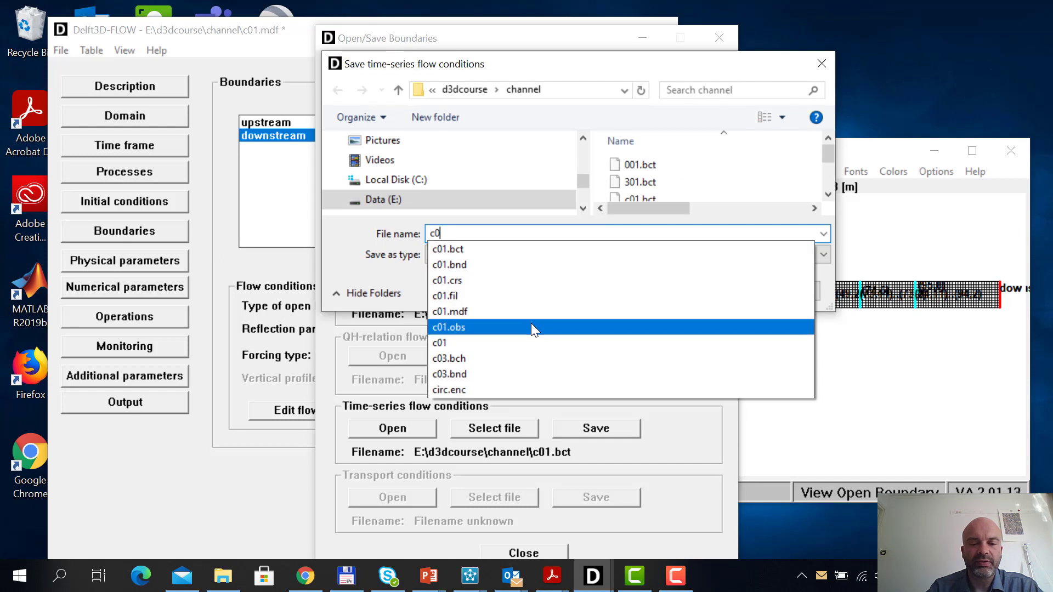
{"action": "type", "text": "3"}
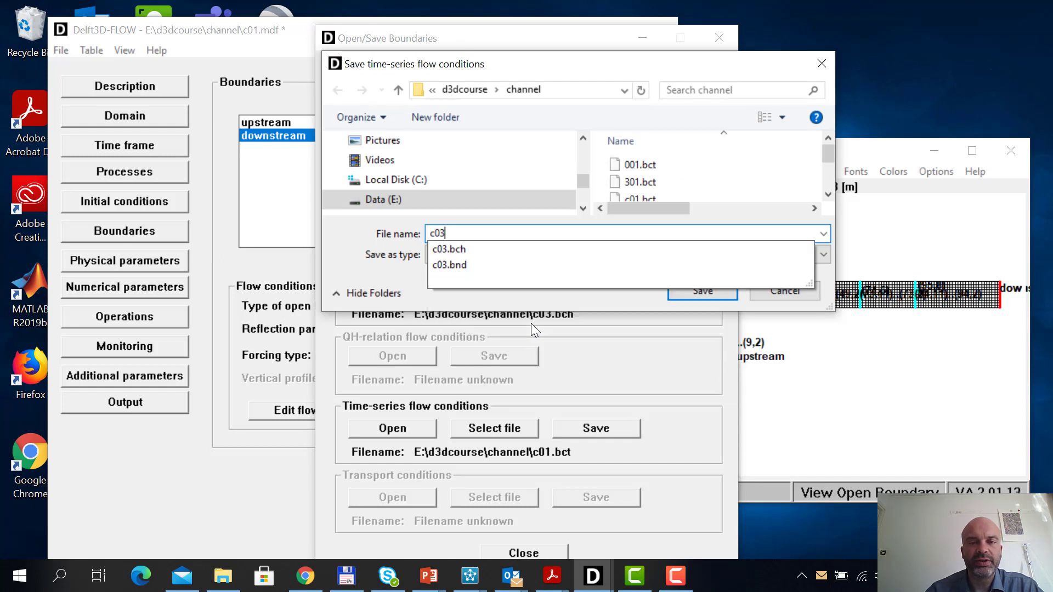
{"action": "left_click", "coordinate": [703, 292]}
{"action": "left_click", "coordinate": [703, 291]}
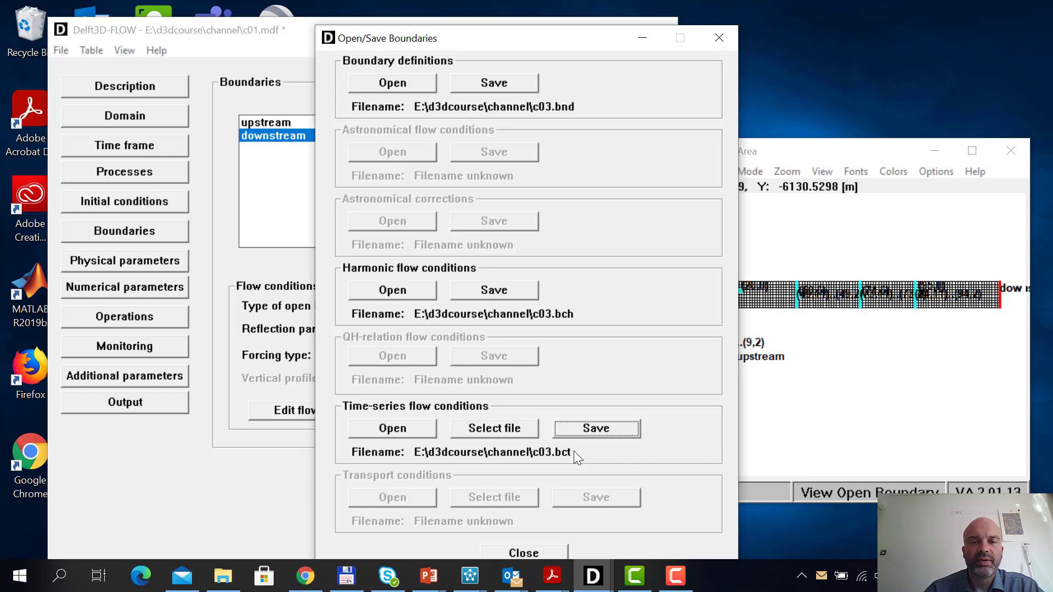
{"action": "left_click", "coordinate": [528, 551]}
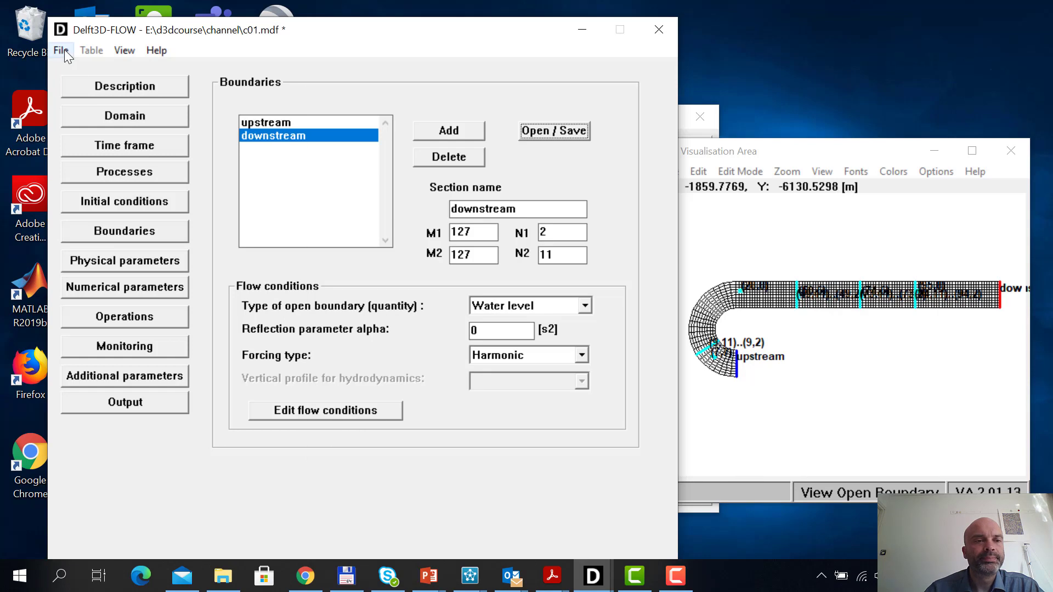
Save the master definition file under the new name c03 in the channel folder
{"action": "left_click", "coordinate": [64, 49]}
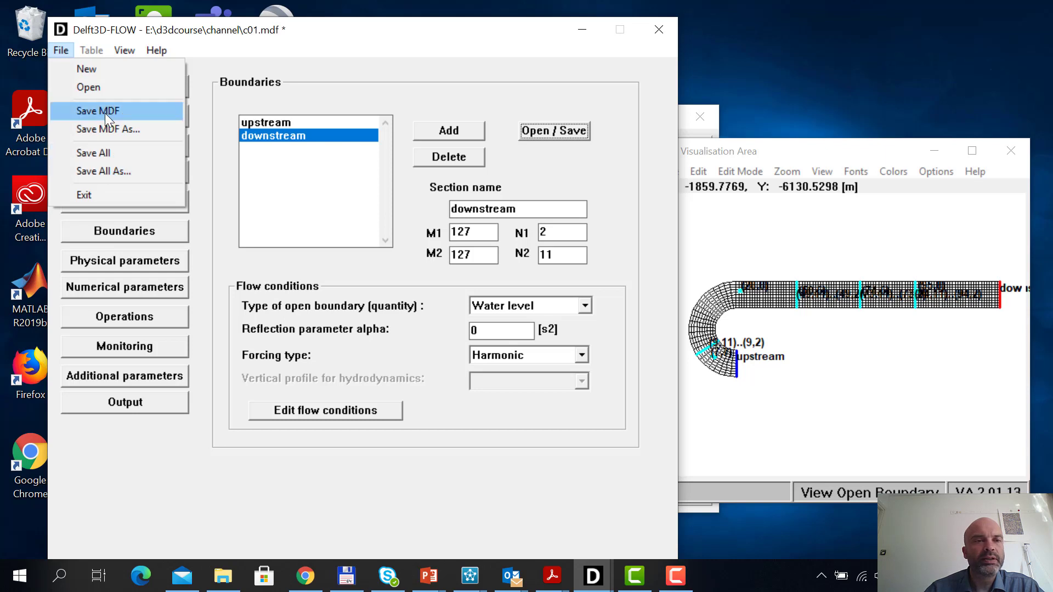
{"action": "left_click", "coordinate": [102, 128]}
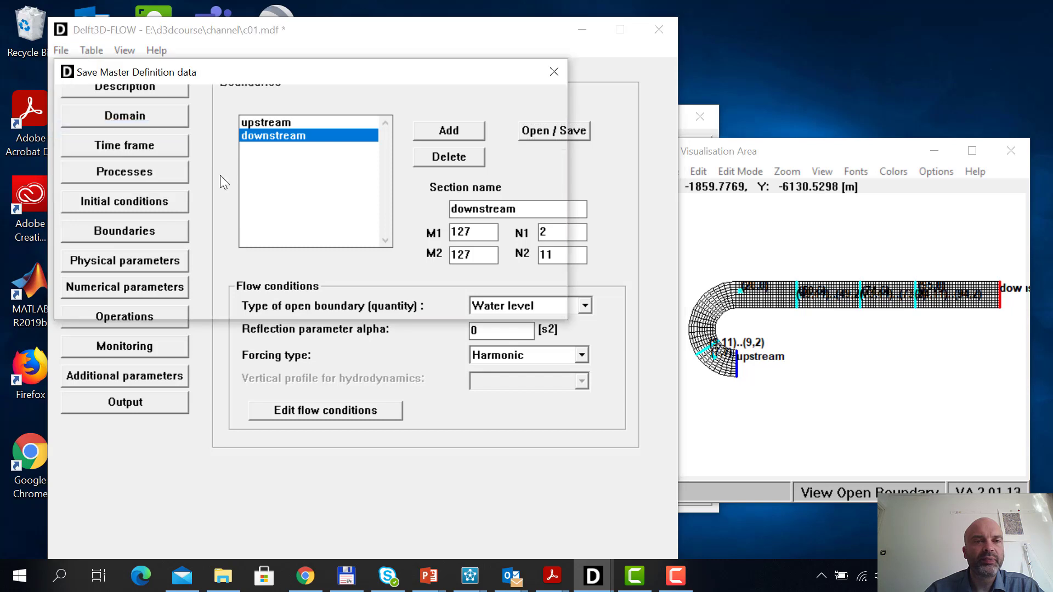
{"action": "type", "text": "c03"}
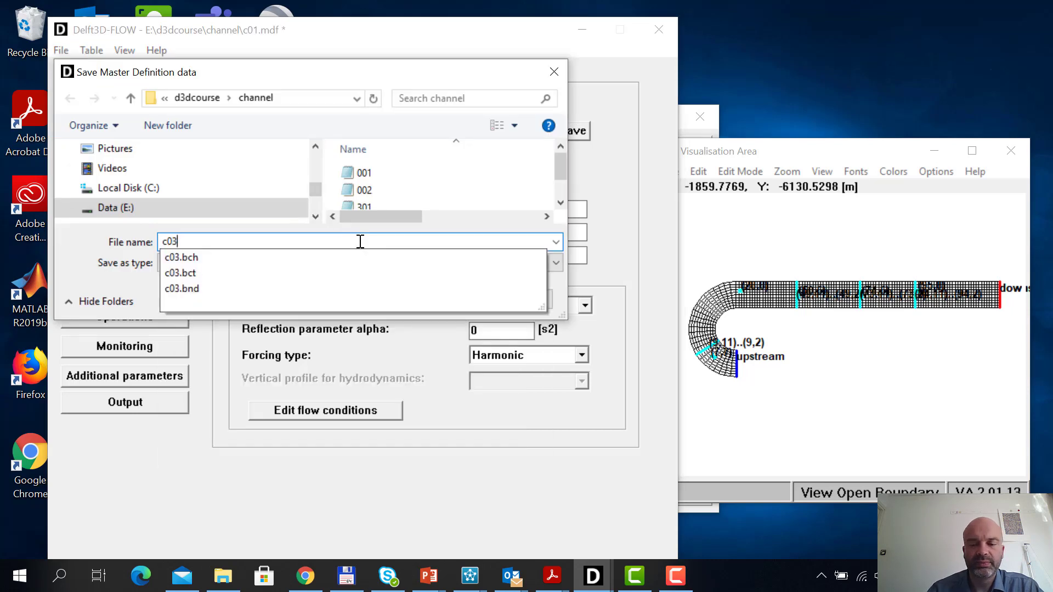
{"action": "key", "text": "Return"}
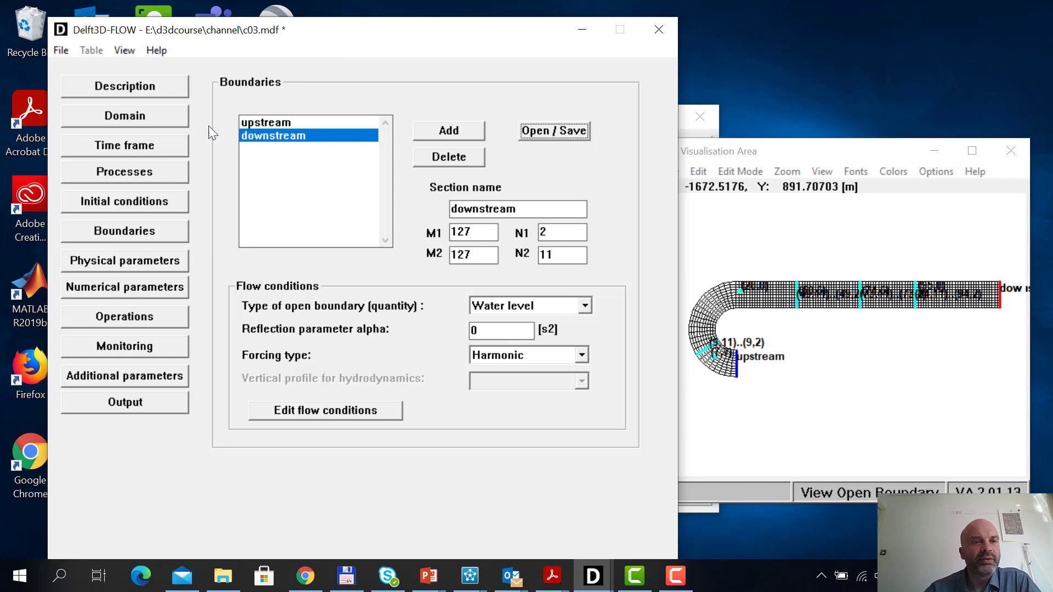
Enable the Salinity constituent in the processes and check its uniform initial value
{"action": "left_click", "coordinate": [147, 170]}
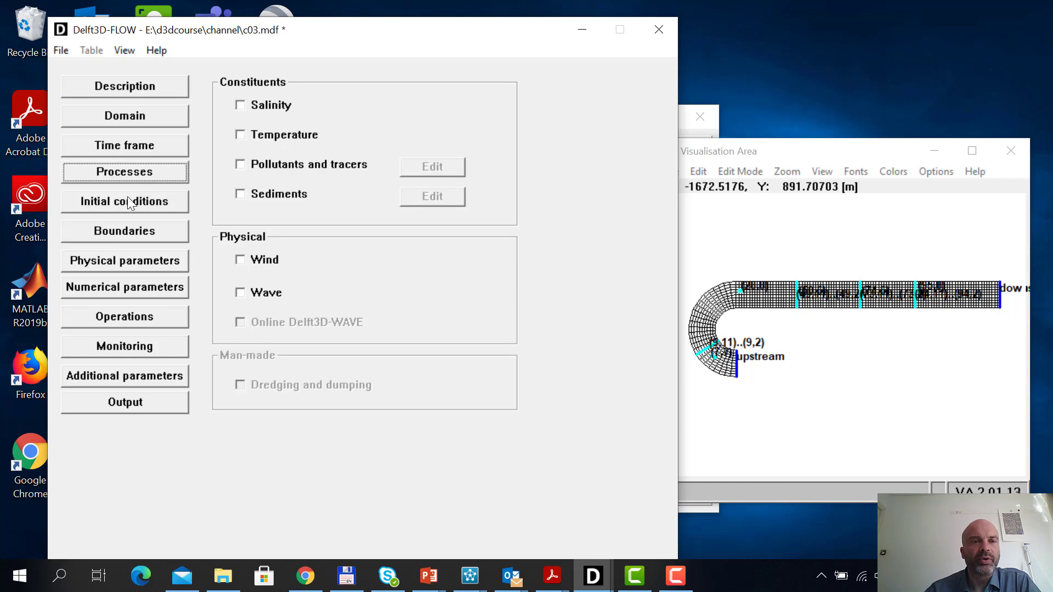
{"action": "left_click", "coordinate": [241, 106]}
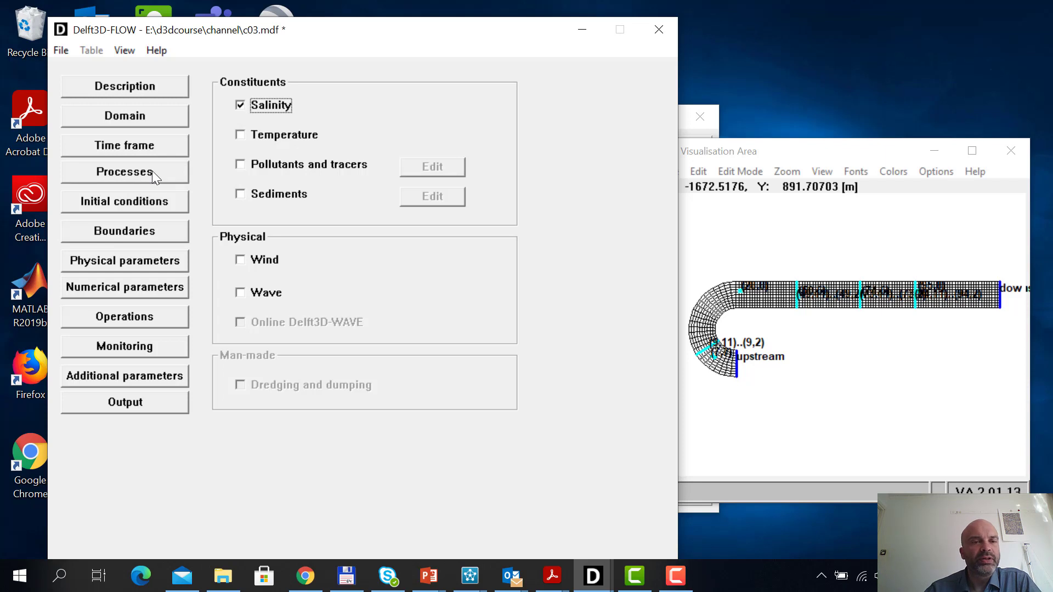
{"action": "left_click", "coordinate": [149, 200]}
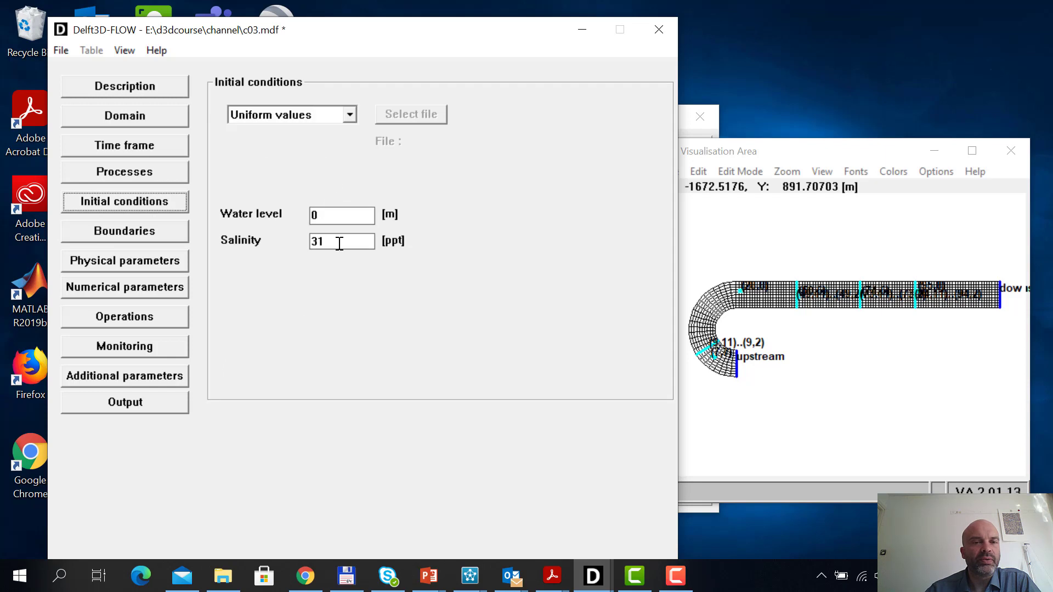
{"action": "left_click_drag", "start_coordinate": [341, 241], "coordinate": [294, 239]}
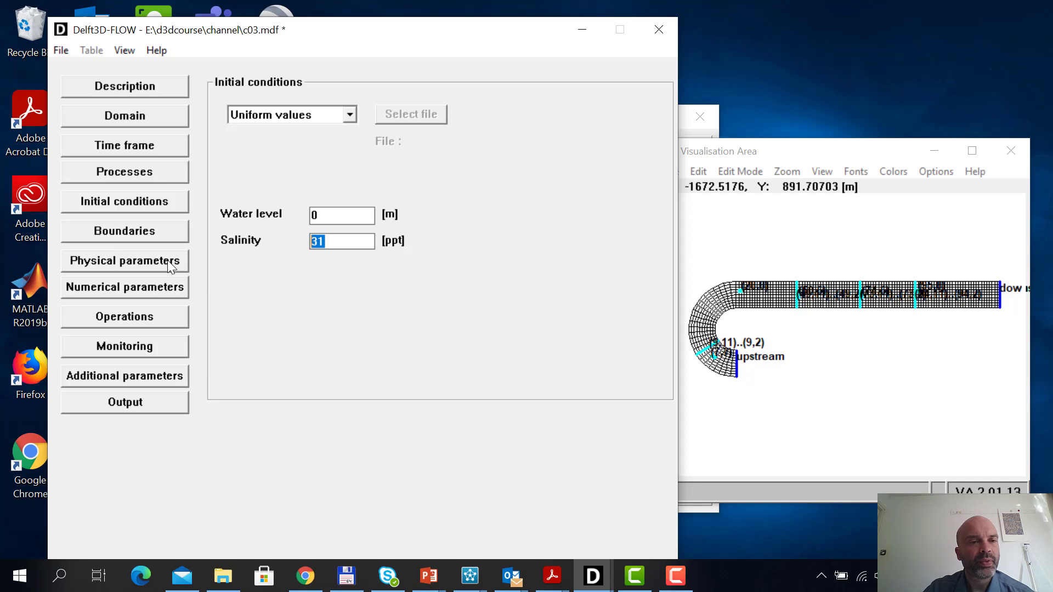
Set the upstream boundary's End salinity to 0 ppt at both times in its transport conditions
{"action": "left_click", "coordinate": [161, 232]}
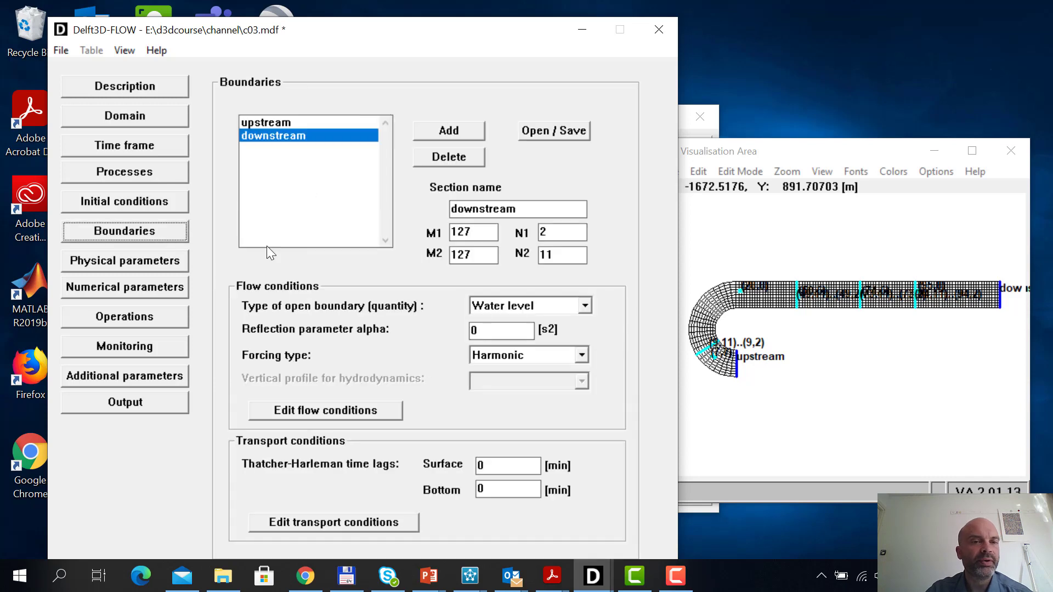
{"action": "left_click", "coordinate": [291, 123]}
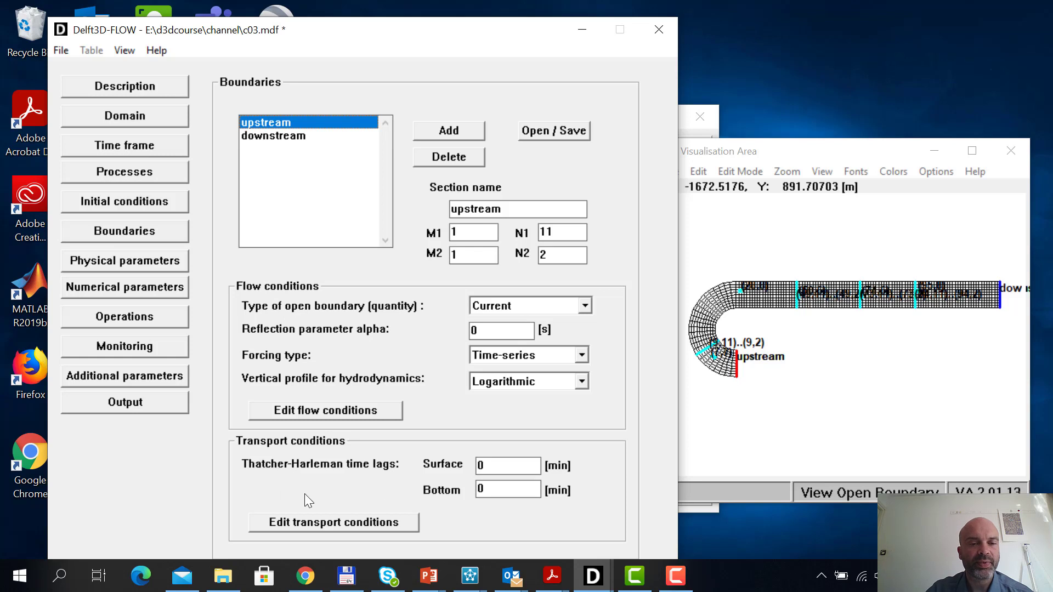
{"action": "left_click", "coordinate": [317, 522]}
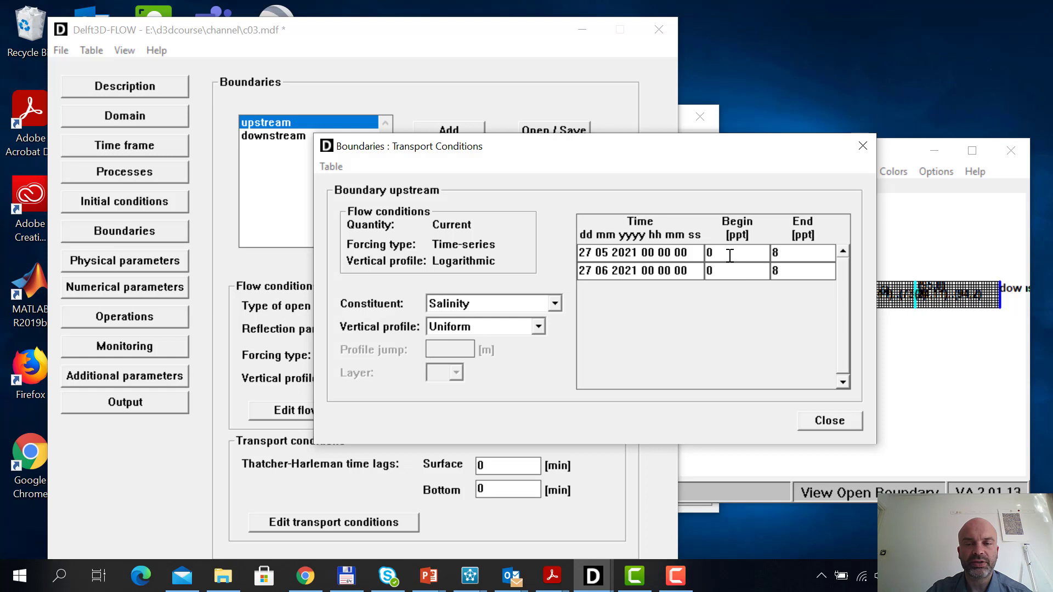
{"action": "left_click_drag", "start_coordinate": [785, 254], "coordinate": [743, 256]}
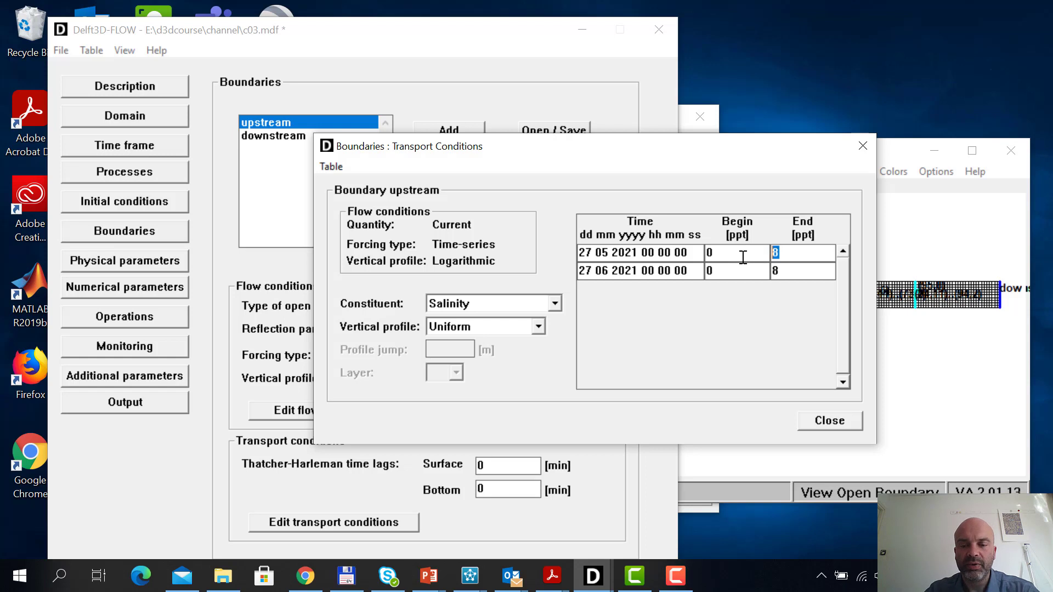
{"action": "type", "text": "0"}
{"action": "key", "text": "Down"}
{"action": "type", "text": "0"}
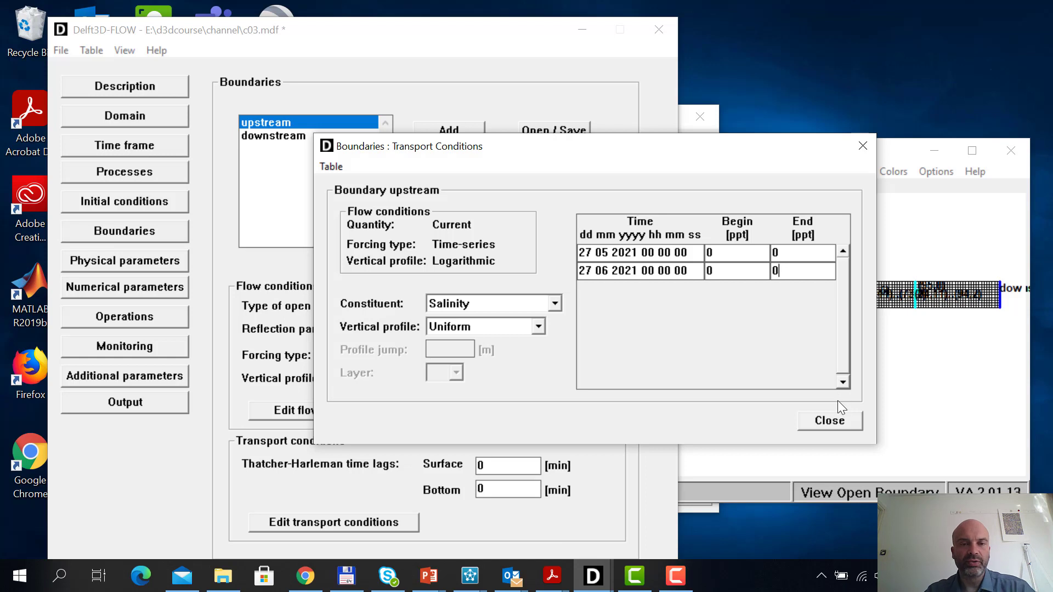
{"action": "left_click", "coordinate": [839, 418]}
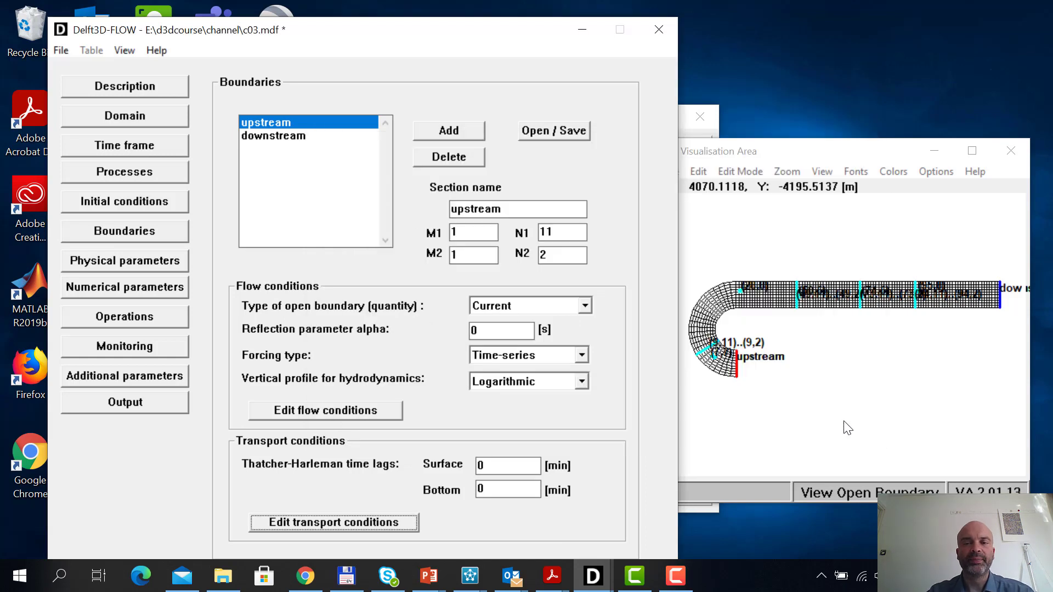
Set the downstream boundary's Begin and End salinity to 31 ppt at both times in its transport conditions
{"action": "left_click", "coordinate": [293, 137]}
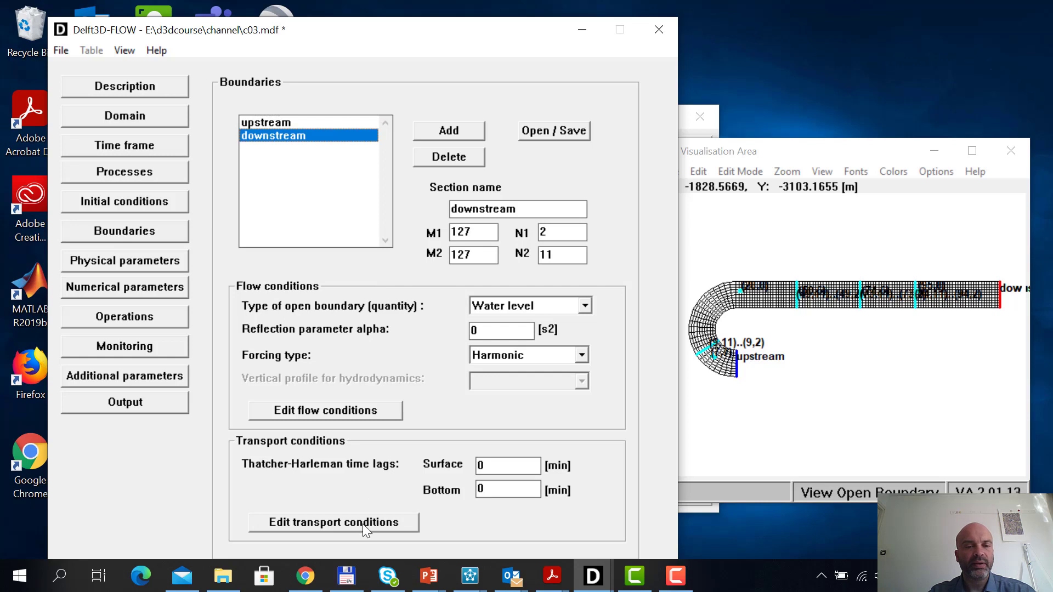
{"action": "left_click", "coordinate": [342, 523]}
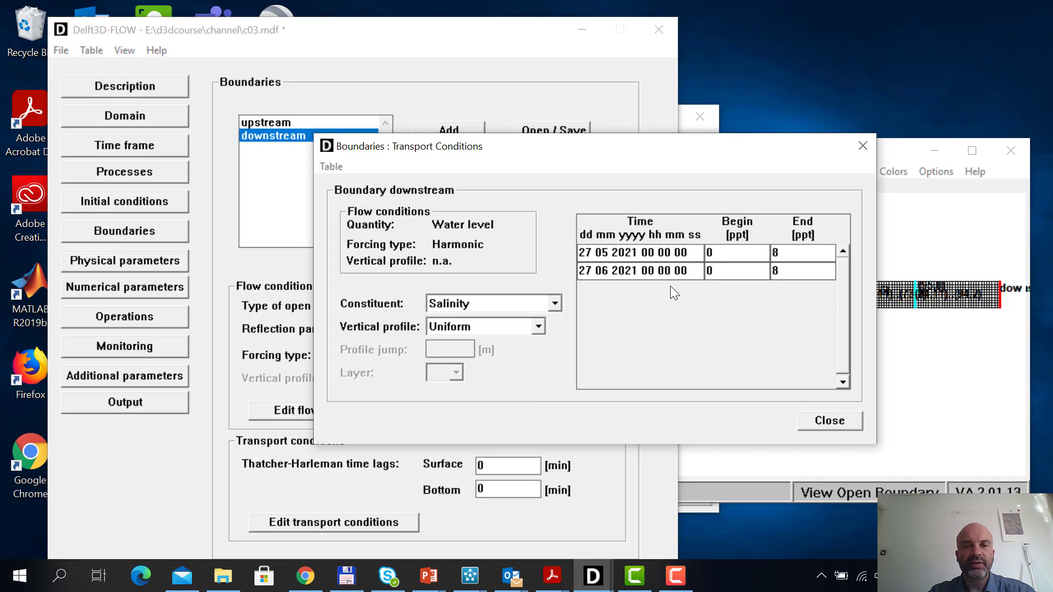
{"action": "double_click", "coordinate": [716, 254]}
{"action": "type", "text": "31"}
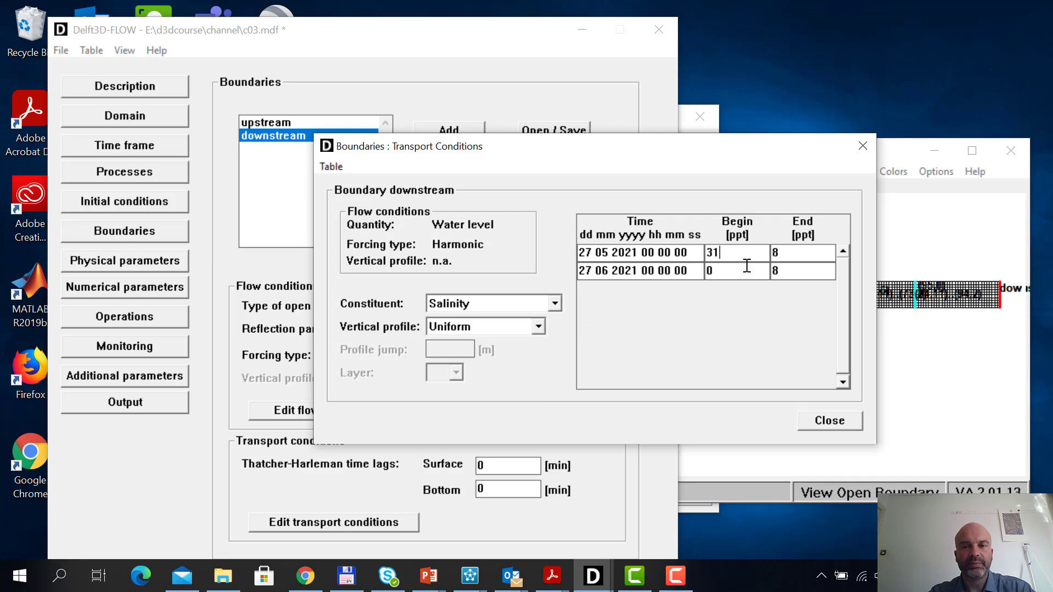
{"action": "double_click", "coordinate": [713, 270]}
{"action": "type", "text": "31"}
{"action": "double_click", "coordinate": [786, 253]}
{"action": "type", "text": "31"}
{"action": "double_click", "coordinate": [790, 271]}
{"action": "type", "text": "31"}
{"action": "left_click", "coordinate": [841, 425]}
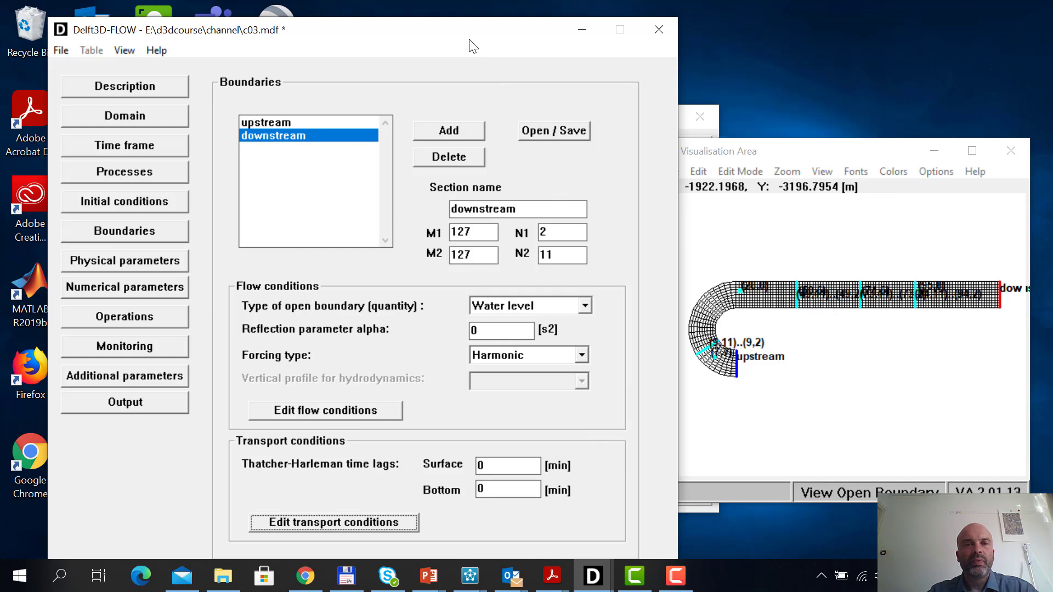
Set the downstream boundary's Thatcher-Harleman time lags to 60 min for both surface and bottom
{"action": "left_click_drag", "start_coordinate": [470, 31], "coordinate": [475, 17]}
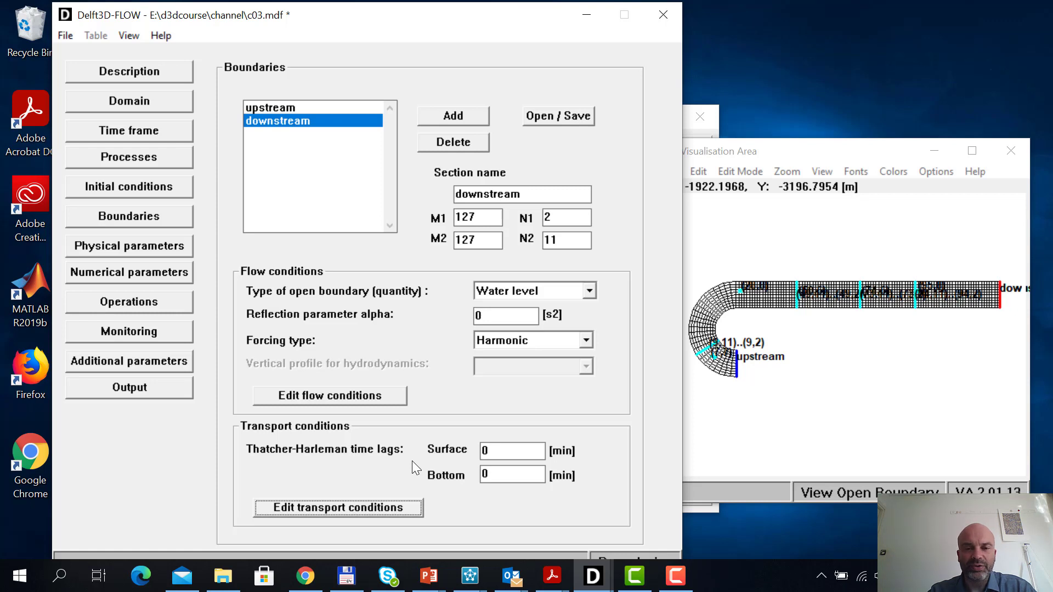
{"action": "left_click_drag", "start_coordinate": [494, 449], "coordinate": [482, 451]}
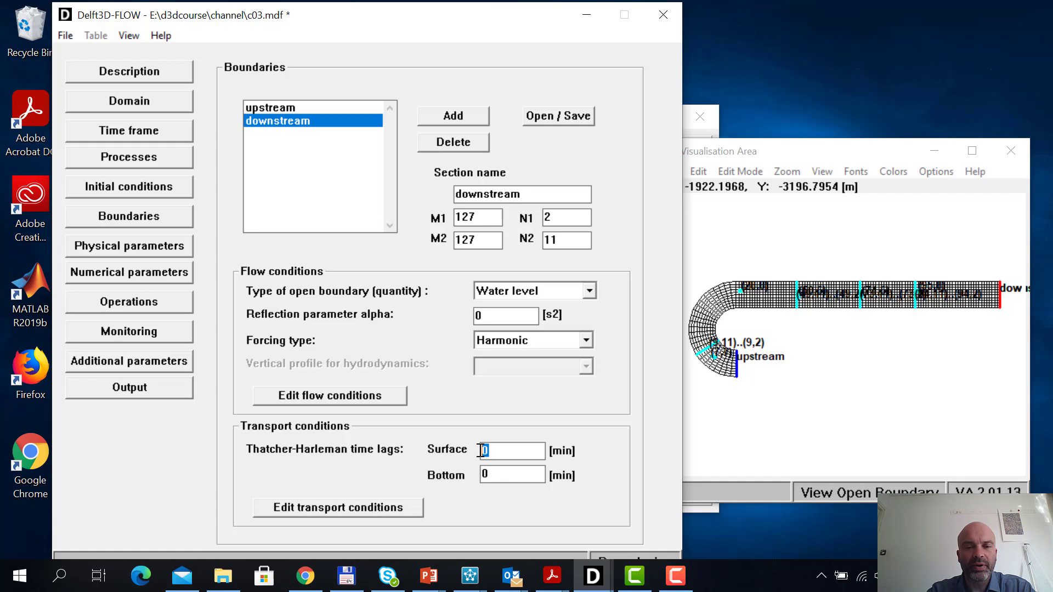
{"action": "type", "text": "60"}
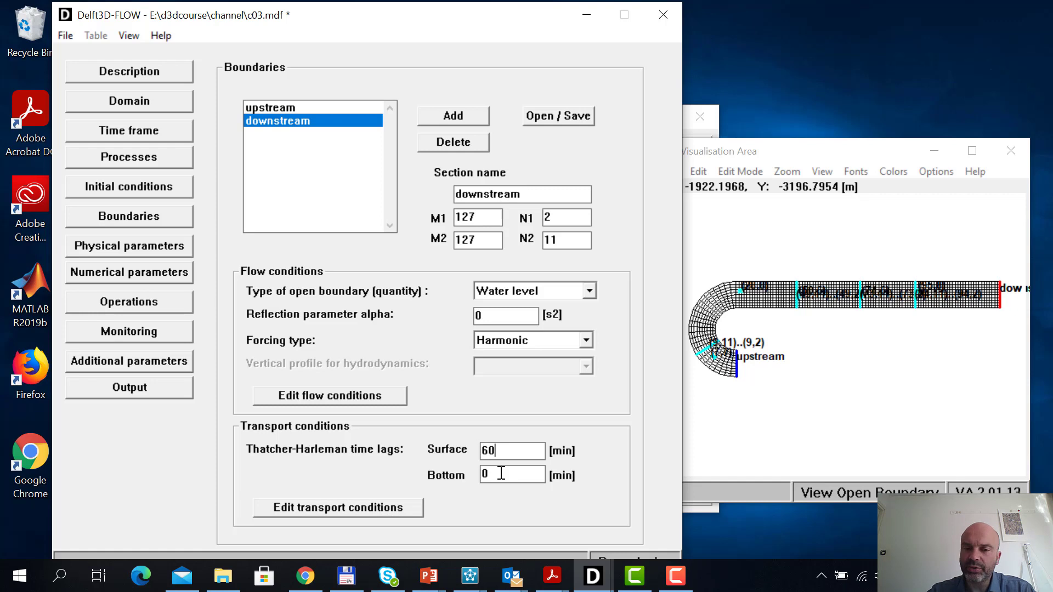
{"action": "left_click_drag", "start_coordinate": [488, 473], "coordinate": [482, 472]}
{"action": "type", "text": "60"}
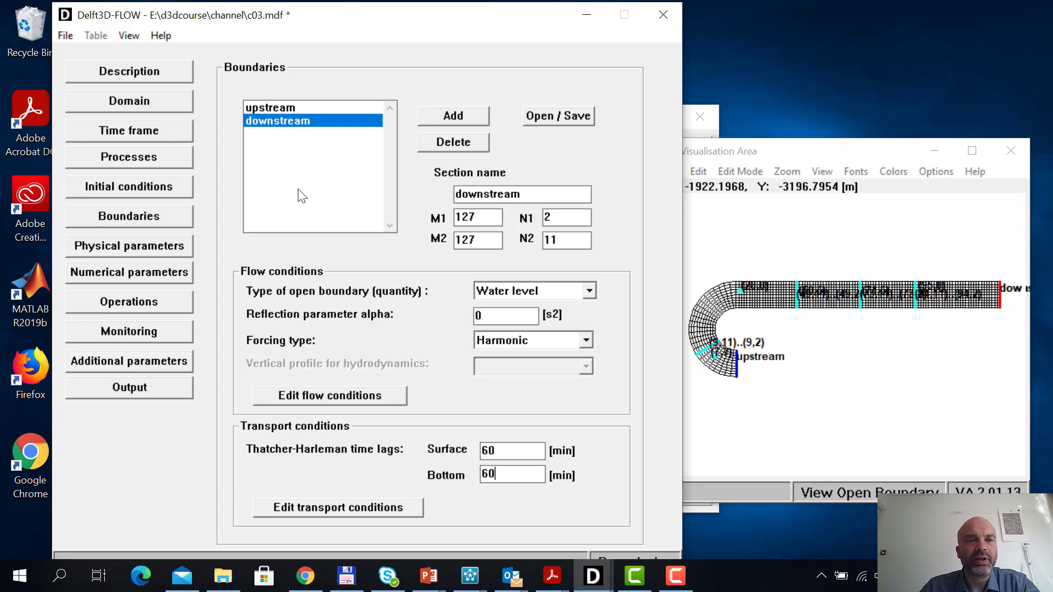
Set the upstream boundary's Thatcher-Harleman time lags to 60 min for both surface and bottom
{"action": "left_click", "coordinate": [288, 106]}
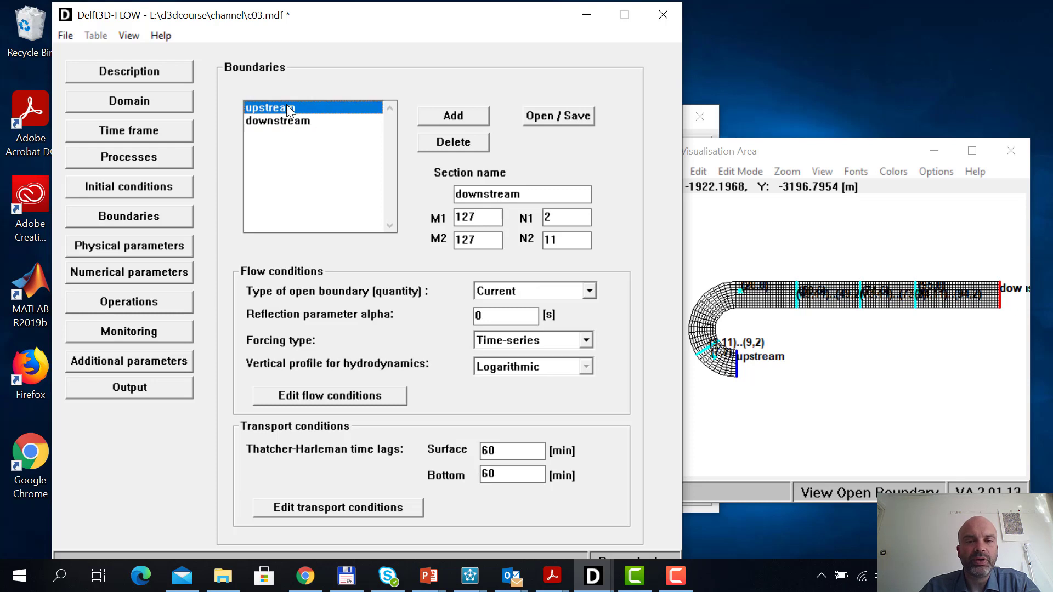
{"action": "left_click_drag", "start_coordinate": [503, 445], "coordinate": [477, 453]}
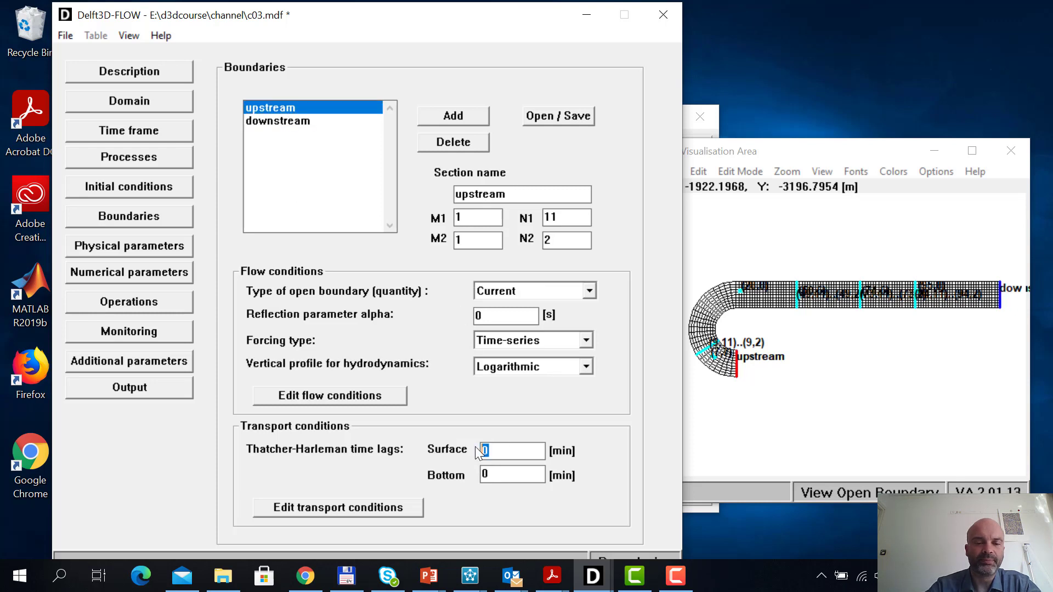
{"action": "type", "text": "60"}
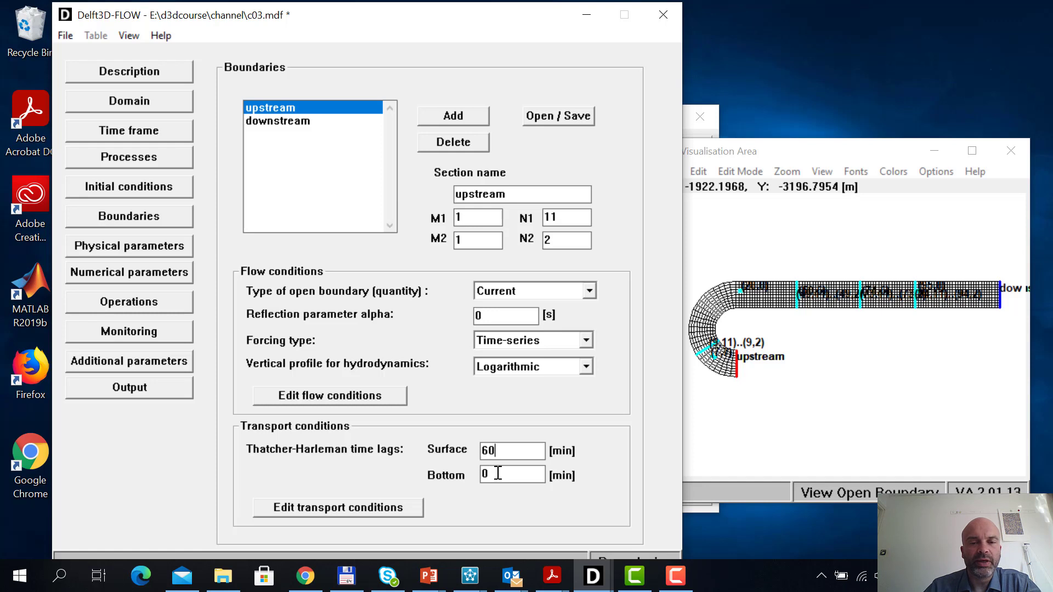
{"action": "left_click_drag", "start_coordinate": [496, 473], "coordinate": [469, 472]}
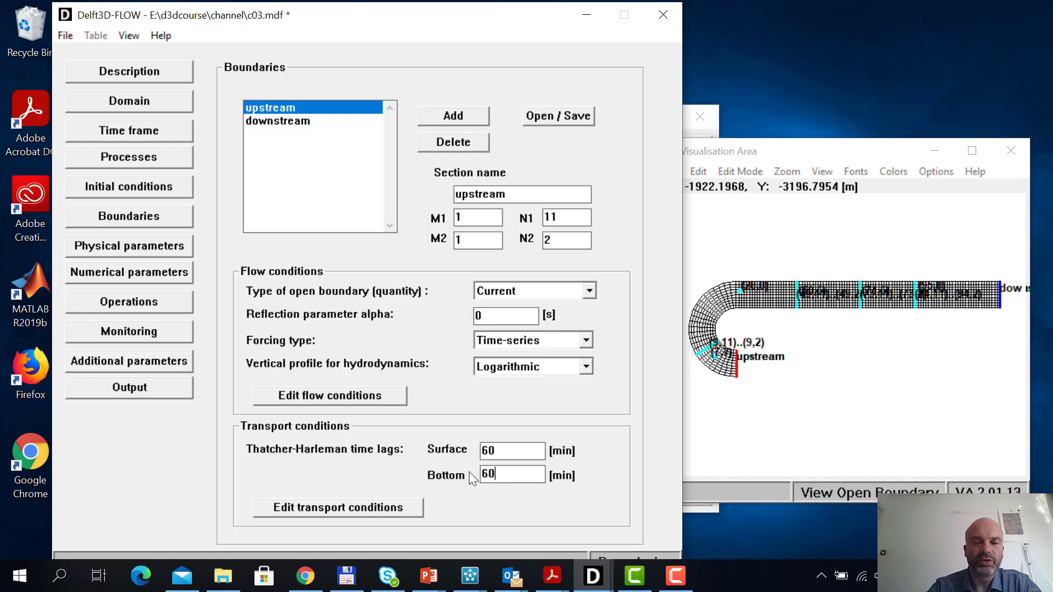
{"action": "type", "text": "60"}
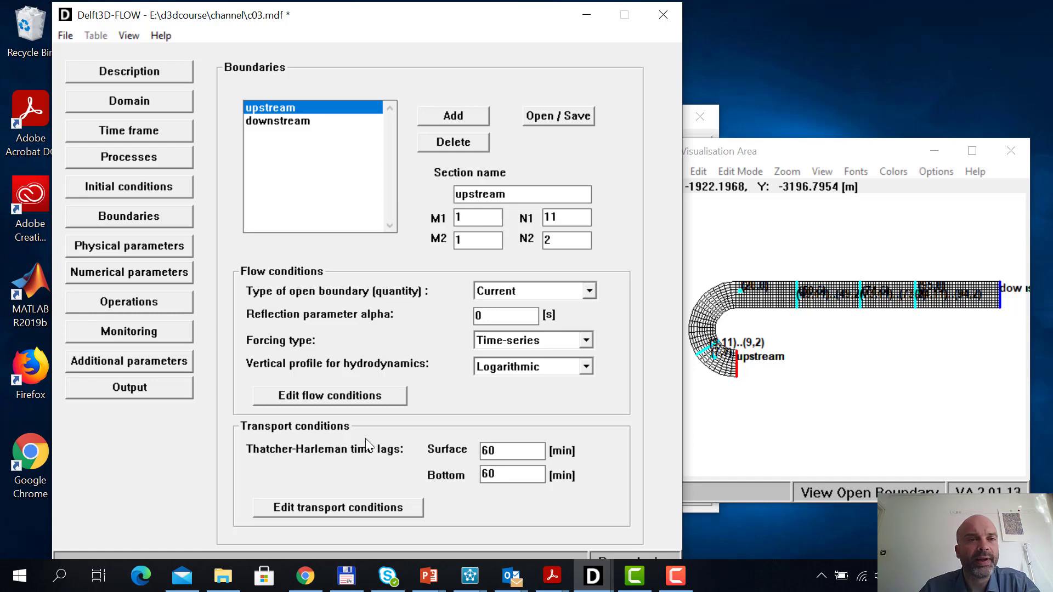
Start saving all model files under new names, and save the boundary definitions as c03, replacing the existing file
{"action": "left_click", "coordinate": [64, 34]}
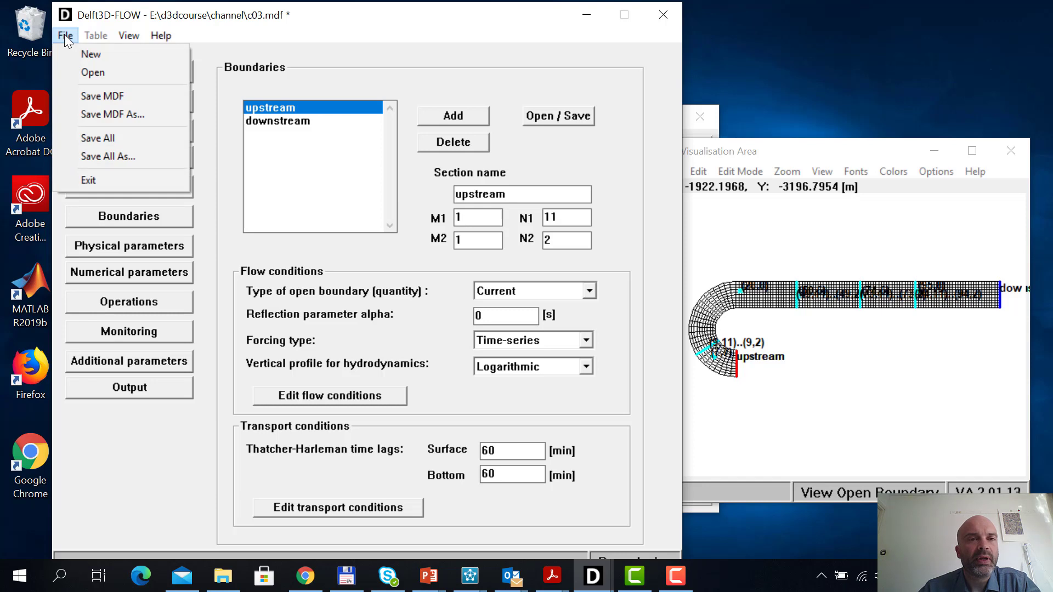
{"action": "left_click", "coordinate": [112, 157]}
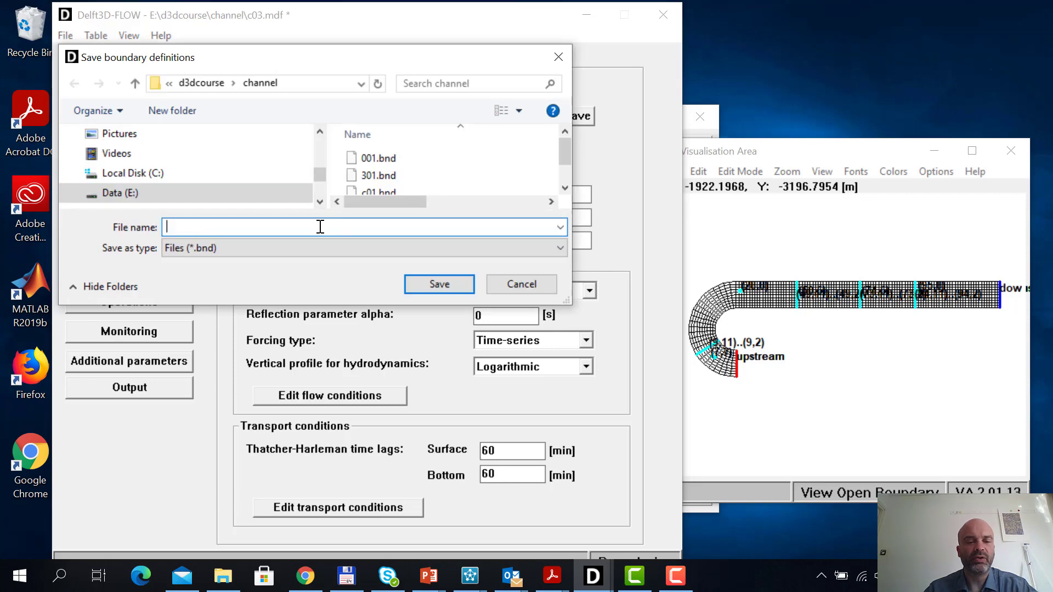
{"action": "type", "text": "c03"}
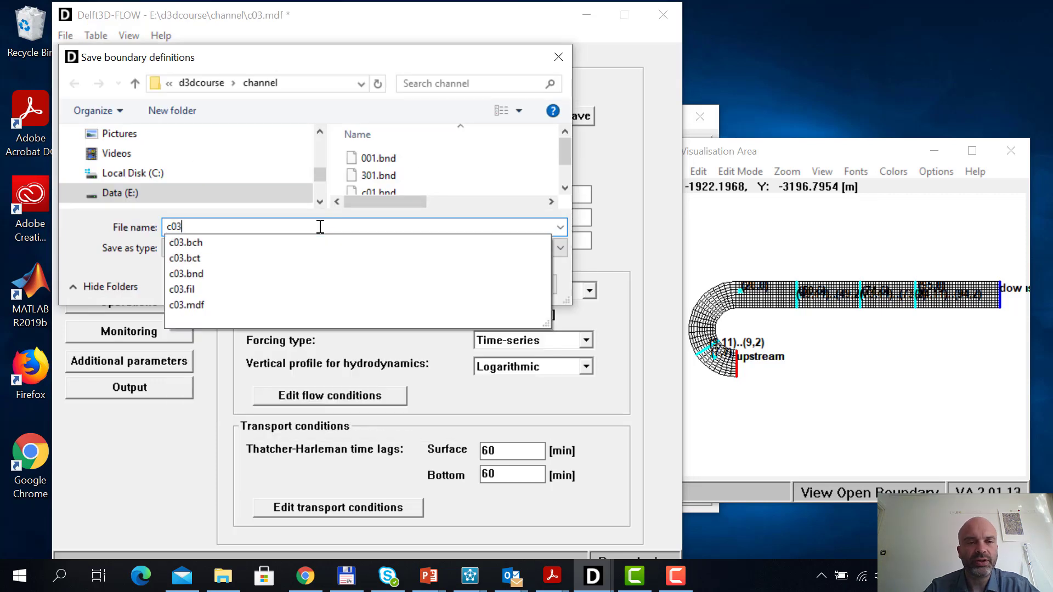
{"action": "key", "text": "Return"}
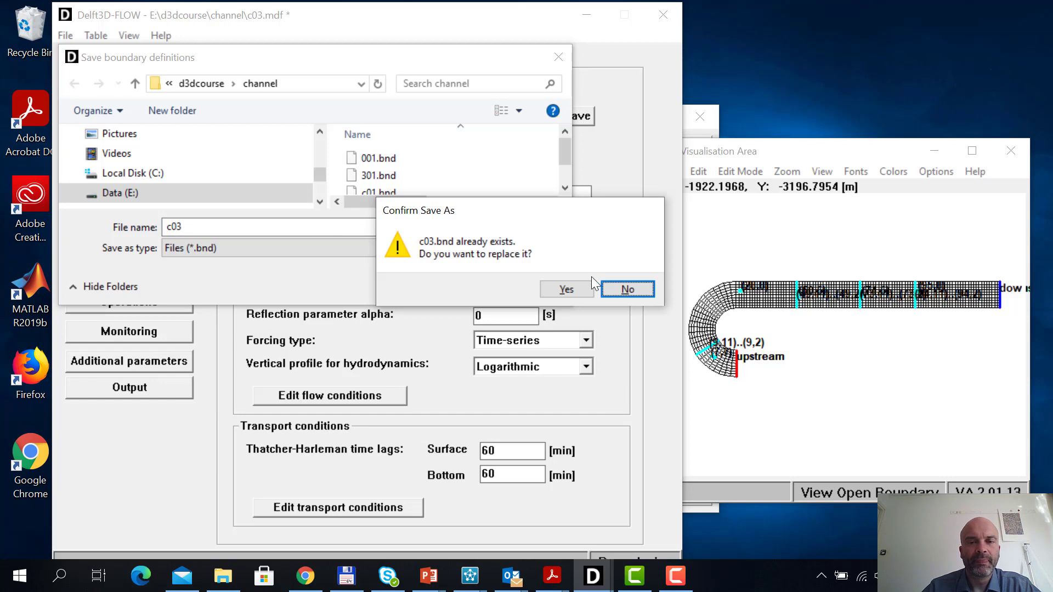
{"action": "left_click", "coordinate": [569, 288]}
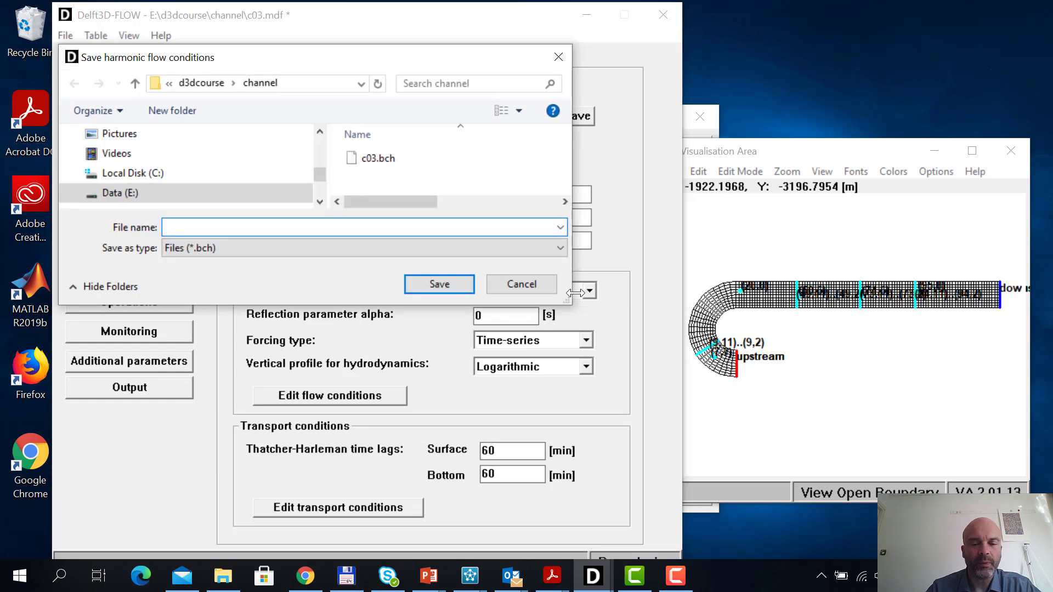
Save the harmonic flow conditions as co3 in the channel folder
{"action": "type", "text": "c0"}
{"action": "key", "text": "BackSpace"}
{"action": "type", "text": "o"}
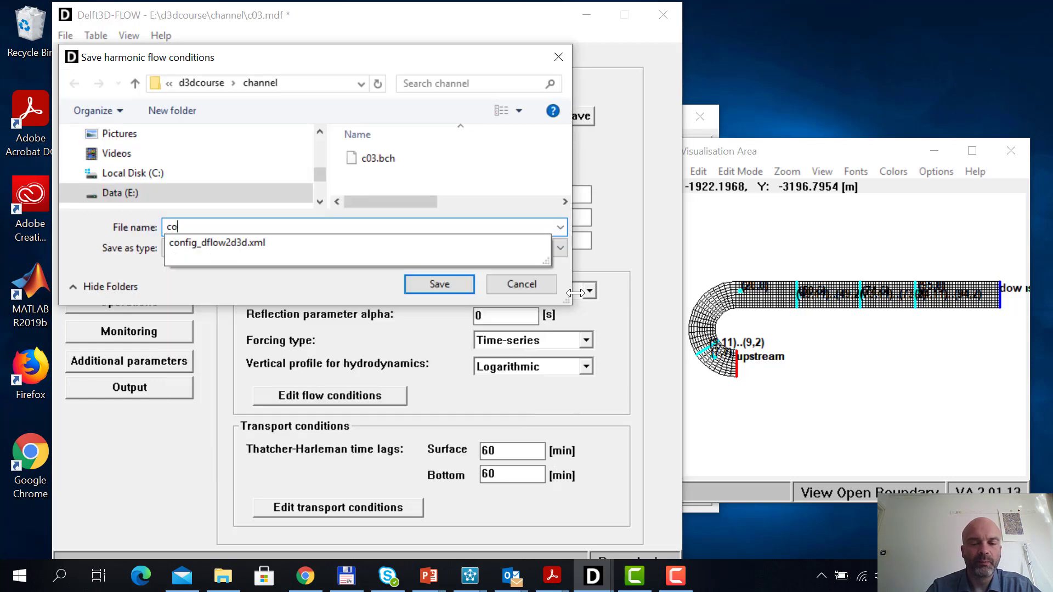
{"action": "type", "text": "3"}
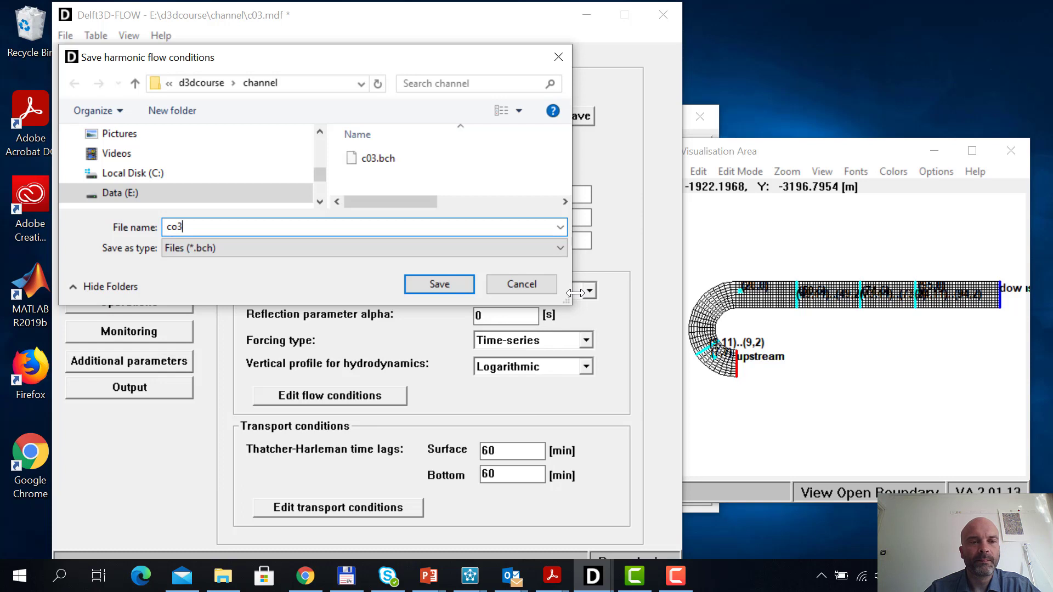
{"action": "left_click", "coordinate": [435, 282]}
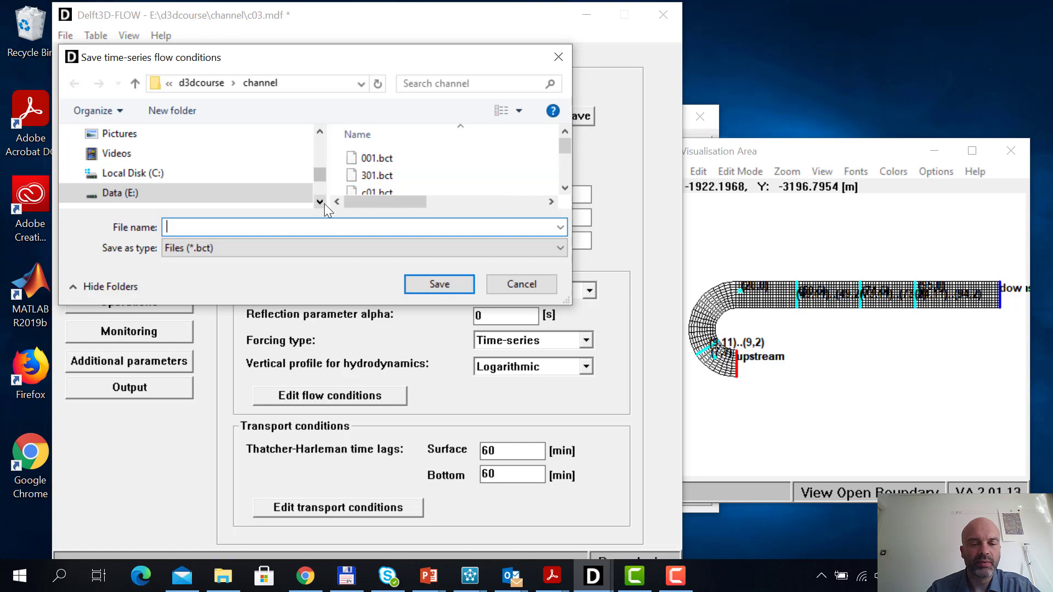
Save the time-series flow conditions as c03, replacing the existing file, and save the transport conditions as c03
{"action": "type", "text": "c03"}
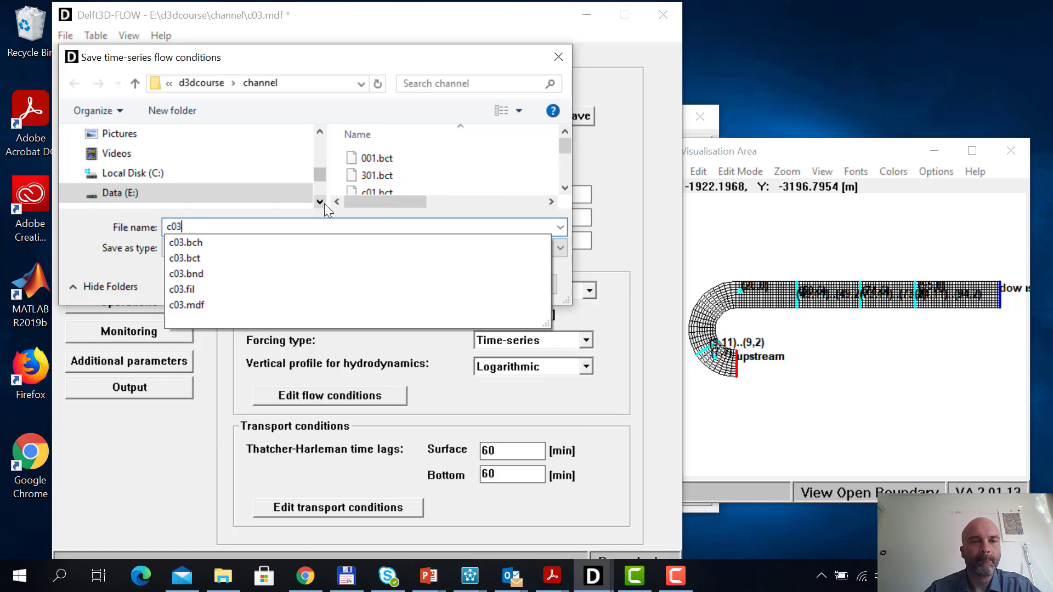
{"action": "left_click", "coordinate": [86, 232]}
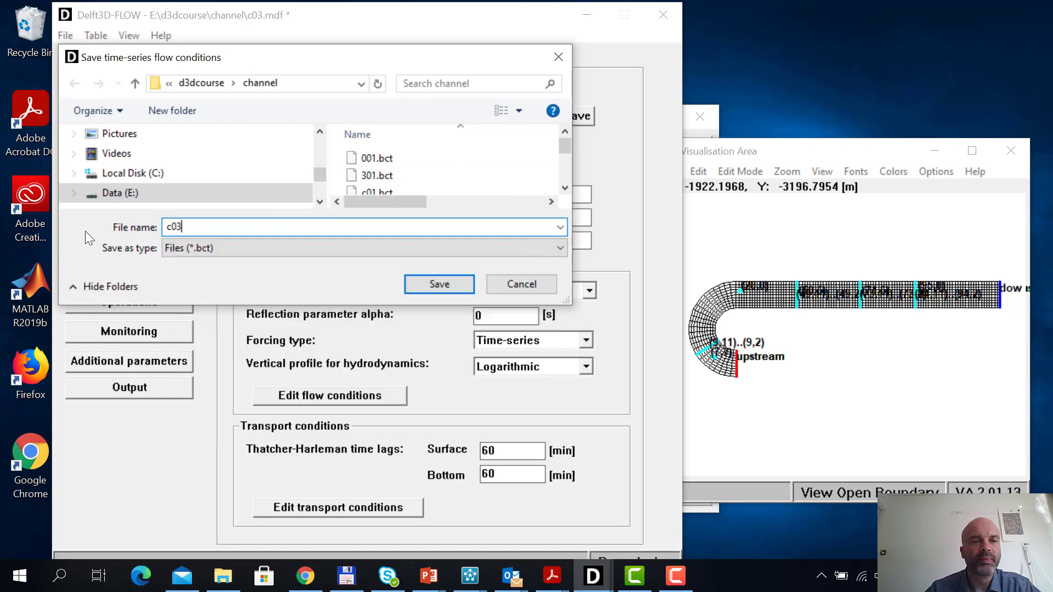
{"action": "key", "text": "Return"}
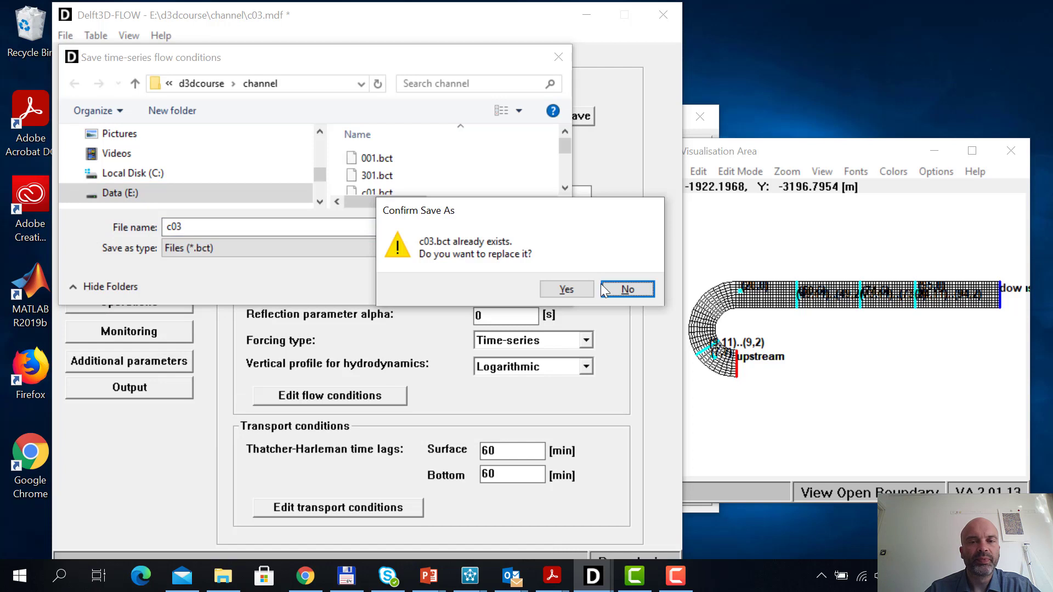
{"action": "left_click", "coordinate": [579, 288]}
{"action": "type", "text": "c"}
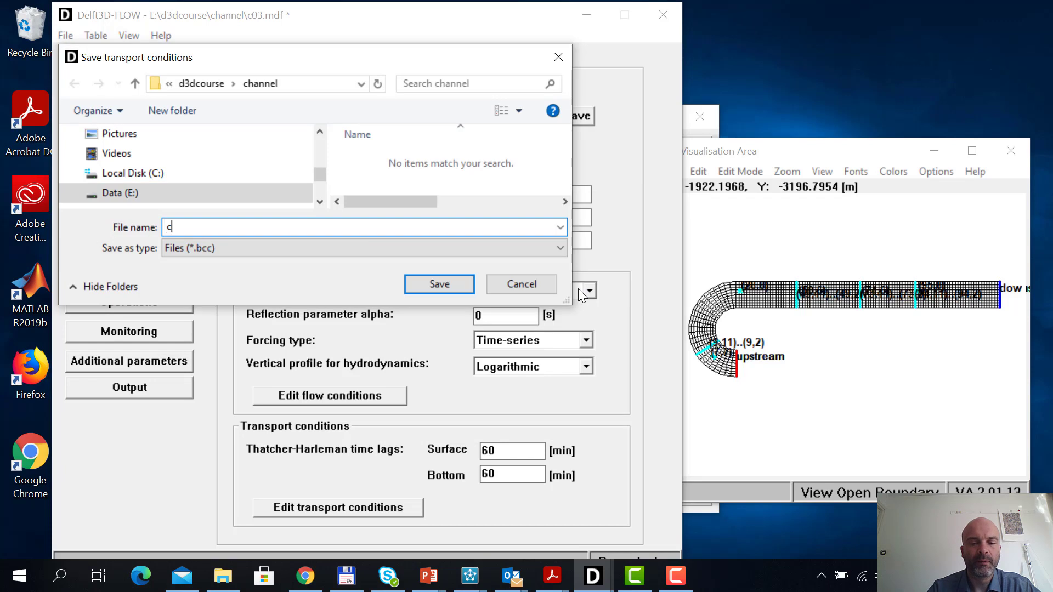
{"action": "type", "text": "03"}
{"action": "key", "text": "Return"}
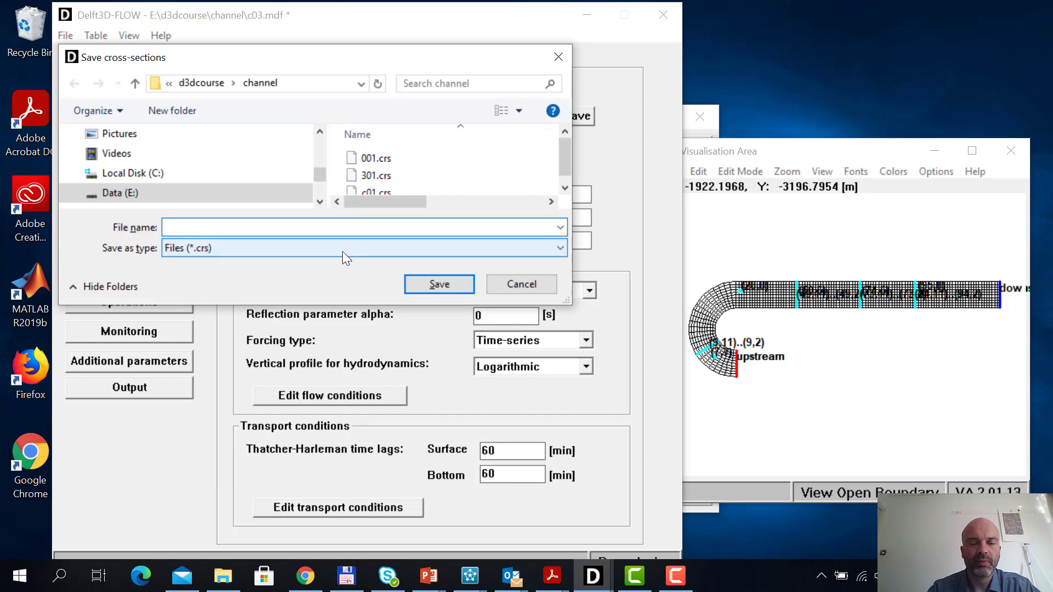
Save the cross-sections and the observation points, both under the name c03
{"action": "type", "text": "c03"}
{"action": "key", "text": "Return"}
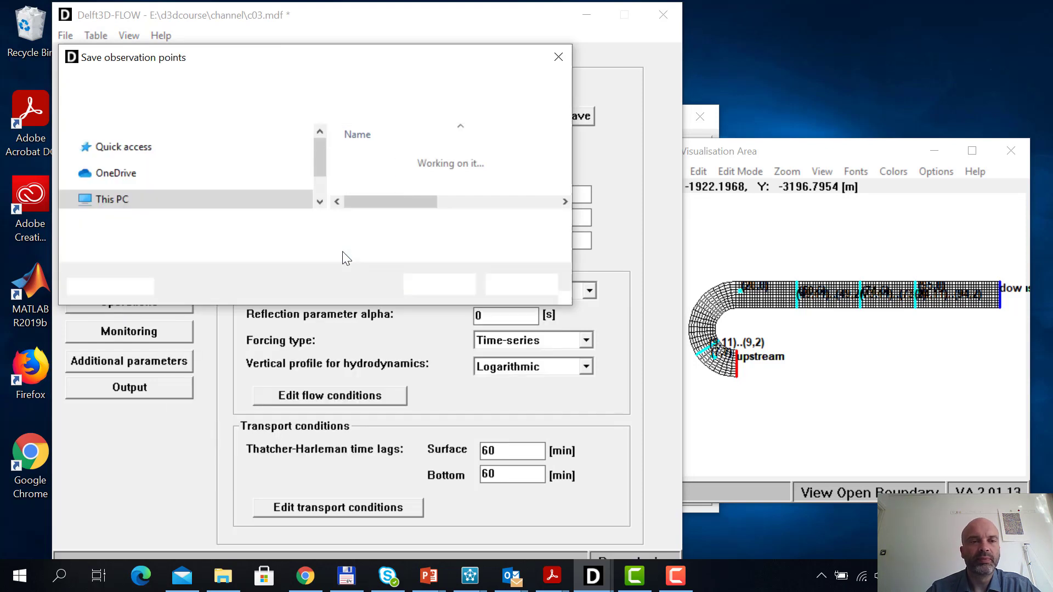
{"action": "type", "text": "c03"}
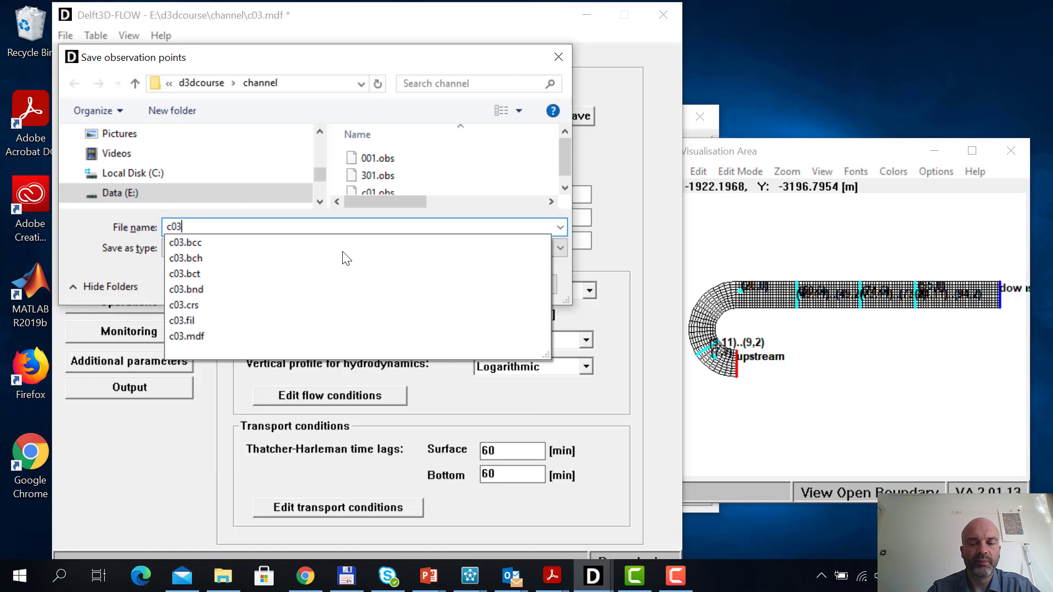
{"action": "key", "text": "Return"}
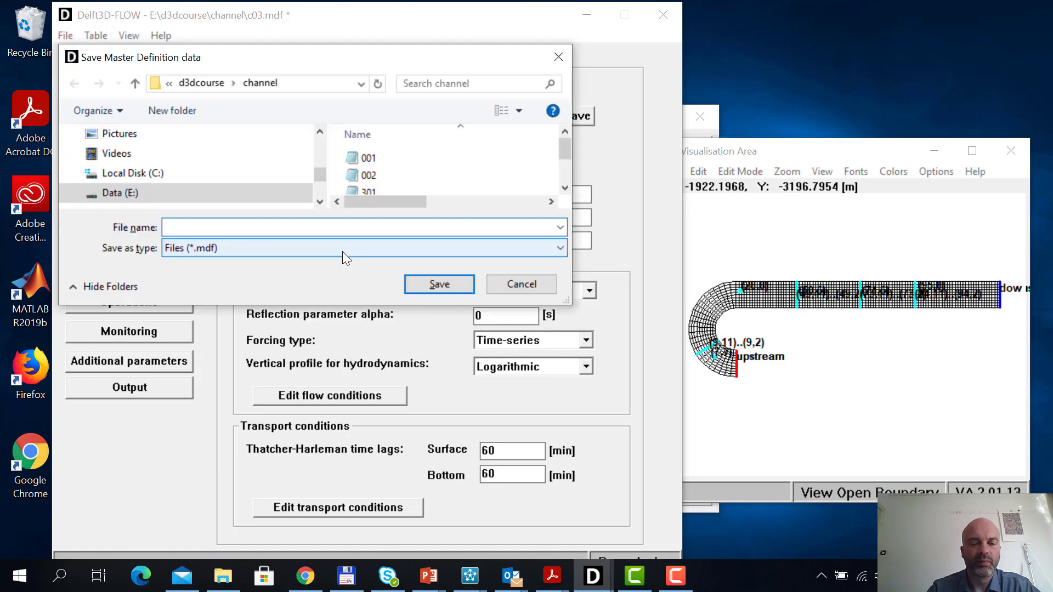
Save the master definition data as c03, replacing the existing MDF file
{"action": "type", "text": "c03"}
{"action": "key", "text": "Return"}
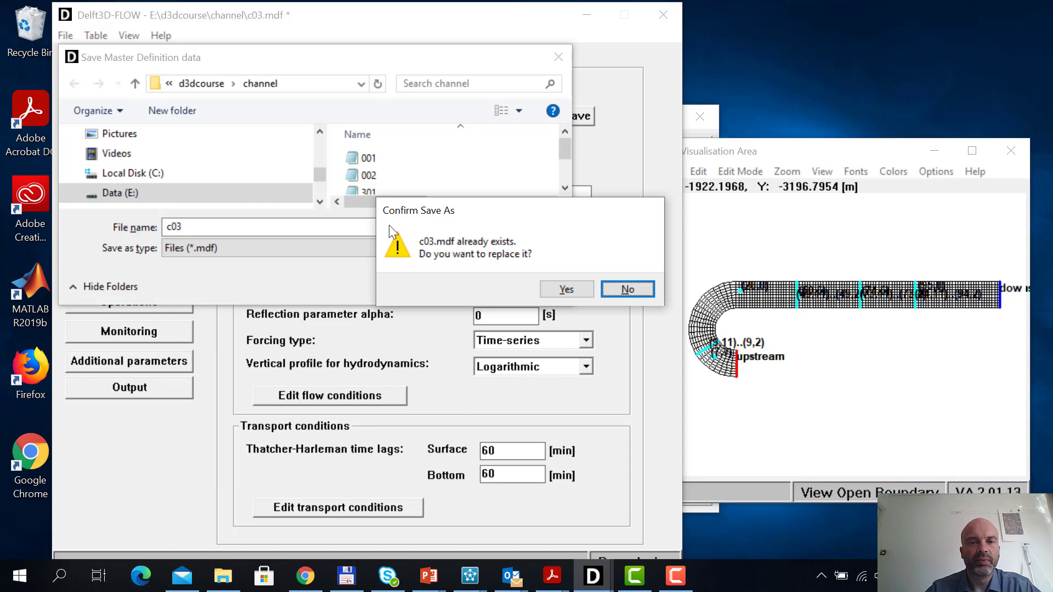
{"action": "left_click", "coordinate": [579, 286]}
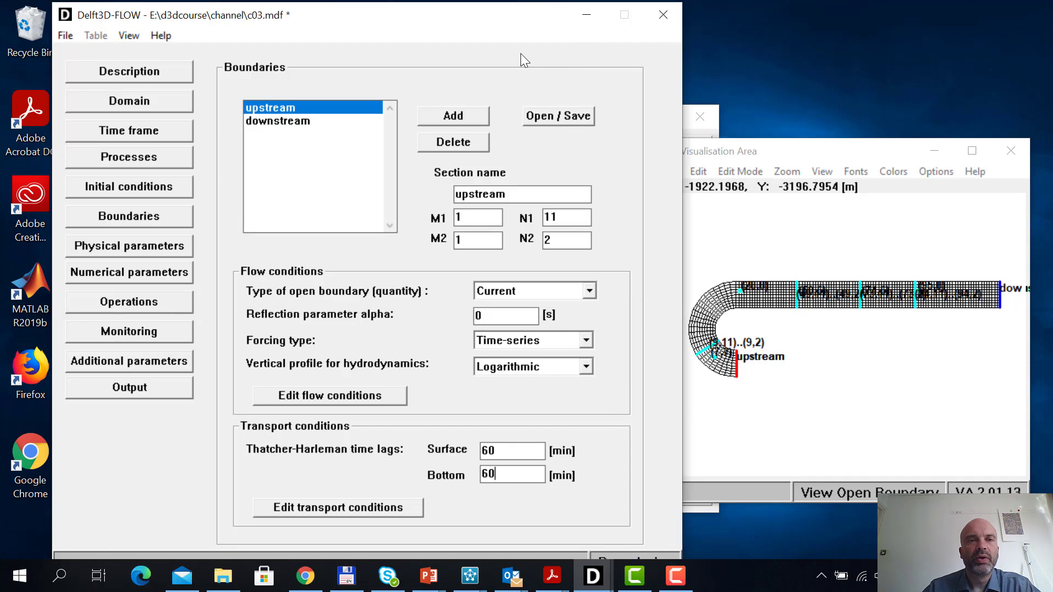
{"action": "left_click", "coordinate": [66, 36]}
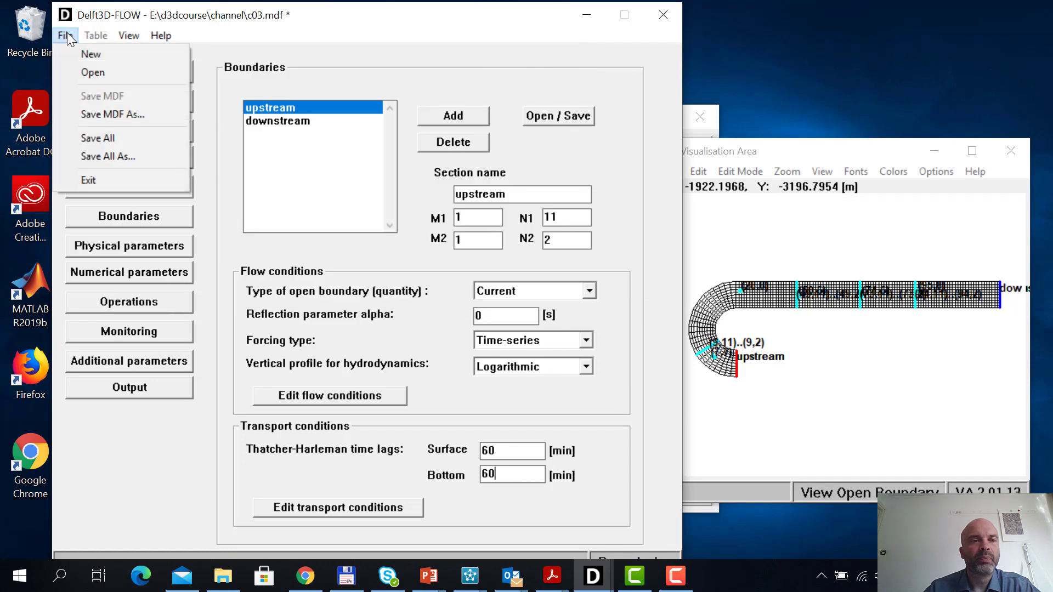
{"action": "left_click", "coordinate": [67, 33]}
{"action": "left_click", "coordinate": [161, 36]}
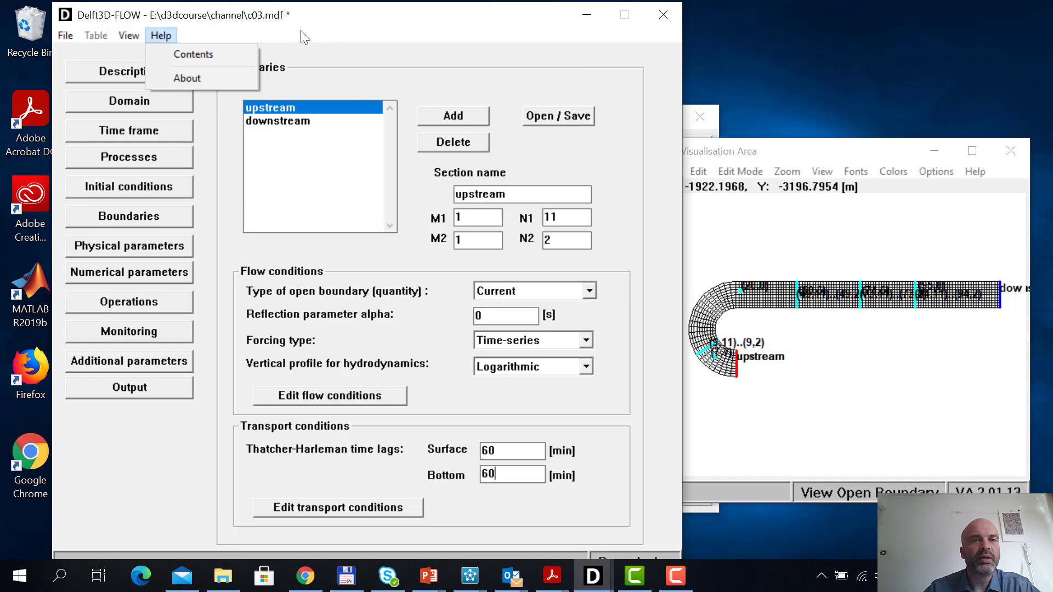
{"action": "left_click", "coordinate": [71, 31]}
{"action": "left_click", "coordinate": [161, 35]}
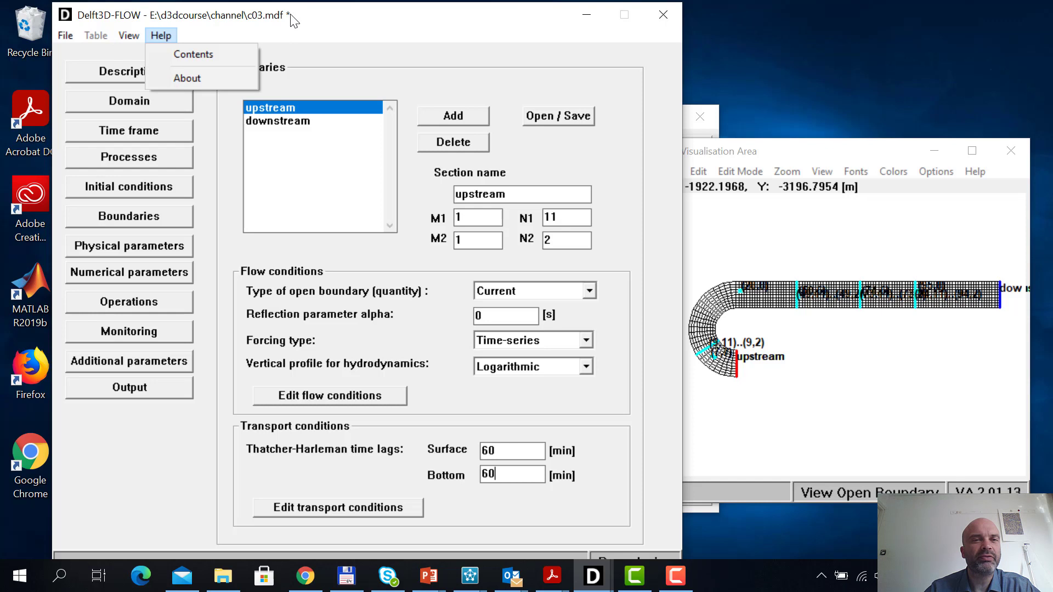
{"action": "left_click", "coordinate": [67, 38]}
Save only the MDF once more, choosing the existing c03 file in the channel folder and overwriting it
{"action": "left_click", "coordinate": [65, 36]}
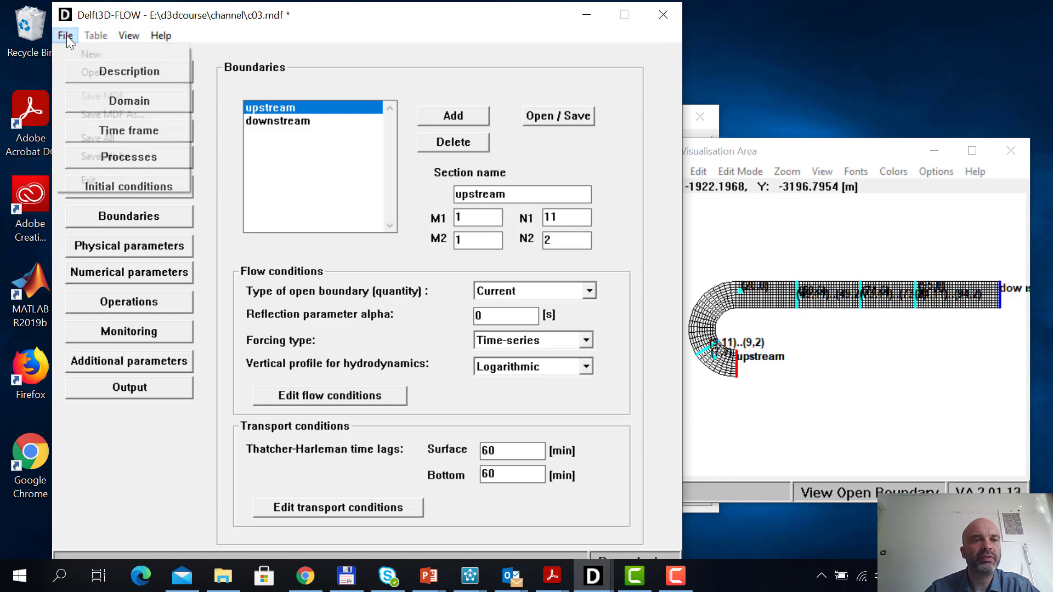
{"action": "left_click", "coordinate": [104, 111]}
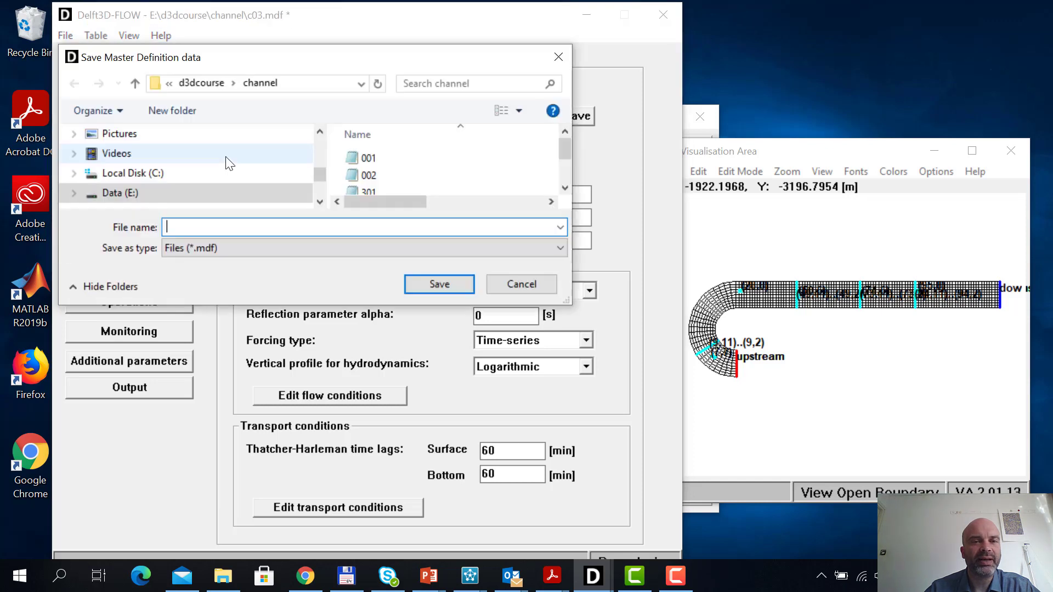
{"action": "left_click_drag", "start_coordinate": [566, 152], "coordinate": [563, 169]}
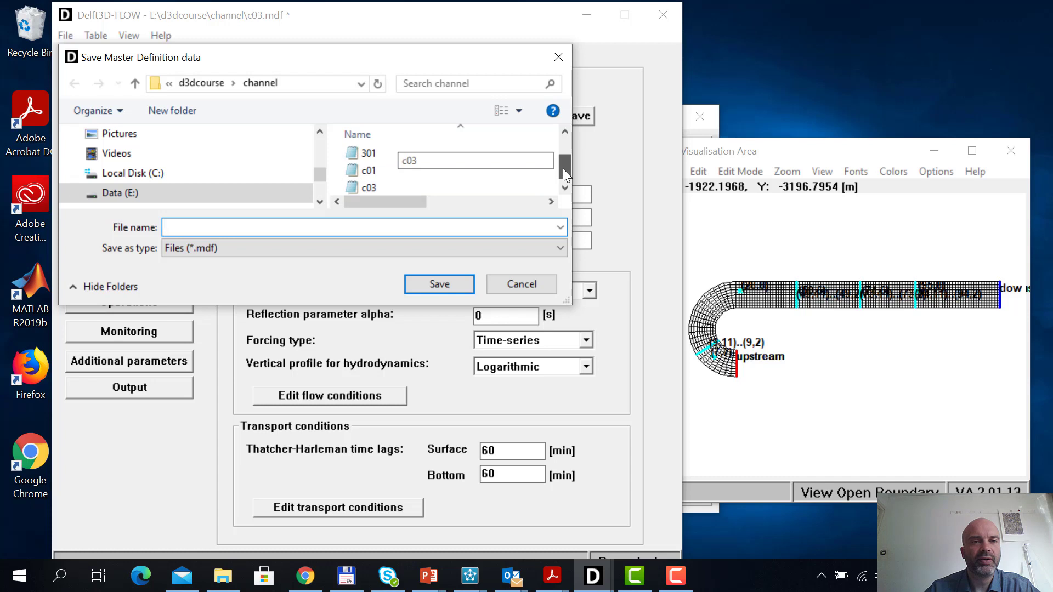
{"action": "left_click", "coordinate": [389, 185]}
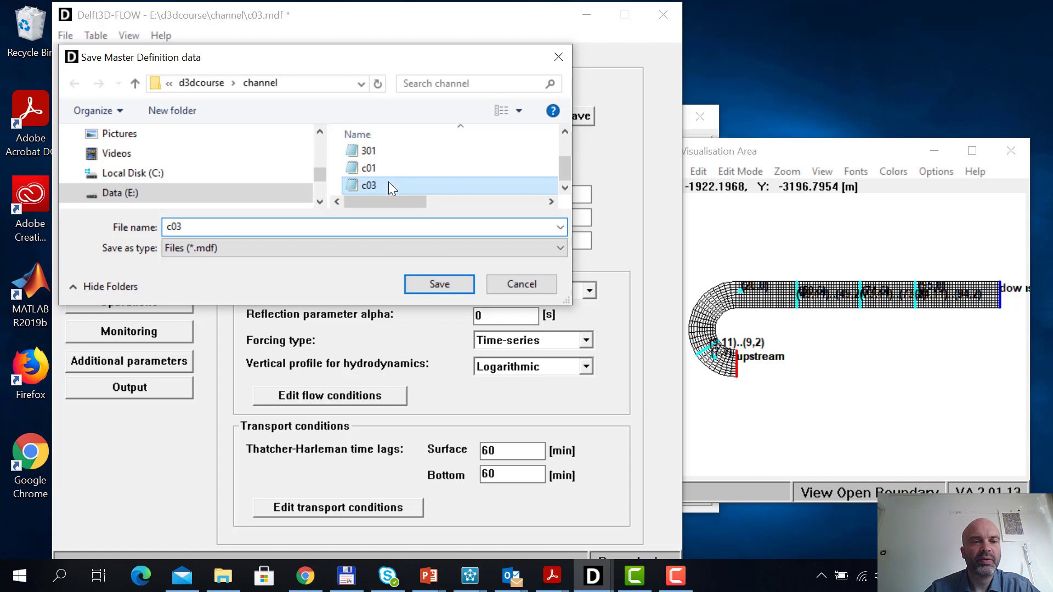
{"action": "left_click", "coordinate": [442, 285]}
{"action": "left_click", "coordinate": [567, 291]}
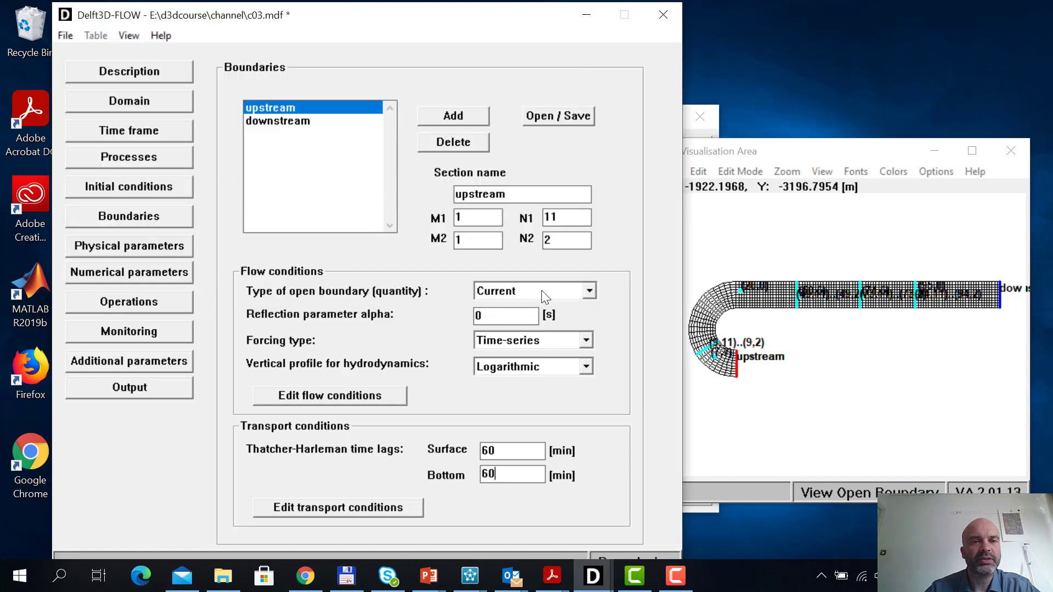
Check which files are assigned to the boundary data, and save all model files under their current names
{"action": "left_click", "coordinate": [576, 118]}
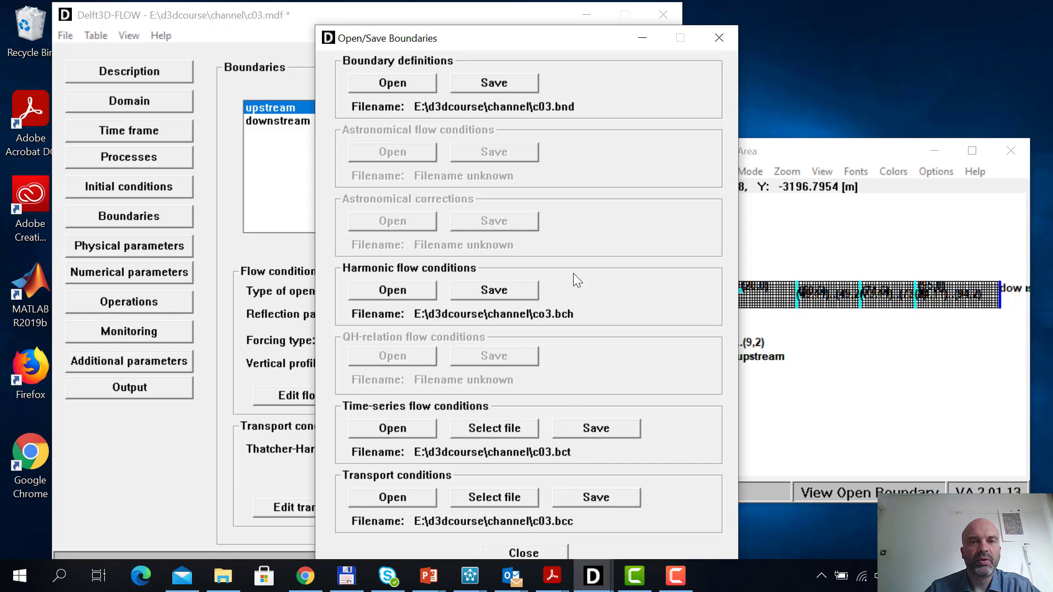
{"action": "left_click", "coordinate": [538, 551]}
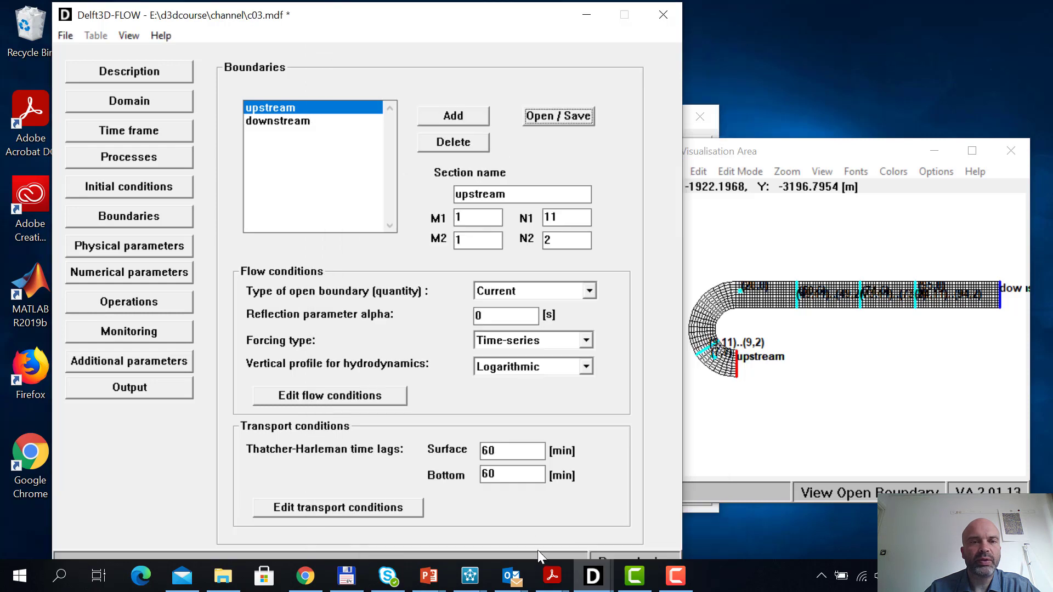
{"action": "left_click", "coordinate": [64, 37]}
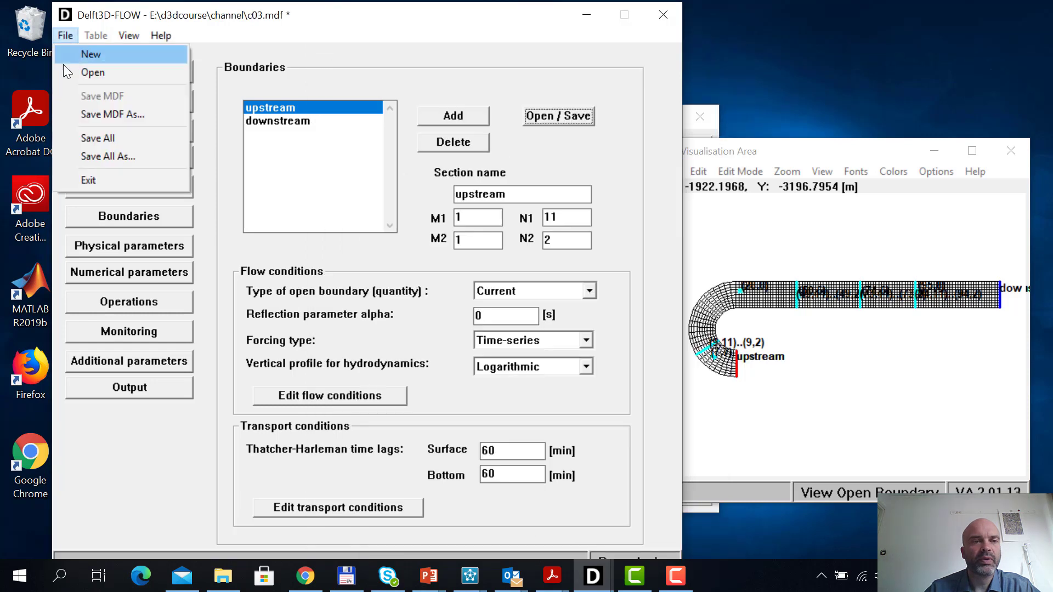
{"action": "left_click", "coordinate": [85, 137]}
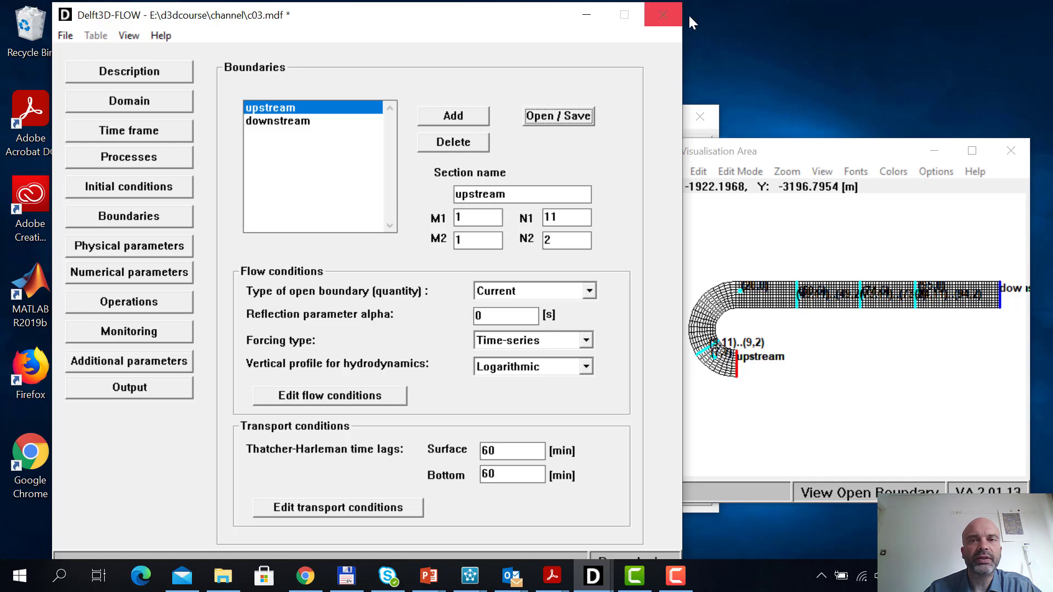
Switch to the Delft3D Hydrodynamics menu and start the single-domain FLOW simulation with c03.mdf as input file
{"action": "left_click_drag", "start_coordinate": [400, 12], "coordinate": [720, 33]}
{"action": "left_click_drag", "start_coordinate": [331, 116], "coordinate": [213, 67]}
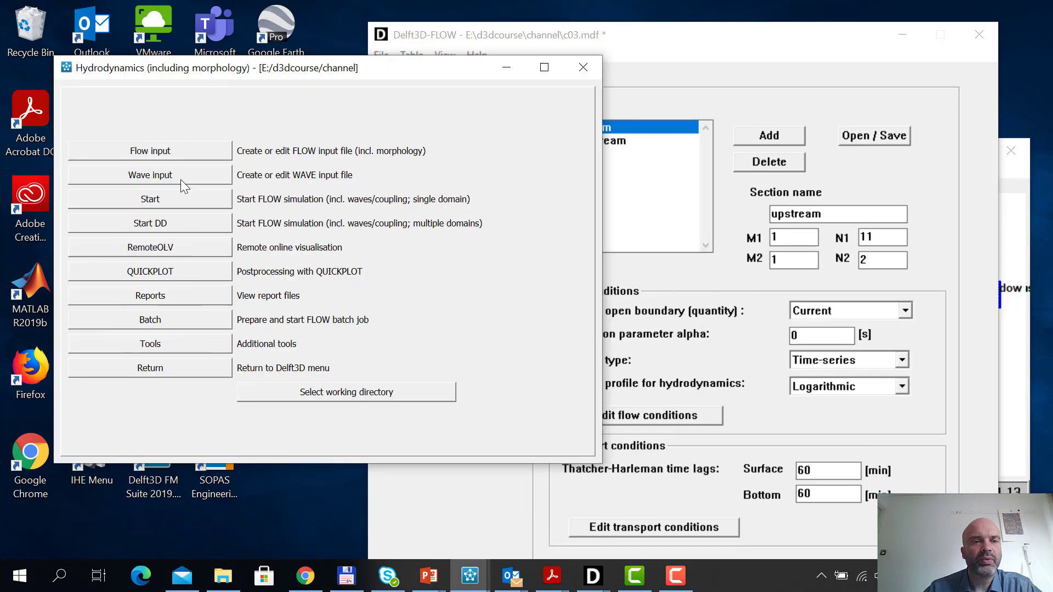
{"action": "left_click", "coordinate": [180, 196]}
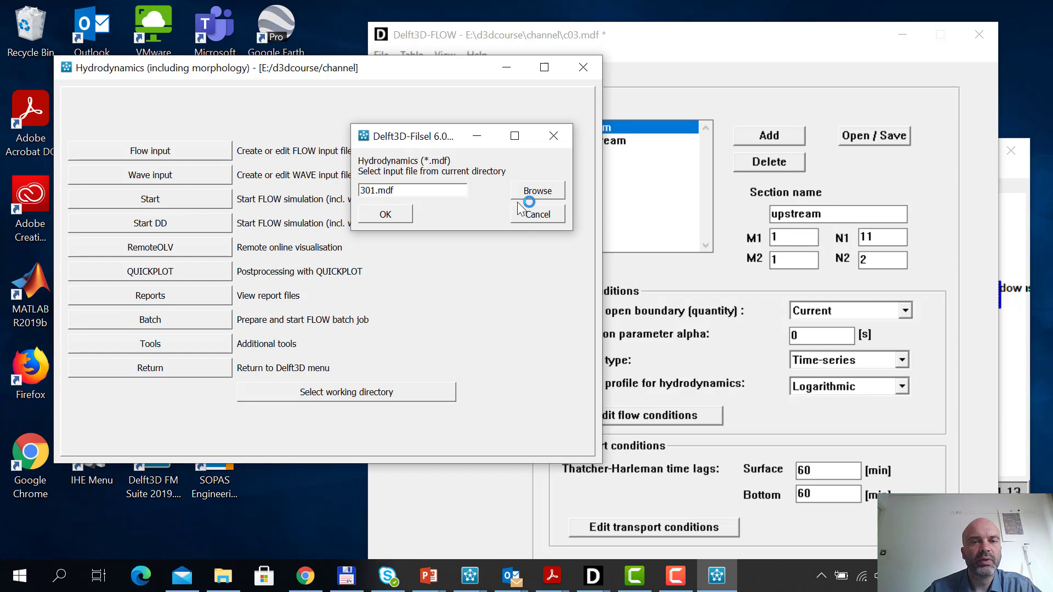
{"action": "left_click", "coordinate": [531, 192]}
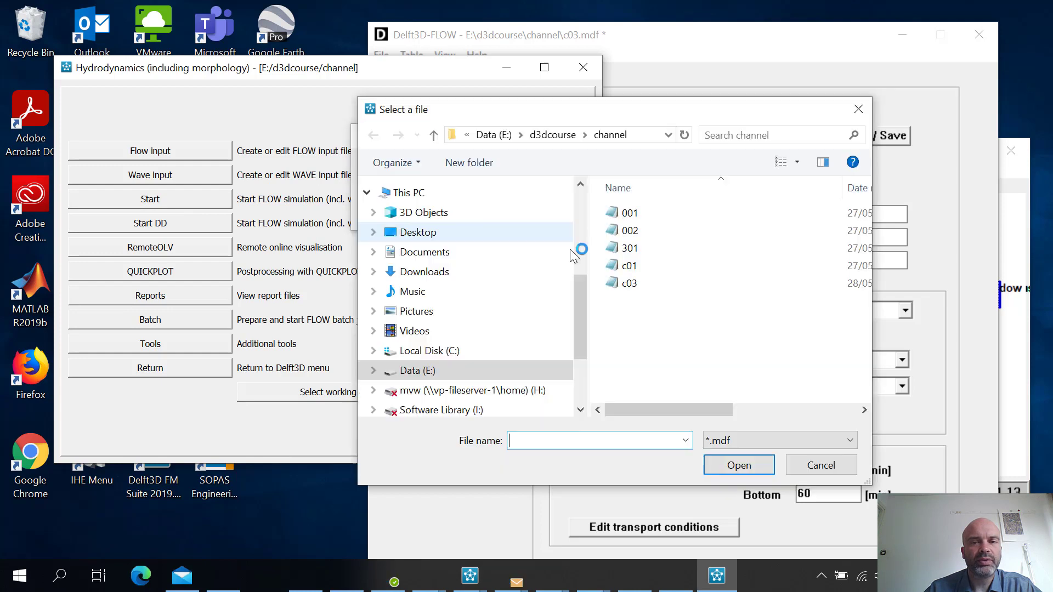
{"action": "double_click", "coordinate": [631, 285]}
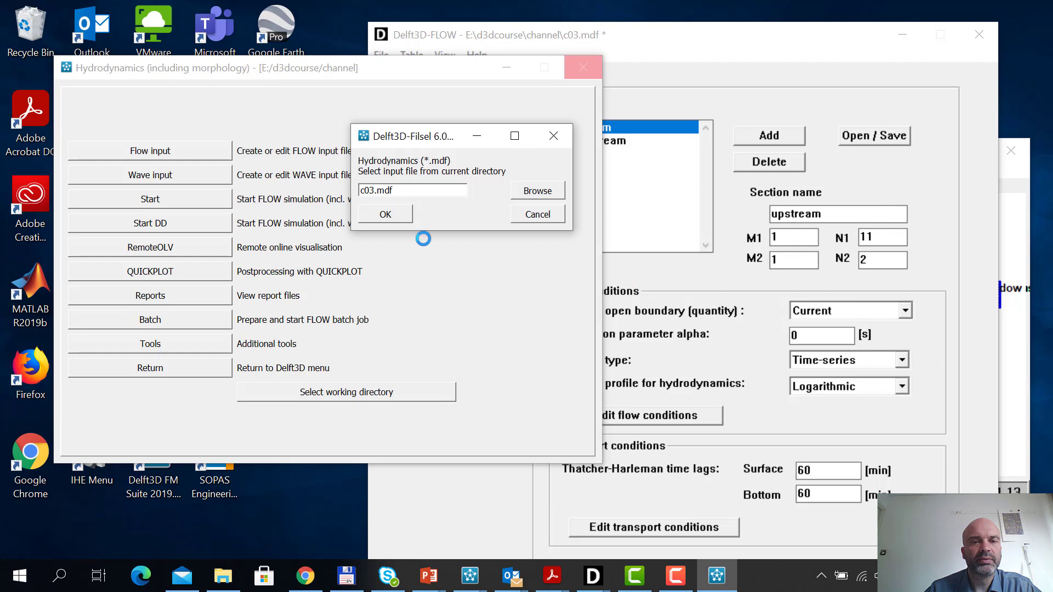
{"action": "left_click", "coordinate": [404, 218]}
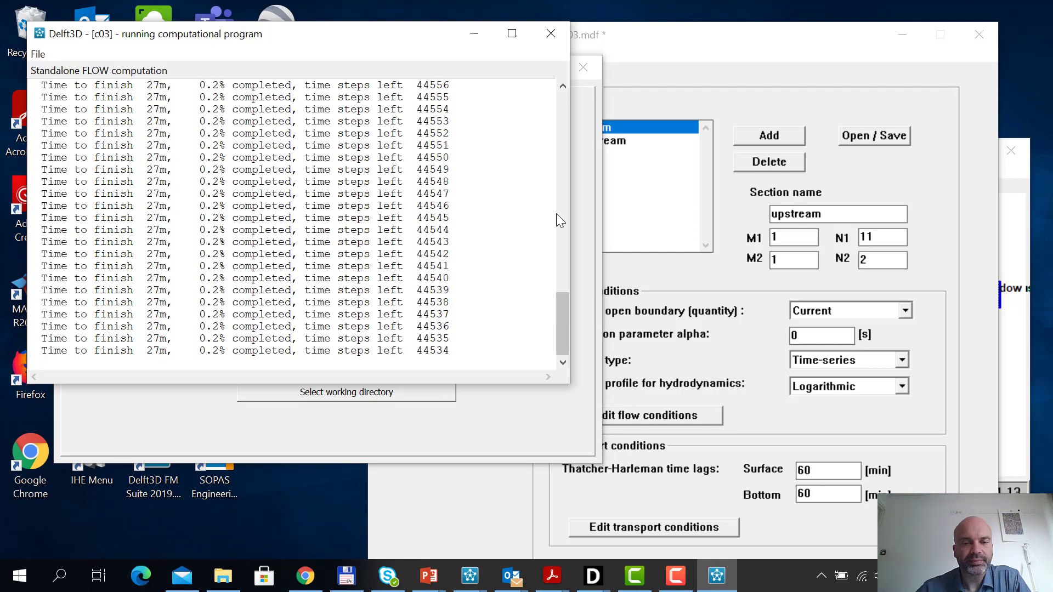
Start QUICKPLOT from the Hydrodynamics menu and open the map output file trim-c03.dat
{"action": "left_click", "coordinate": [439, 427]}
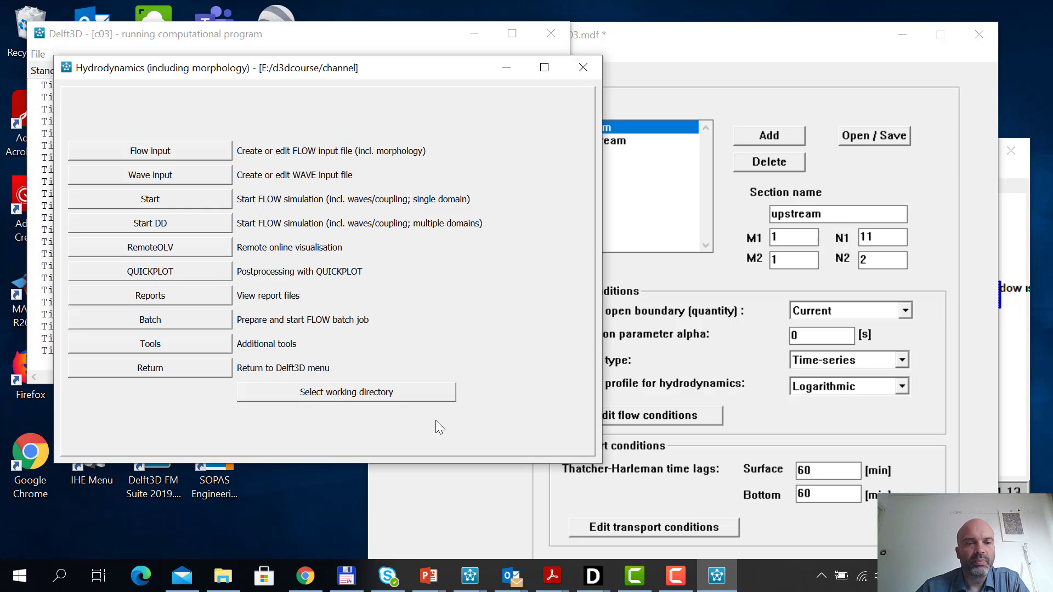
{"action": "left_click", "coordinate": [212, 275]}
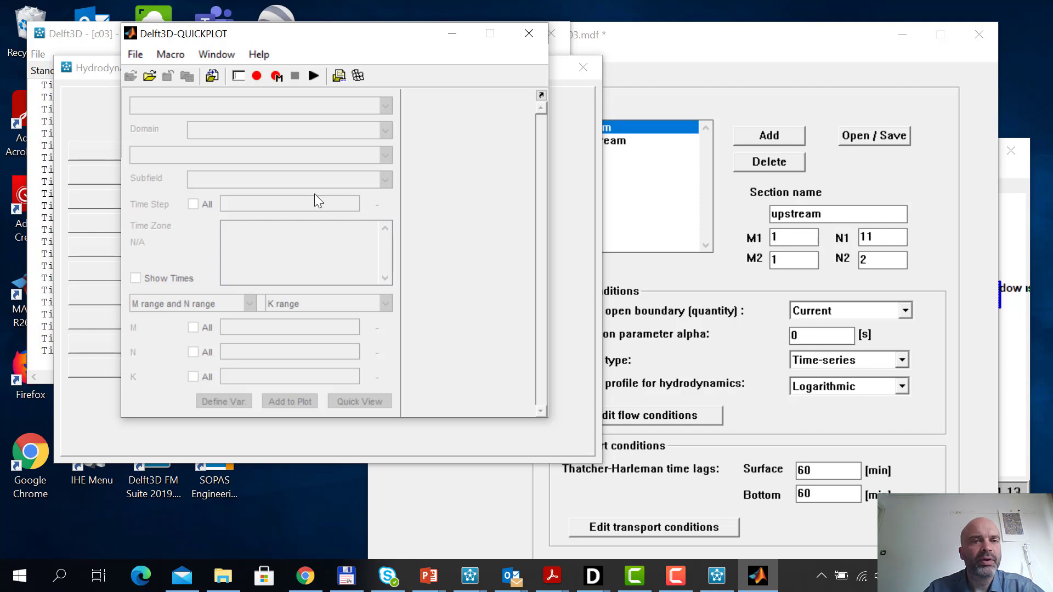
{"action": "left_click", "coordinate": [151, 75]}
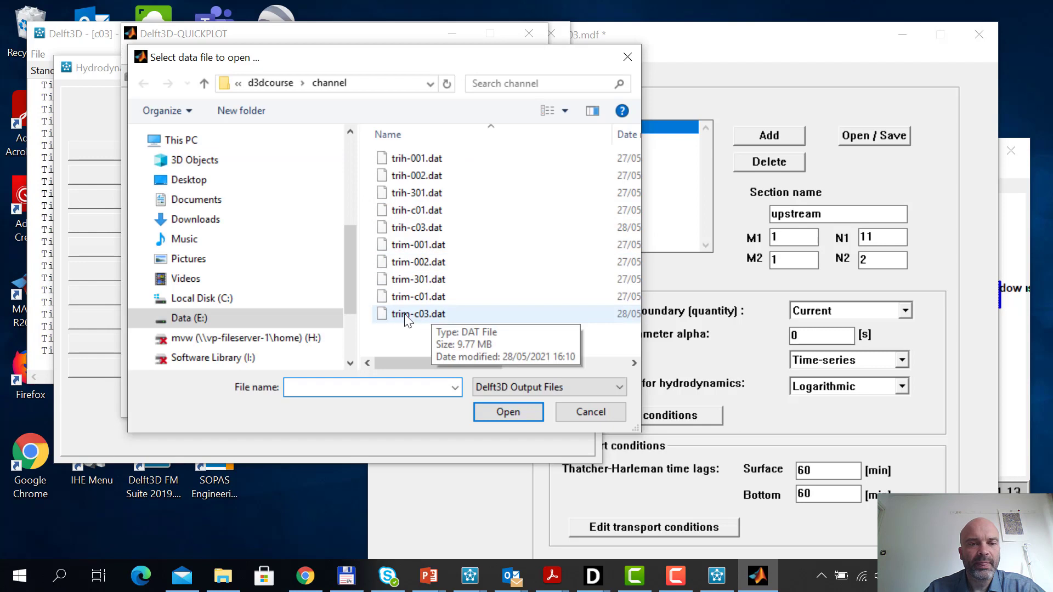
{"action": "double_click", "coordinate": [419, 315]}
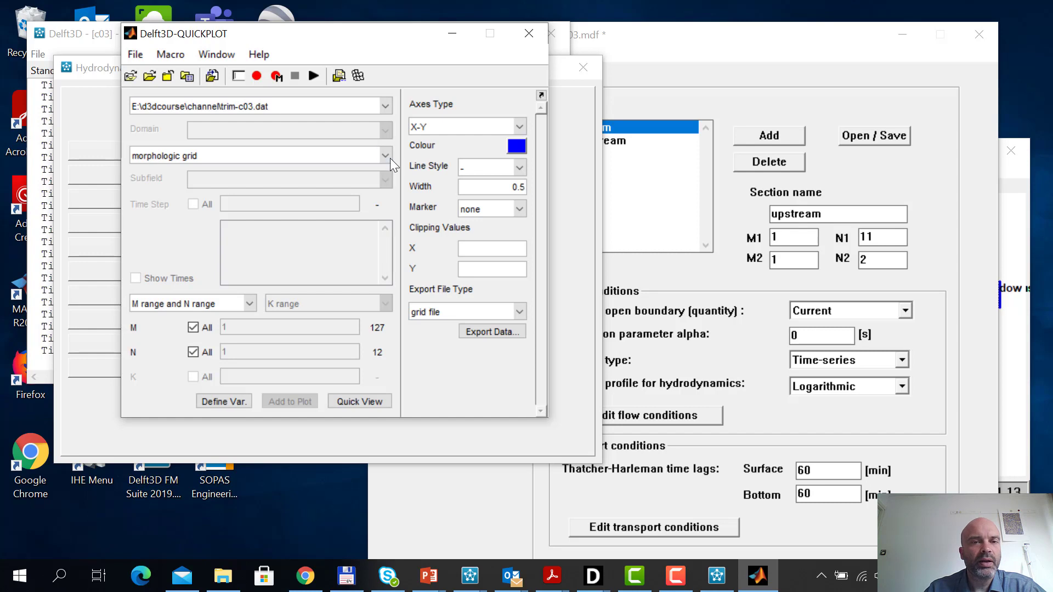
Plot the water level over the whole grid at time step 15 for a quick check, and close the figure
{"action": "left_click", "coordinate": [387, 154]}
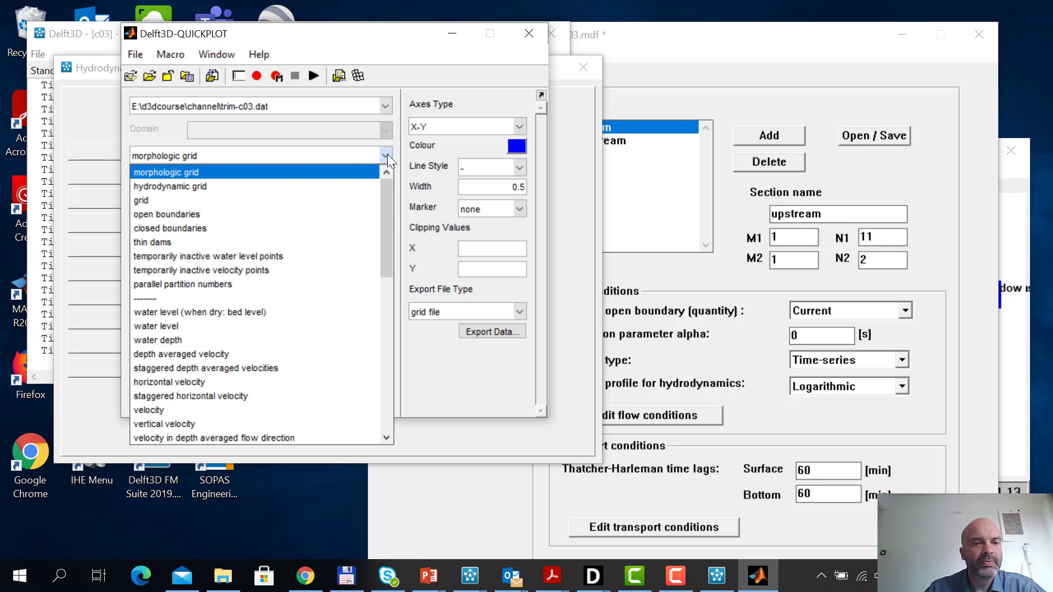
{"action": "left_click", "coordinate": [325, 325]}
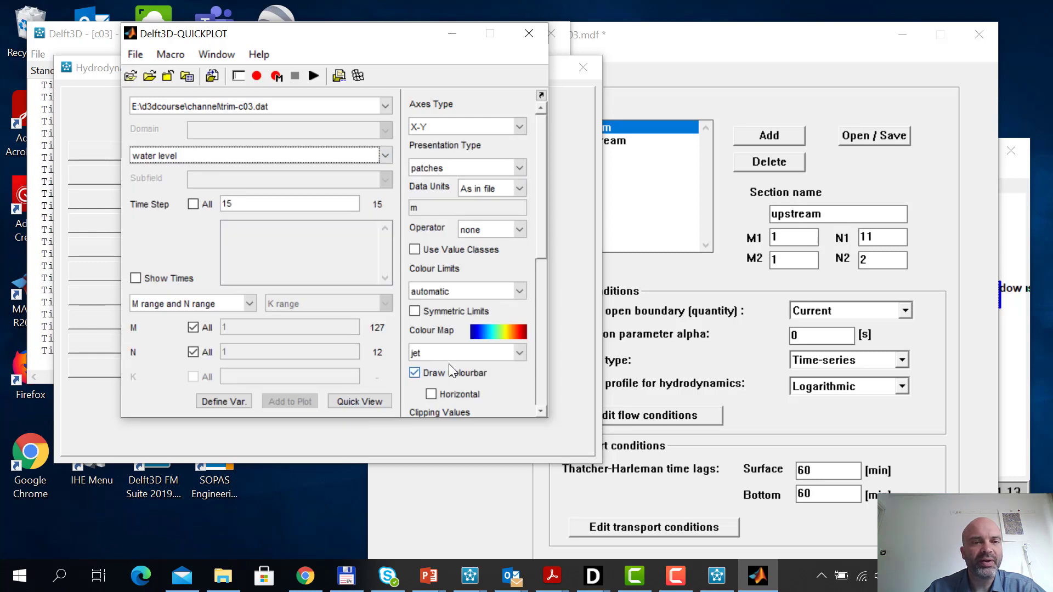
{"action": "left_click", "coordinate": [376, 399]}
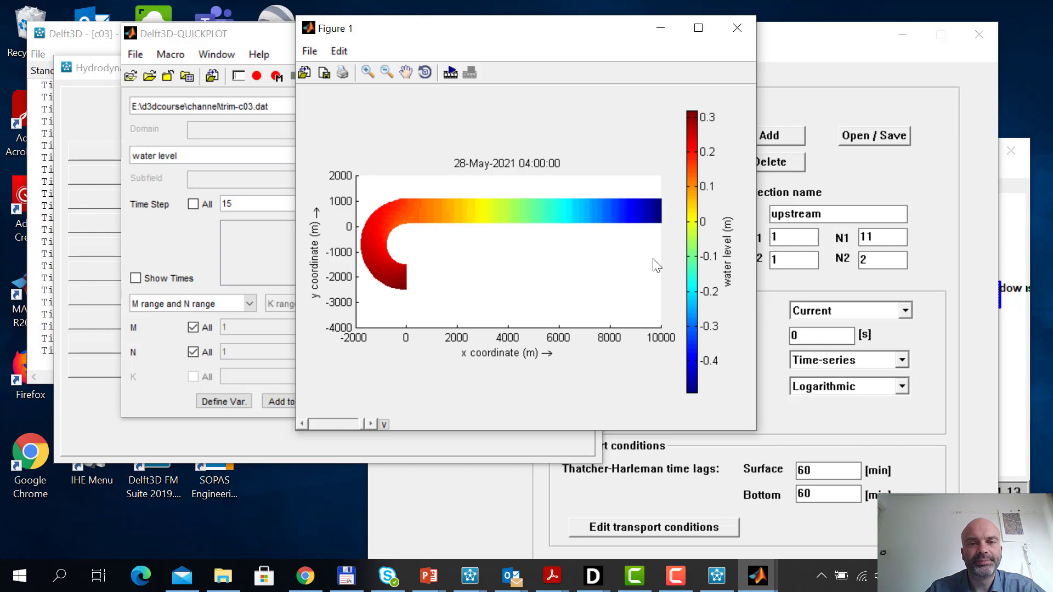
{"action": "left_click", "coordinate": [738, 29]}
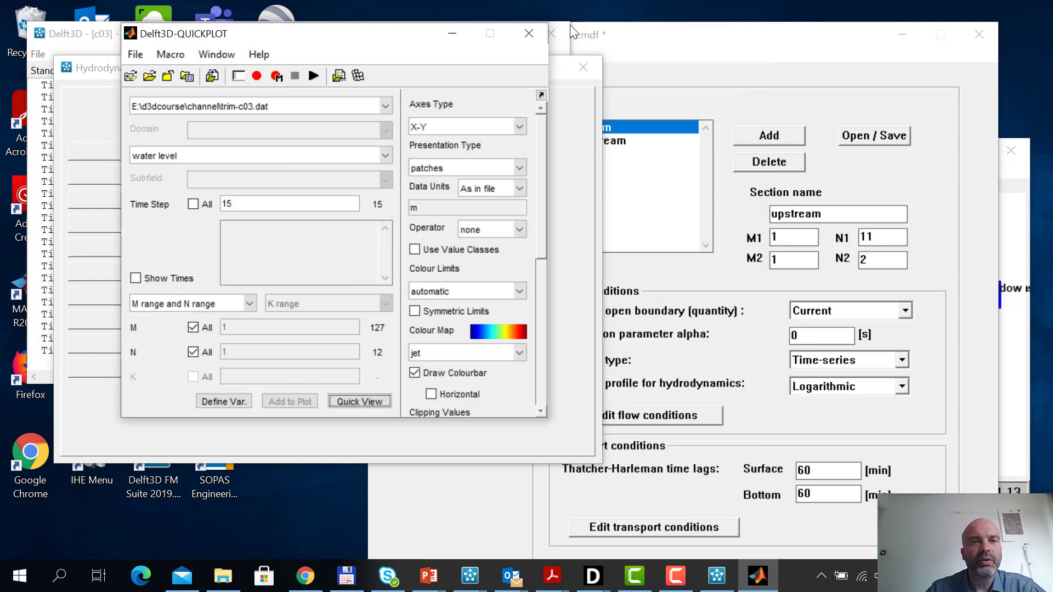
Select the full grid line N = 8 in the Grid View, plot the water level along it at time step 15, and close the figure
{"action": "left_click", "coordinate": [359, 77]}
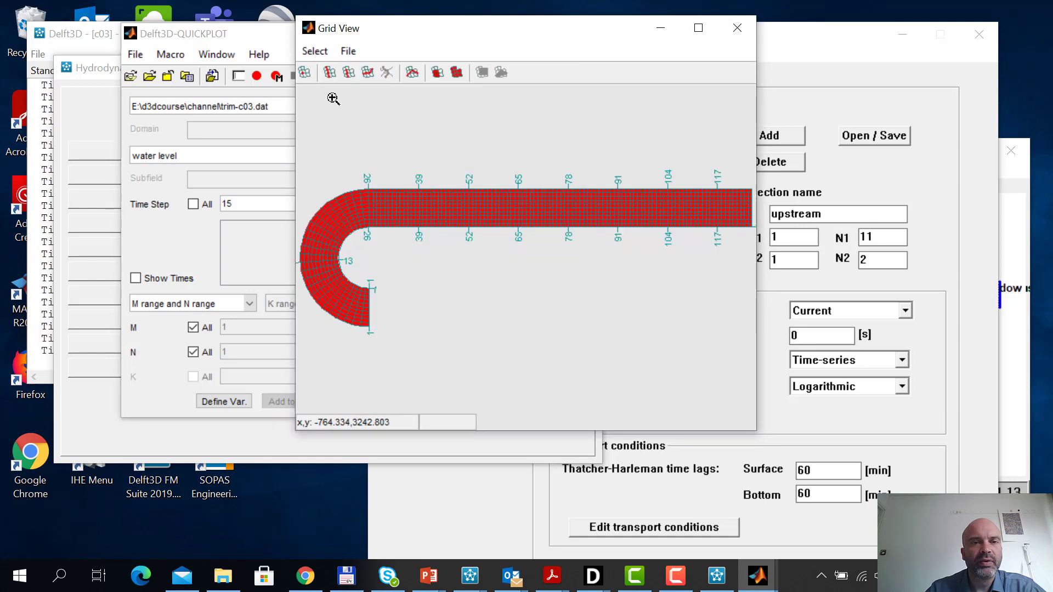
{"action": "left_click", "coordinate": [330, 74]}
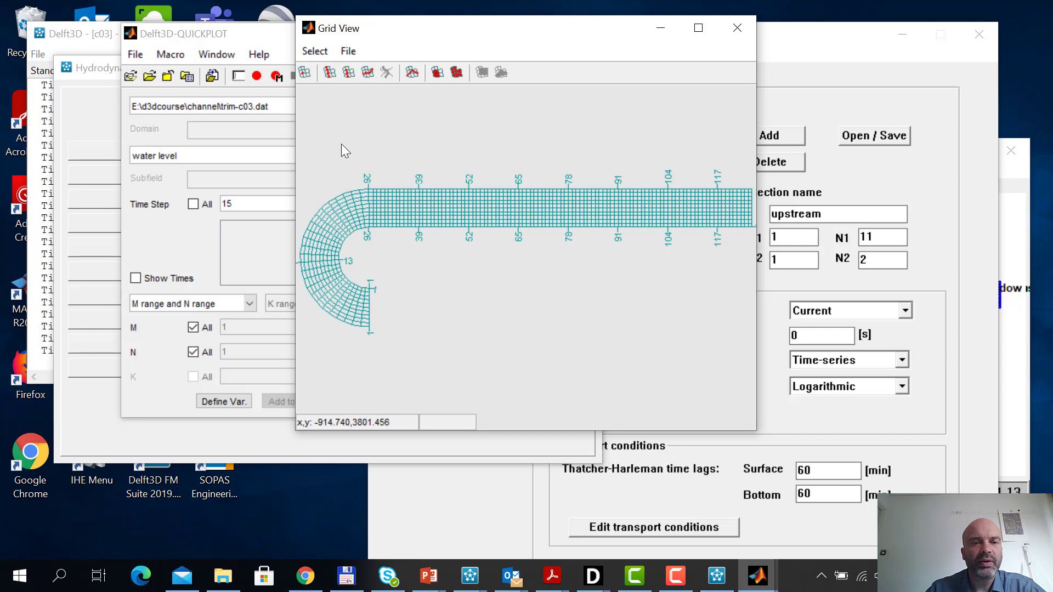
{"action": "left_click", "coordinate": [366, 312]}
{"action": "left_click", "coordinate": [370, 310]}
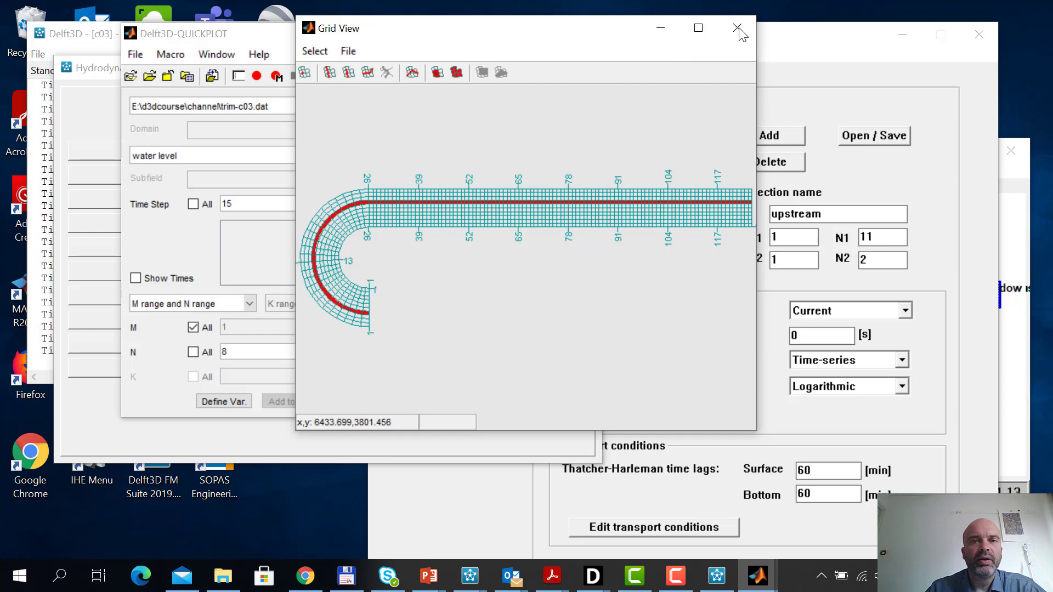
{"action": "left_click", "coordinate": [161, 239]}
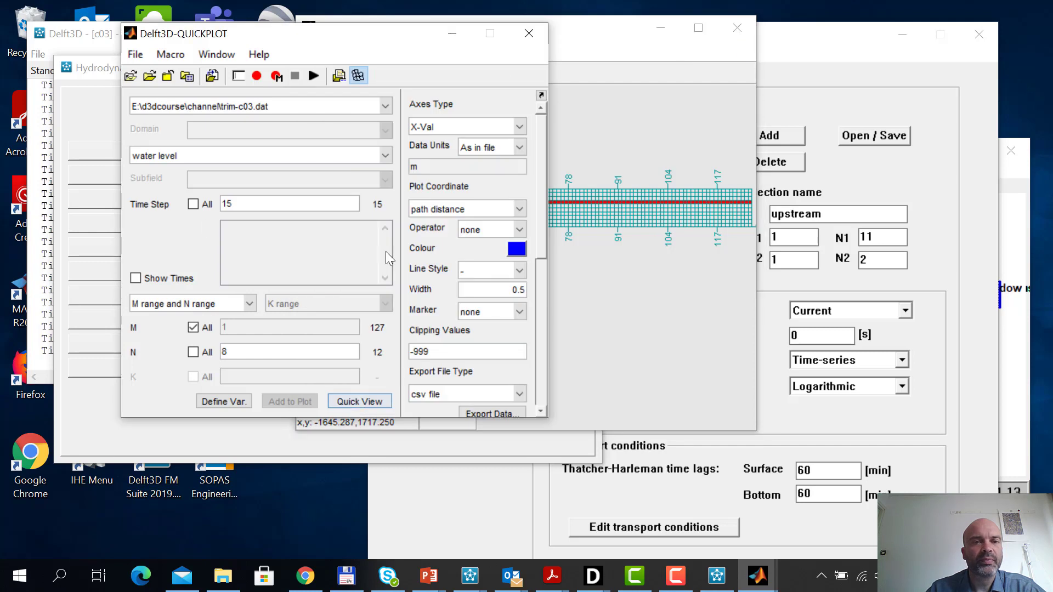
{"action": "left_click", "coordinate": [364, 407]}
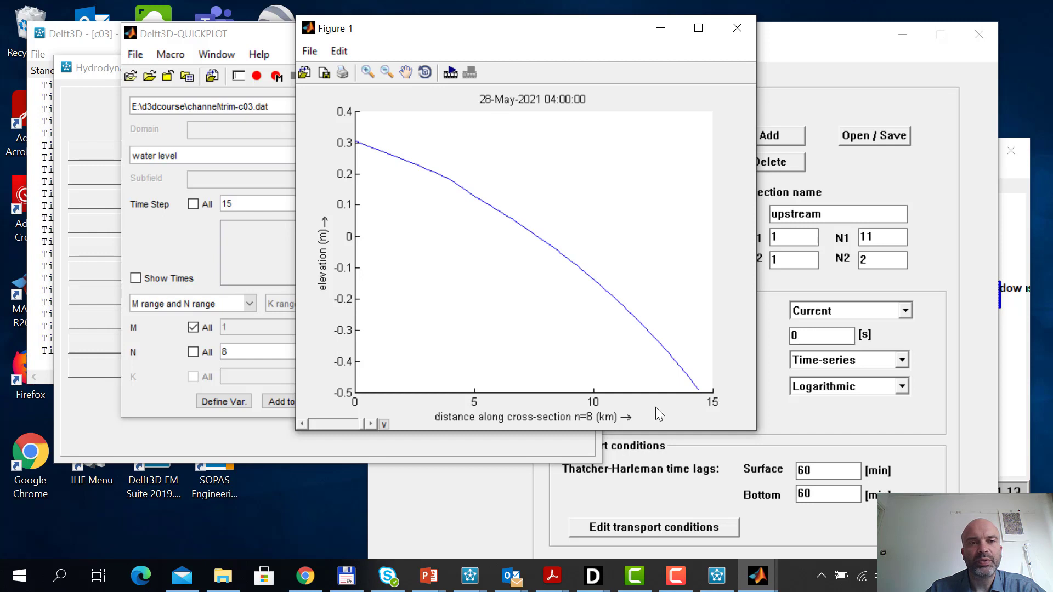
{"action": "left_click", "coordinate": [738, 29]}
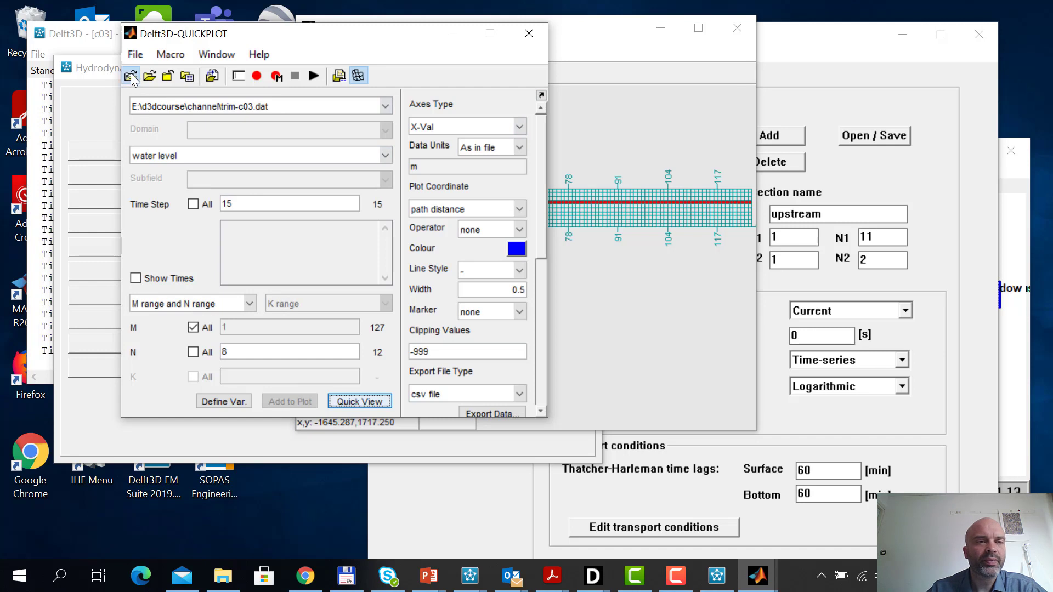
Plot the water level along N = 8 for time step 32, extend its elevation axis to about -1.5 to 1.5 m, and show the first time step
{"action": "left_click", "coordinate": [383, 403]}
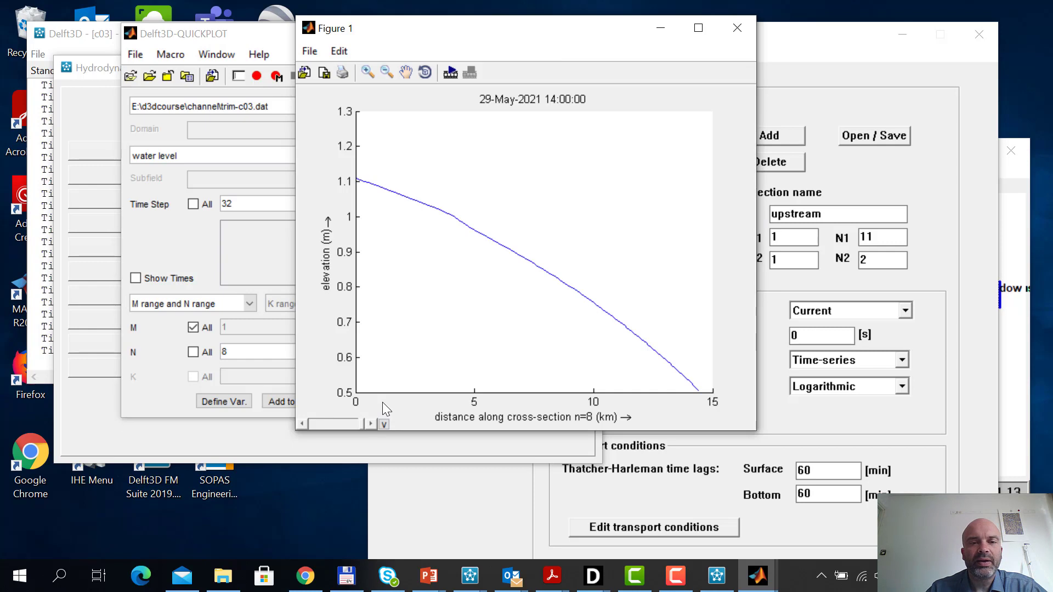
{"action": "left_click", "coordinate": [367, 71]}
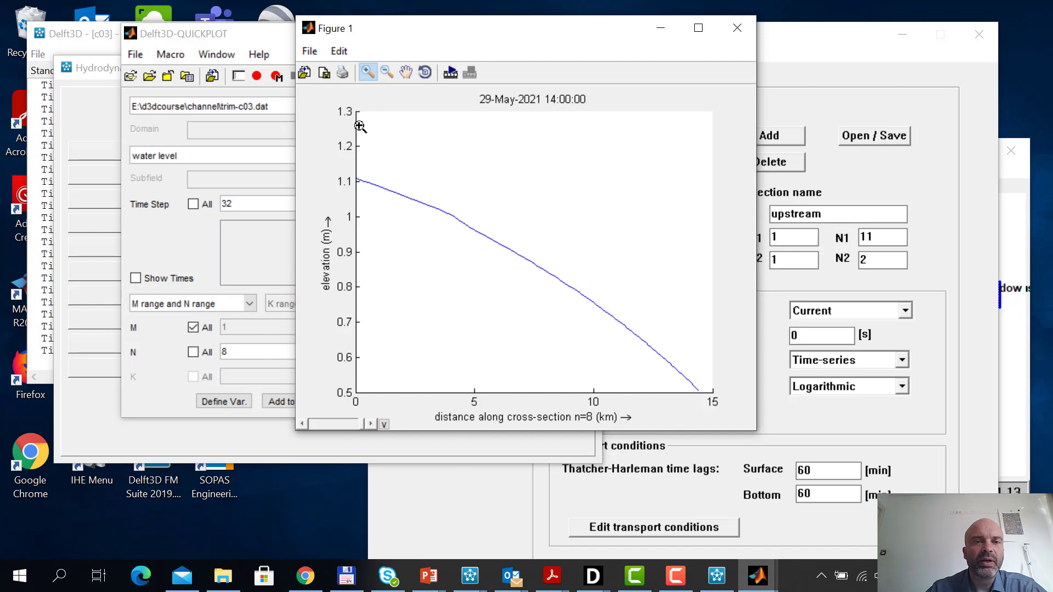
{"action": "left_click_drag", "start_coordinate": [359, 126], "coordinate": [722, 548]}
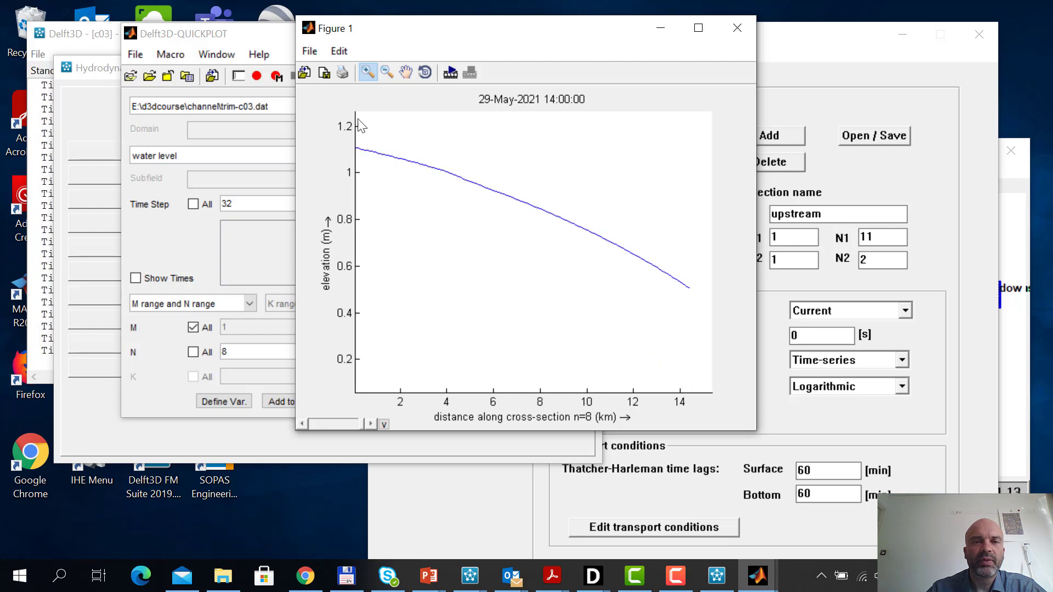
{"action": "left_click_drag", "start_coordinate": [358, 118], "coordinate": [708, 548]}
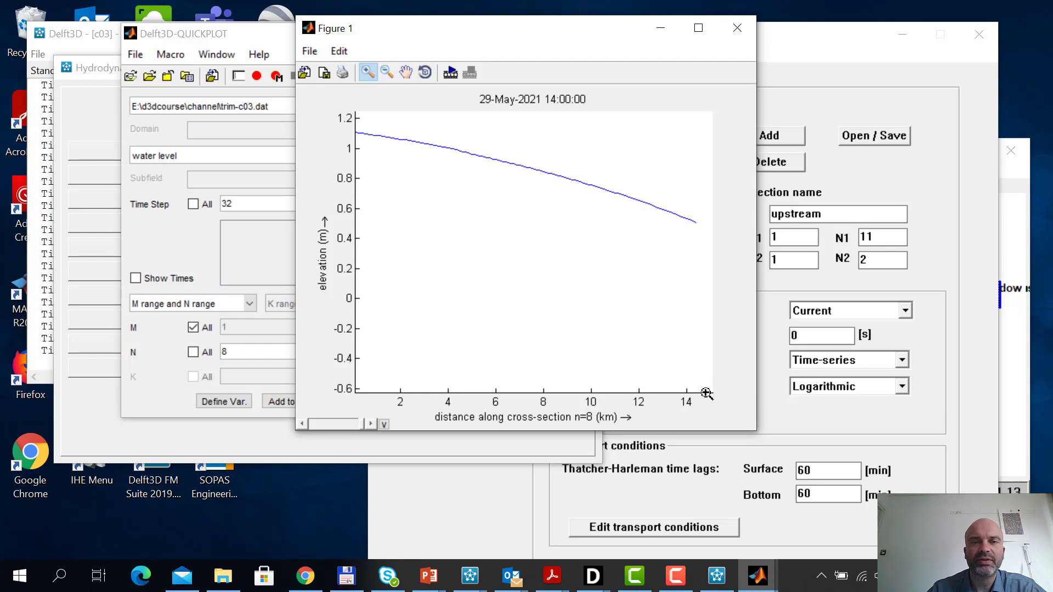
{"action": "left_click_drag", "start_coordinate": [706, 394], "coordinate": [344, 61]}
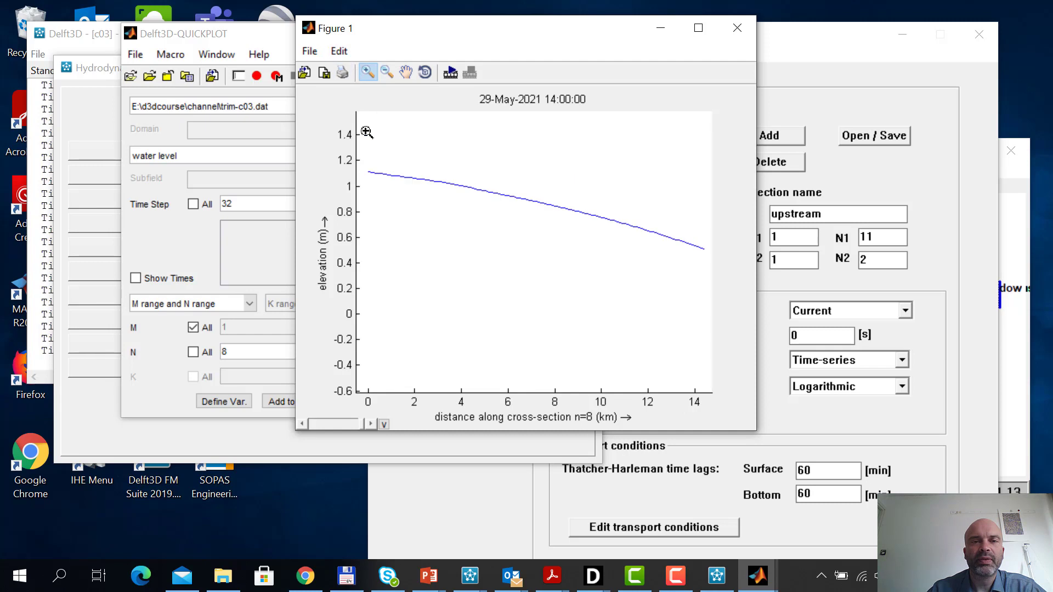
{"action": "left_click_drag", "start_coordinate": [359, 121], "coordinate": [714, 433]}
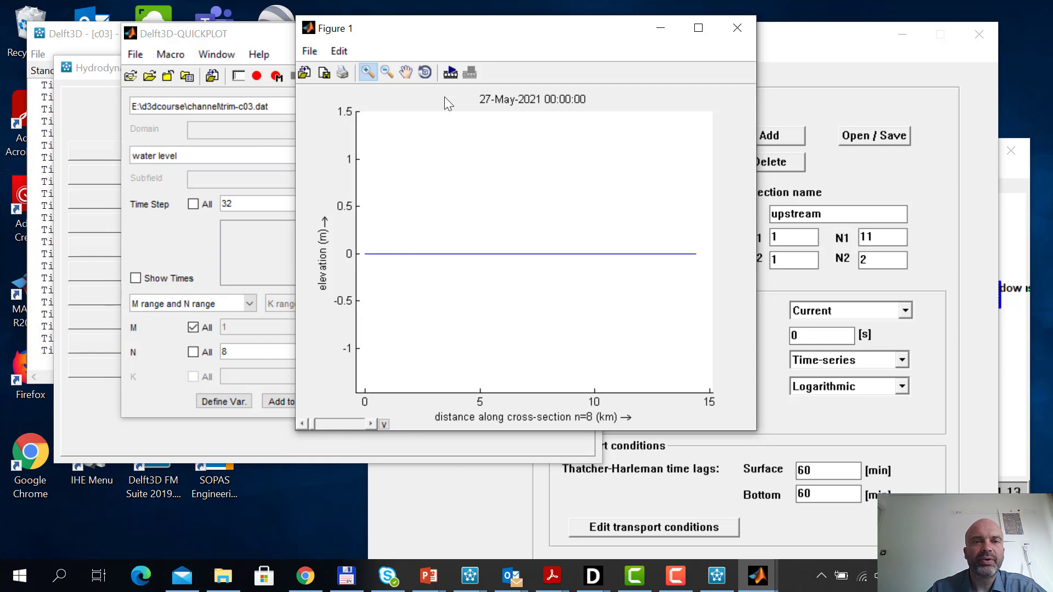
Animate the water level profile over steps 1:32 with no output, and close the figure
{"action": "left_click", "coordinate": [450, 74]}
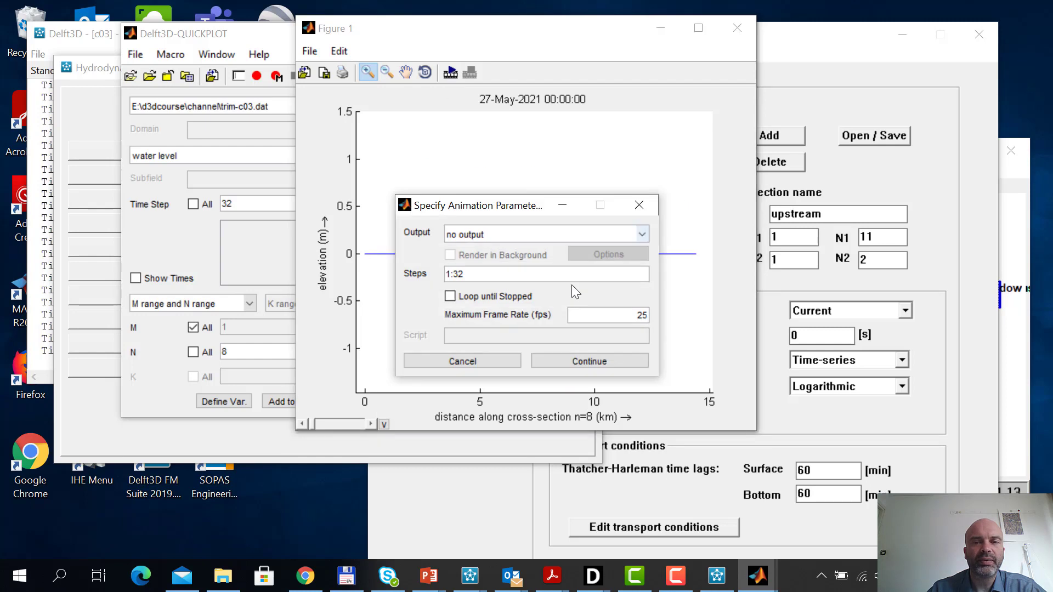
{"action": "left_click", "coordinate": [604, 361]}
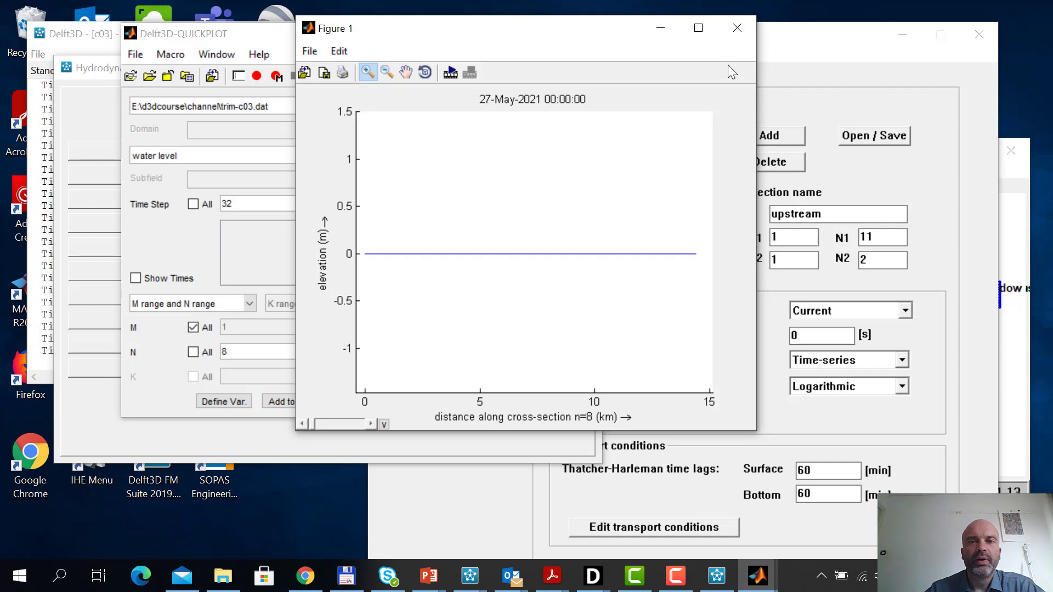
{"action": "left_click", "coordinate": [738, 31]}
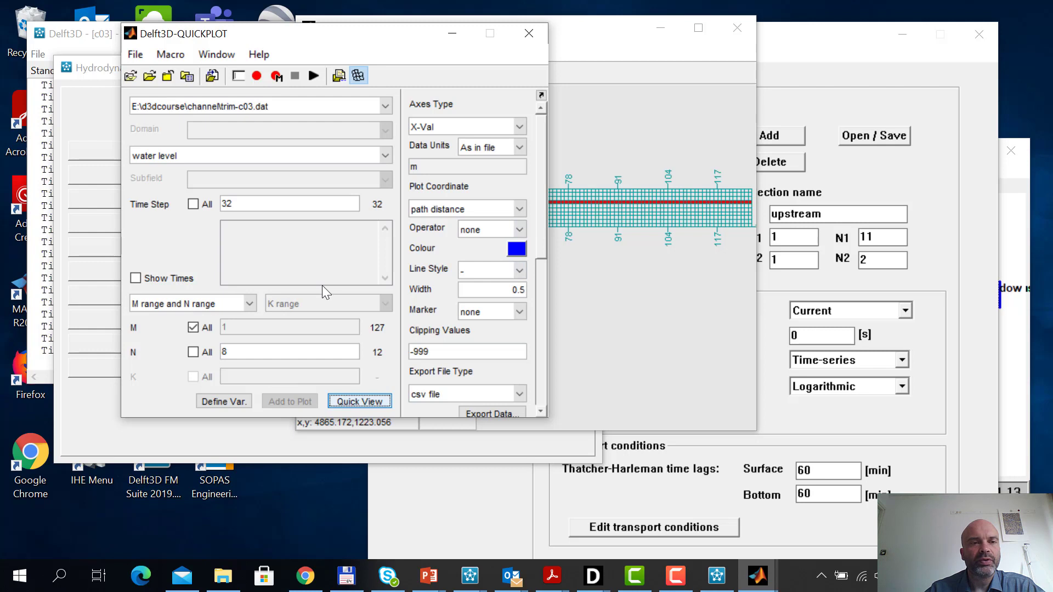
Plot the velocity along N = 8 over all layers at time step 57, with the vectors coloured by magnitude
{"action": "left_click", "coordinate": [388, 154]}
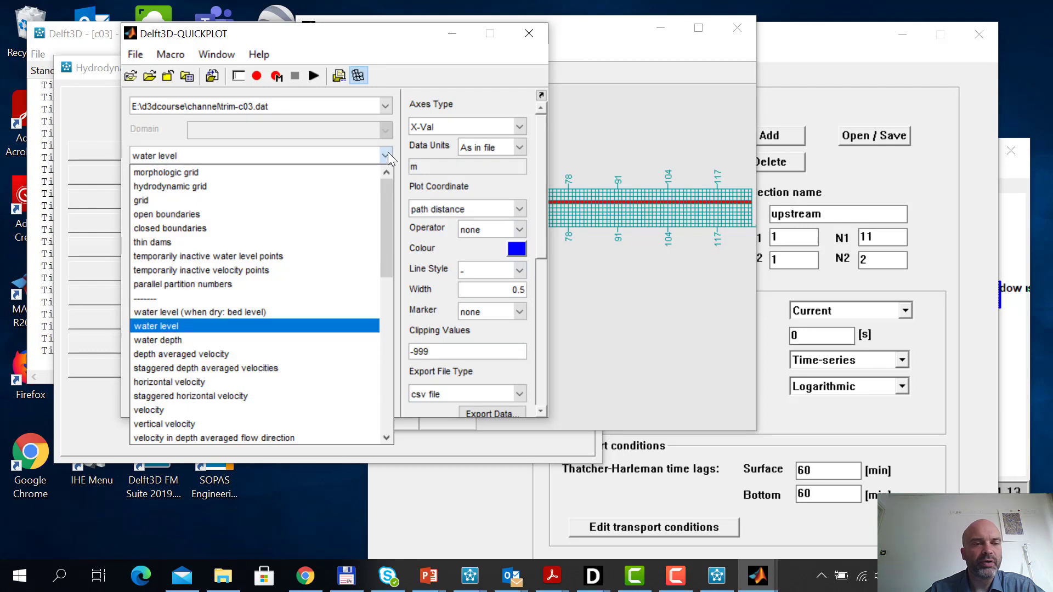
{"action": "scroll", "coordinate": [386, 245], "scroll_direction": "down", "scroll_amount": 3}
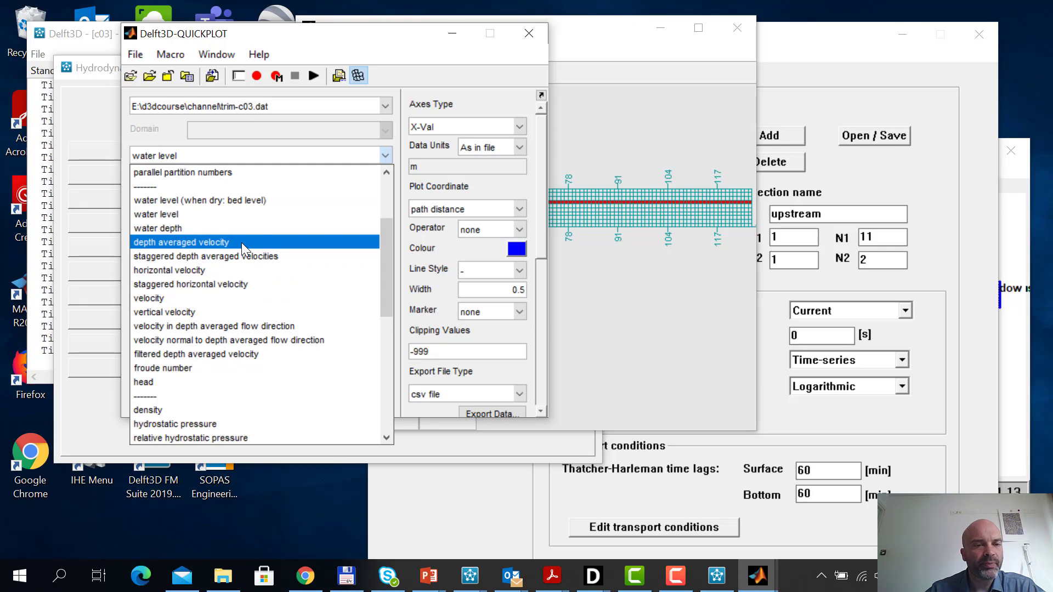
{"action": "left_click", "coordinate": [203, 299]}
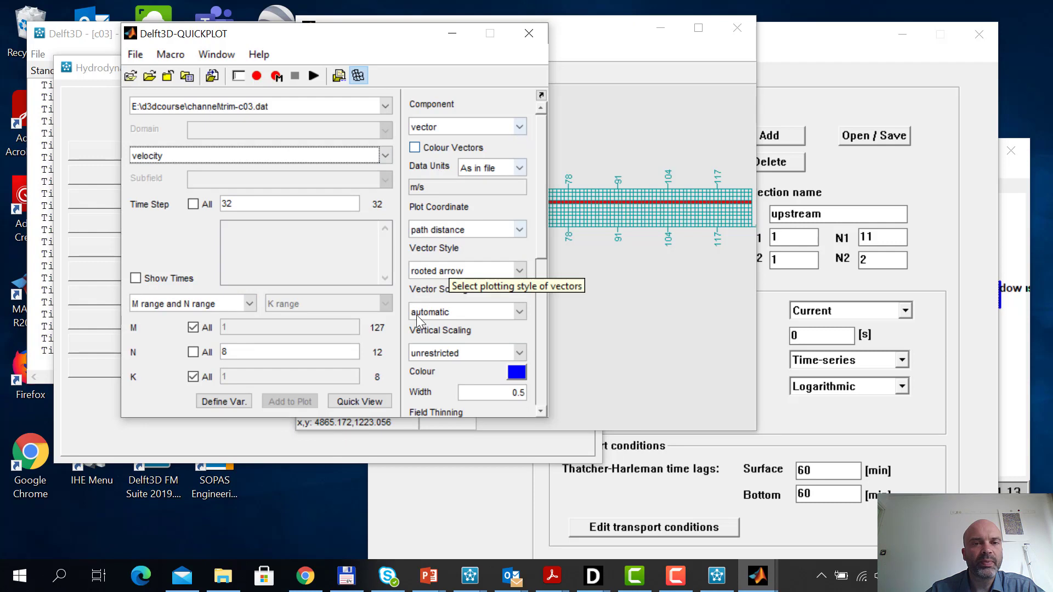
{"action": "left_click", "coordinate": [415, 148]}
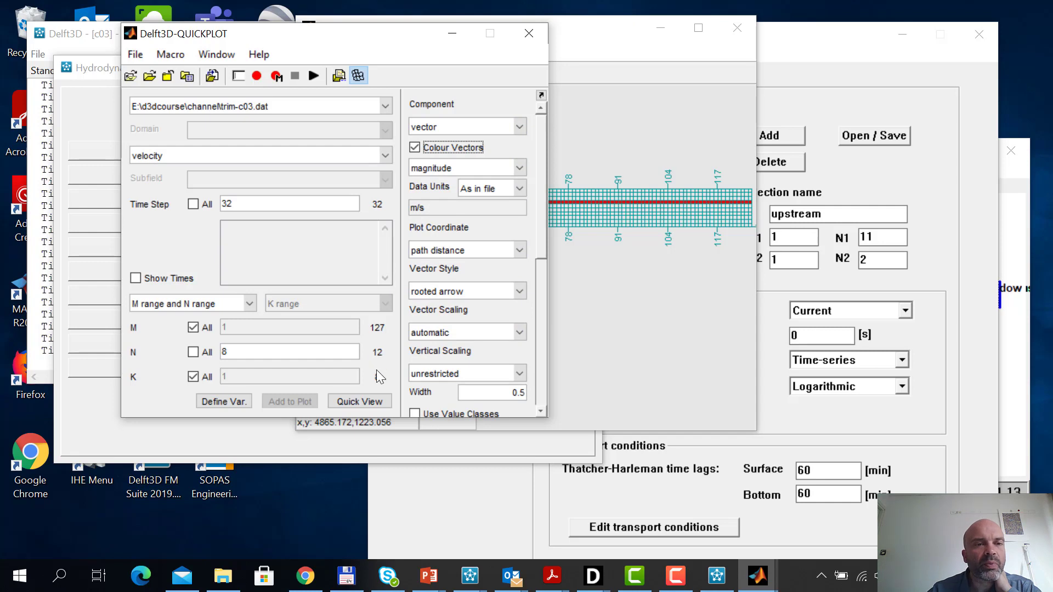
{"action": "left_click", "coordinate": [131, 77]}
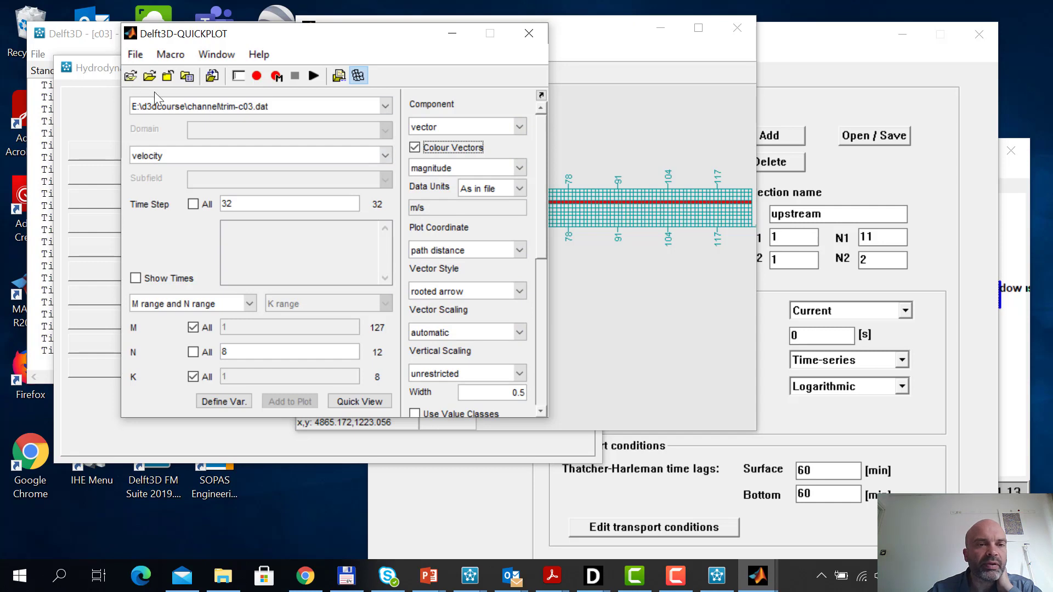
{"action": "left_click", "coordinate": [371, 404]}
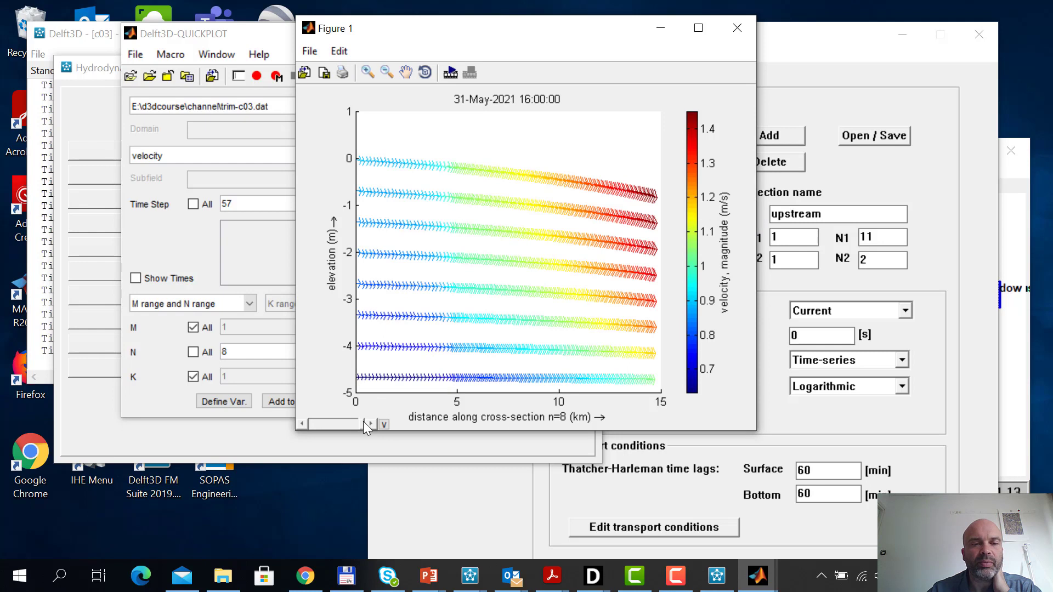
Return the velocity plot to the first time step, extend its elevation axis to about 1 m, and animate steps 1:57 with no output
{"action": "left_click", "coordinate": [305, 426]}
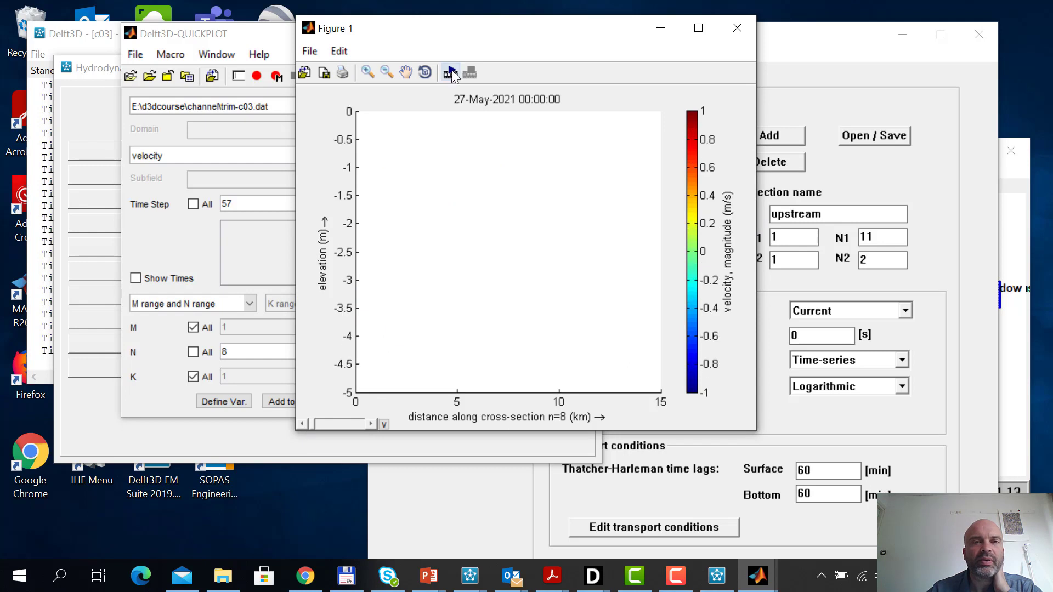
{"action": "left_click", "coordinate": [368, 72]}
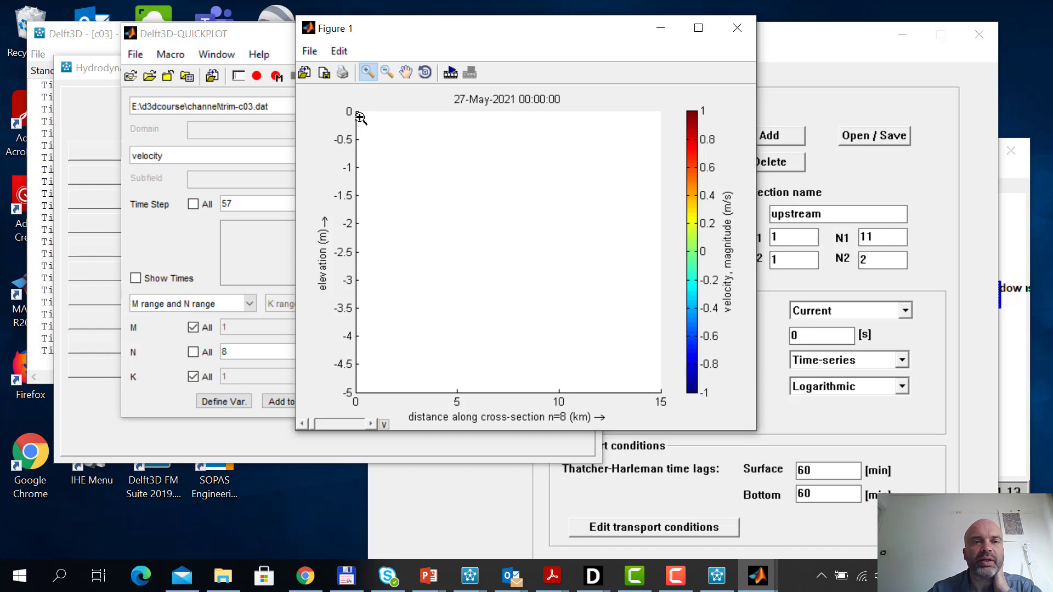
{"action": "left_click_drag", "start_coordinate": [360, 118], "coordinate": [666, 412]}
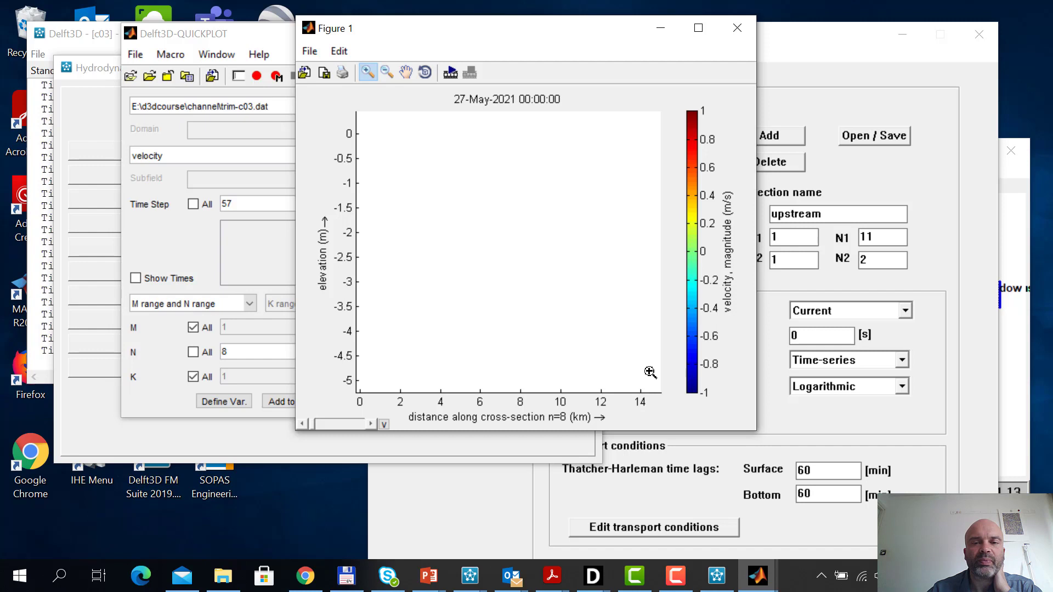
{"action": "left_click_drag", "start_coordinate": [658, 391], "coordinate": [351, 77]}
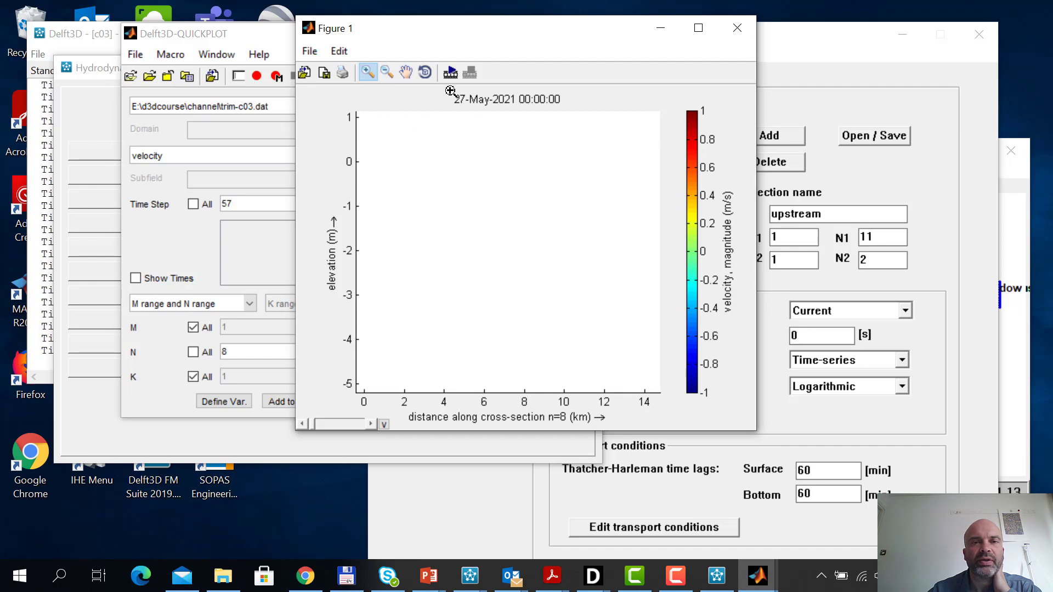
{"action": "left_click", "coordinate": [452, 74]}
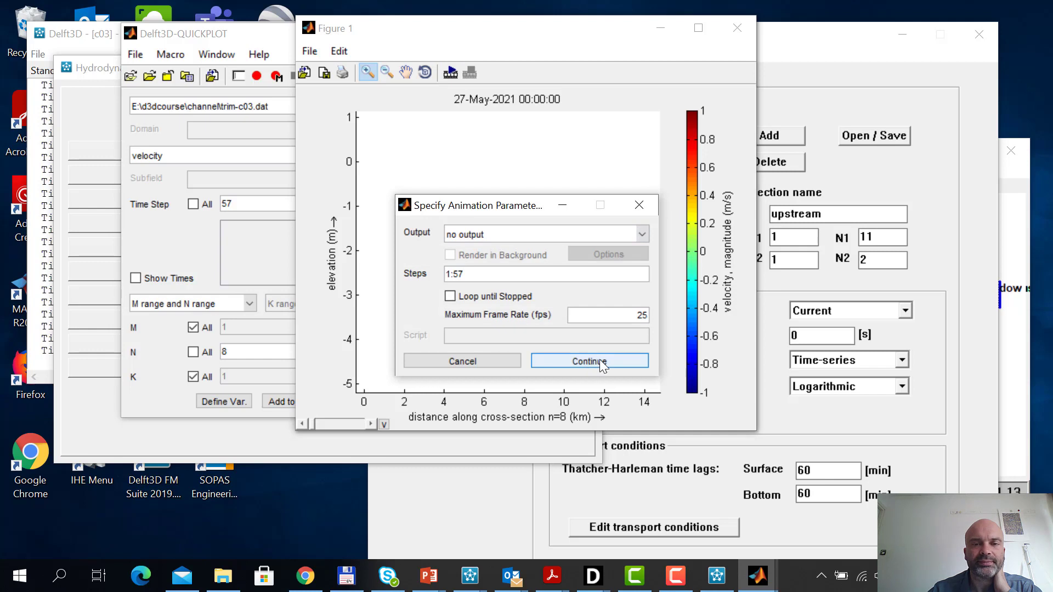
{"action": "left_click", "coordinate": [586, 362]}
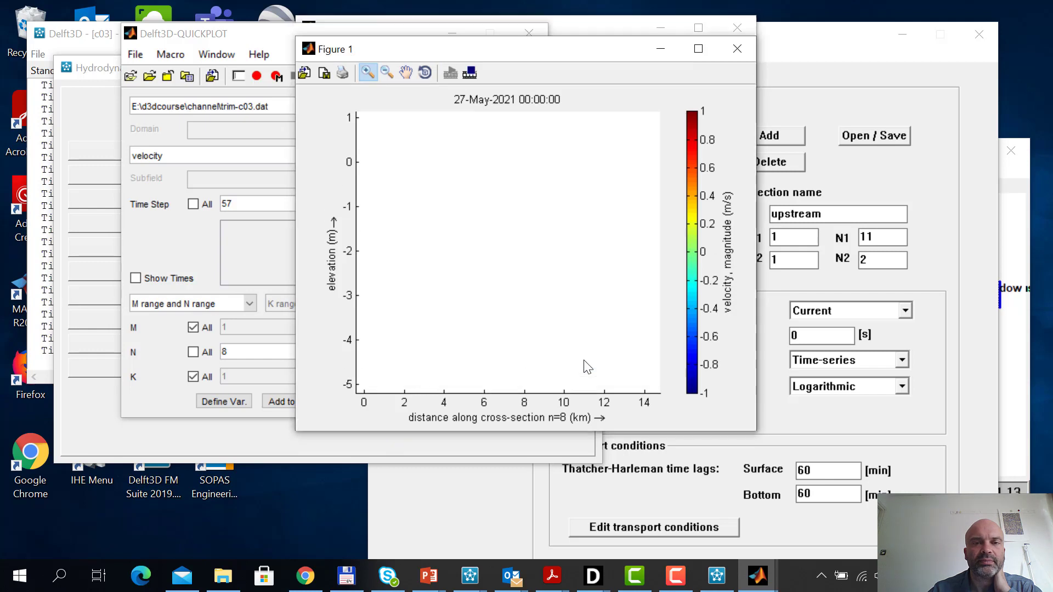
Enlarge and close the velocity figure, and stop the running c03 FLOW computation
{"action": "left_click", "coordinate": [699, 49]}
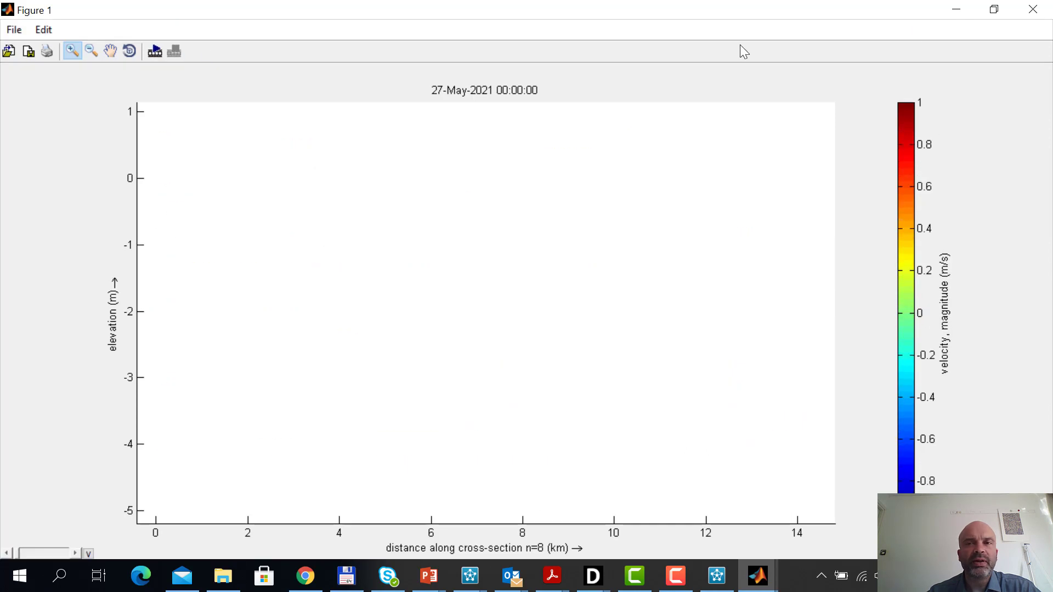
{"action": "left_click", "coordinate": [1035, 10]}
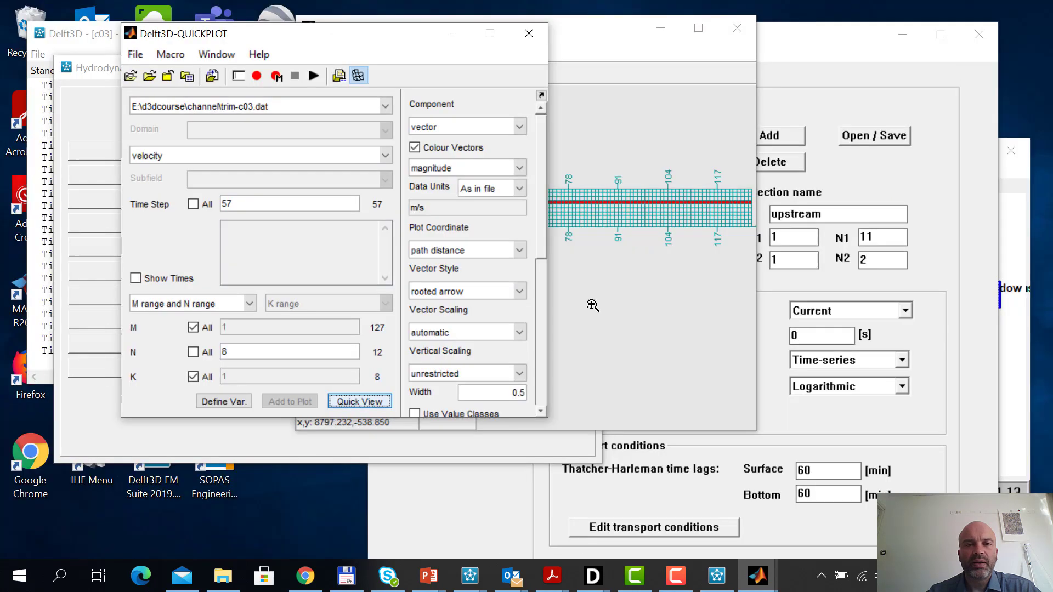
{"action": "left_click", "coordinate": [717, 574]}
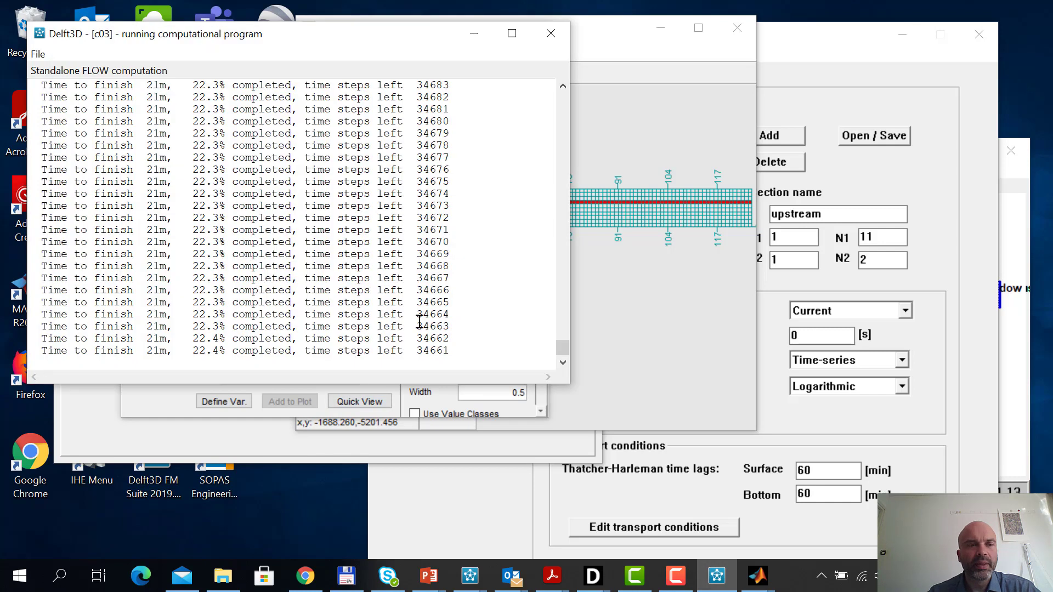
{"action": "left_click", "coordinate": [40, 55]}
{"action": "left_click", "coordinate": [49, 74]}
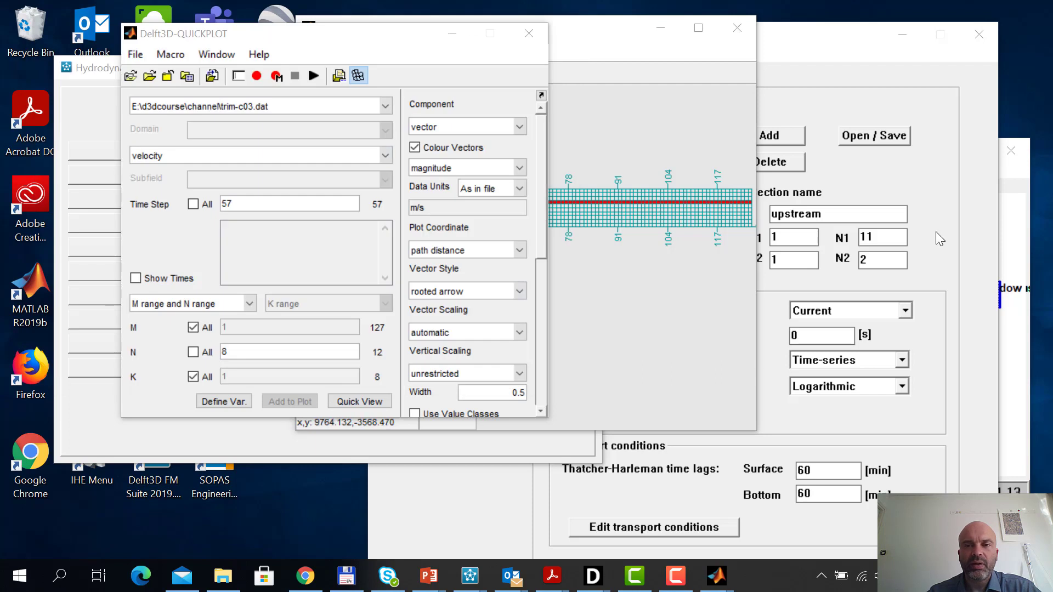
Set the upstream boundary's Begin and End currents to 0.3 m/s at both times, and save the c03 model definition
{"action": "left_click", "coordinate": [930, 198]}
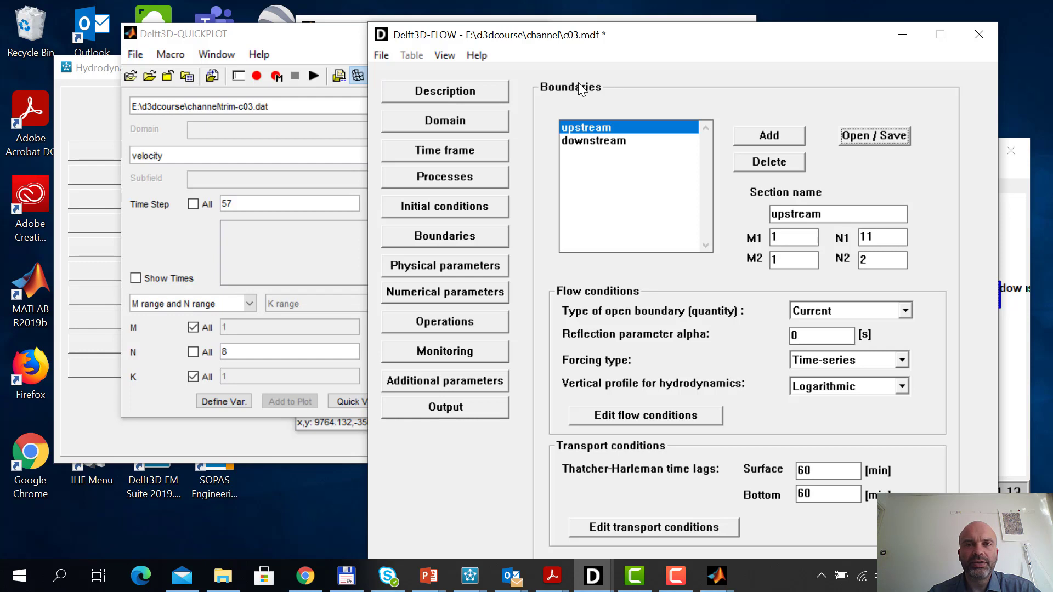
{"action": "left_click", "coordinate": [663, 416]}
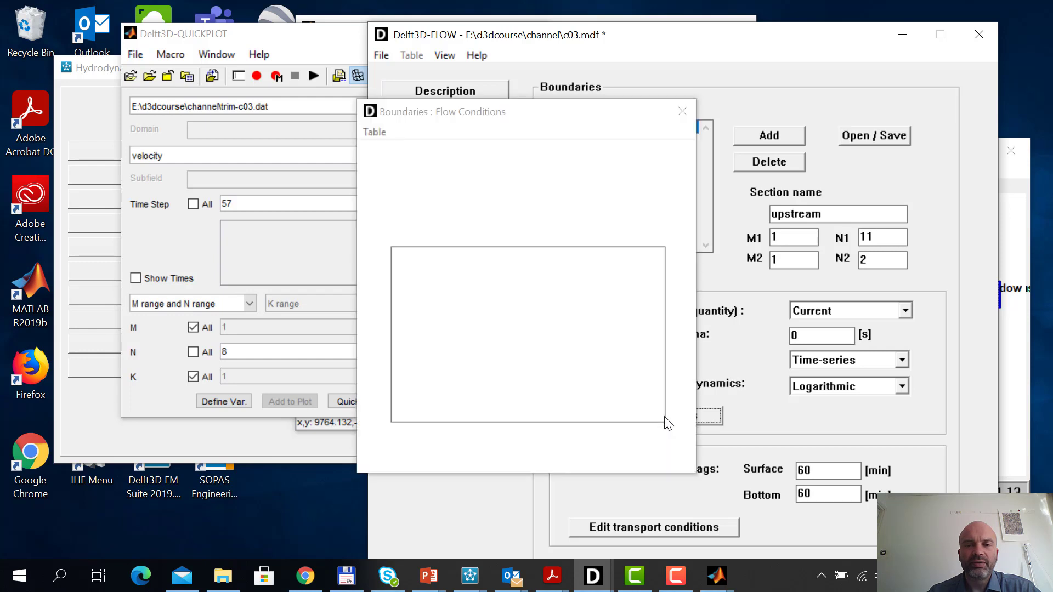
{"action": "left_click_drag", "start_coordinate": [542, 289], "coordinate": [534, 302]}
{"action": "type", "text": "33"}
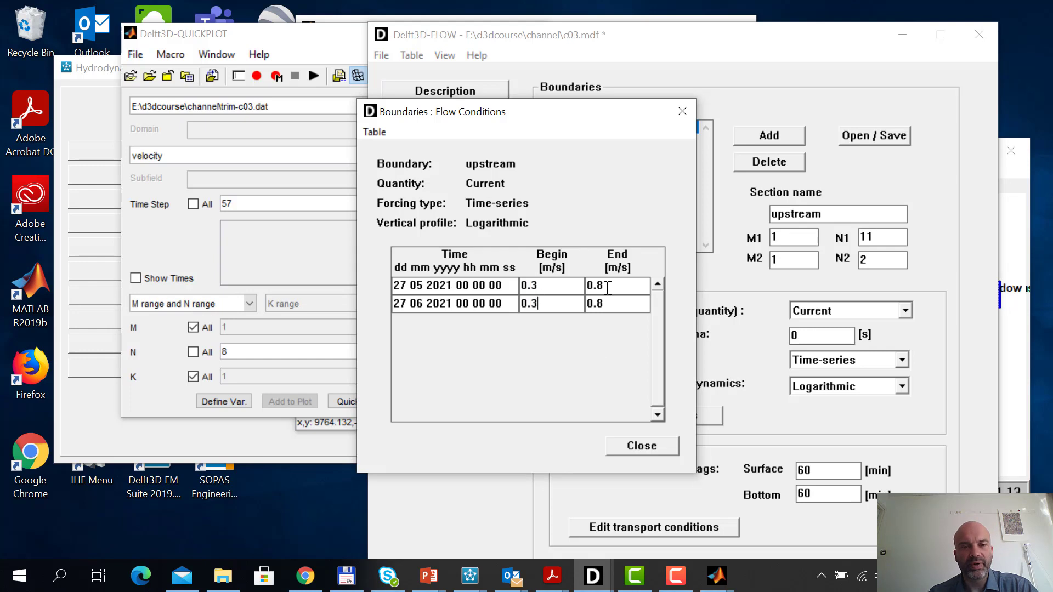
{"action": "left_click_drag", "start_coordinate": [602, 284], "coordinate": [597, 304]}
{"action": "type", "text": "33"}
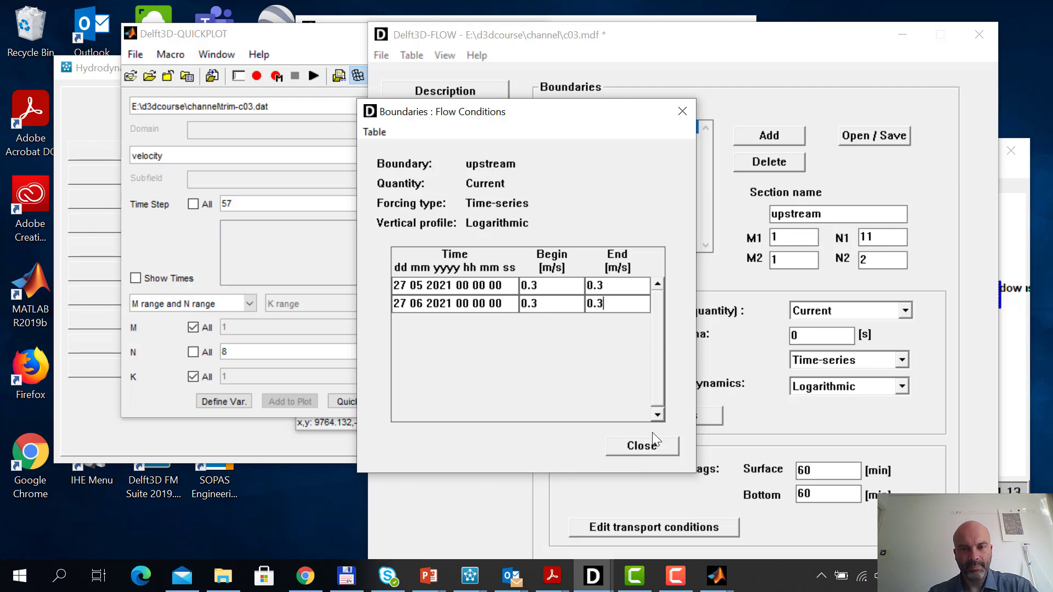
{"action": "left_click", "coordinate": [643, 446]}
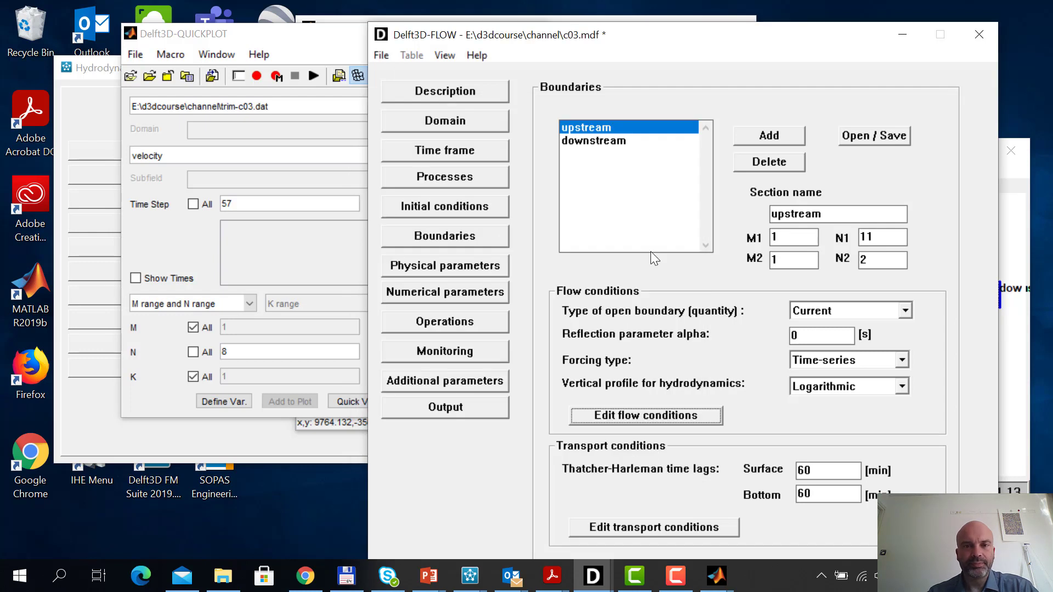
{"action": "left_click", "coordinate": [384, 55]}
{"action": "left_click", "coordinate": [406, 159]}
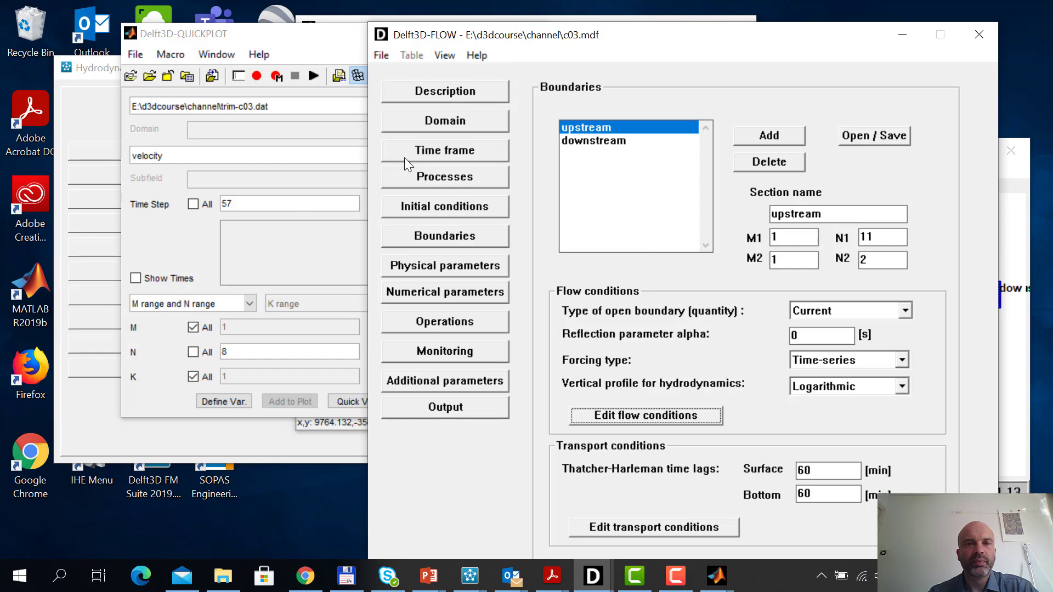
Start the single-domain FLOW simulation for the c03 model
{"action": "left_click", "coordinate": [112, 404]}
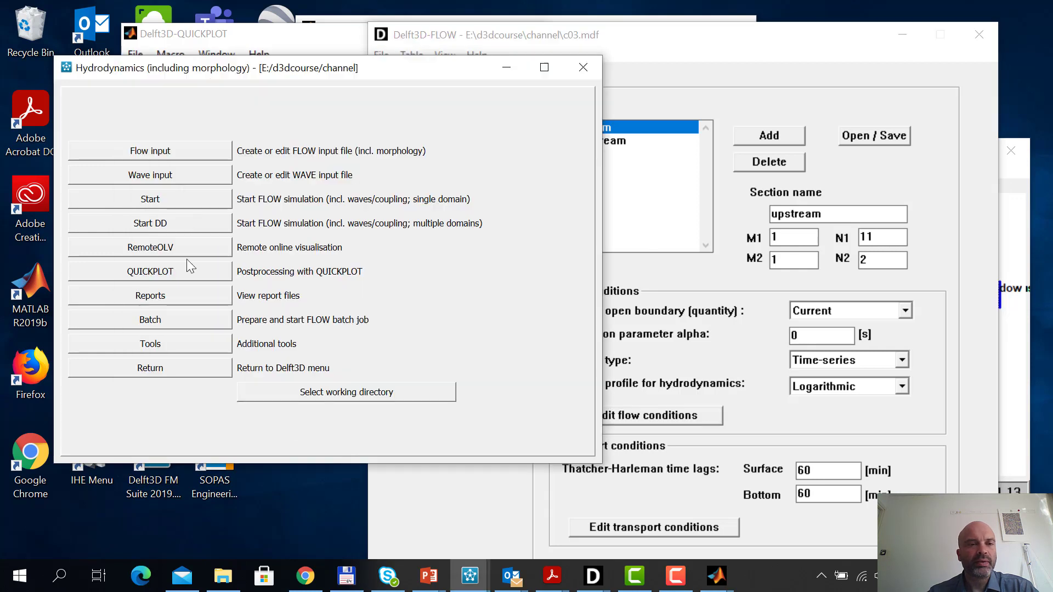
{"action": "left_click", "coordinate": [193, 197]}
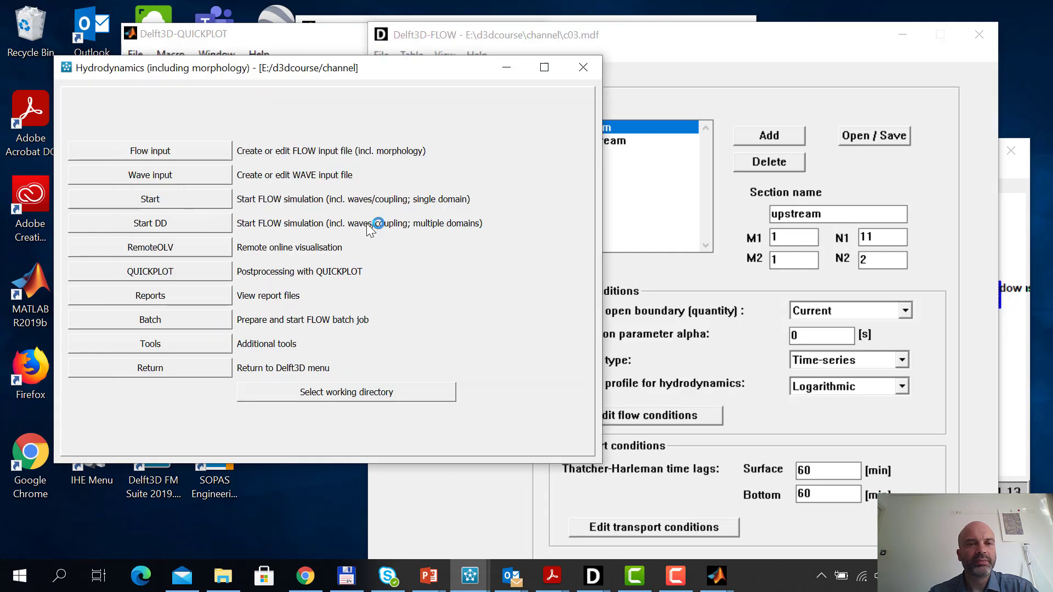
{"action": "left_click", "coordinate": [396, 215]}
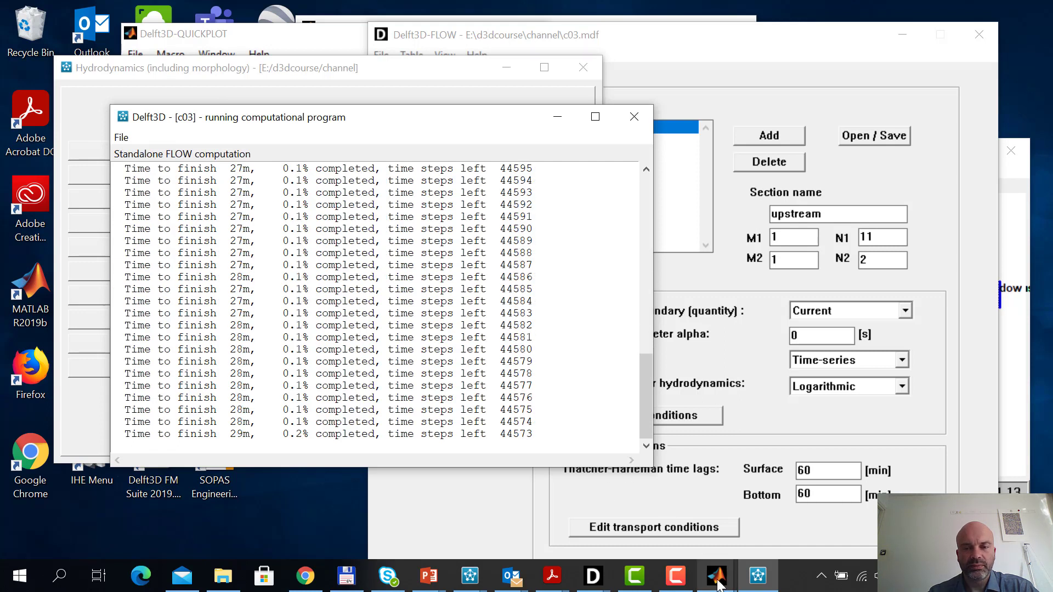
Return to QUICKPLOT, reload trim-c03.dat, view the velocity along N = 8 at time step 5, and close the figure
{"action": "mouse_move", "coordinate": [717, 574]}
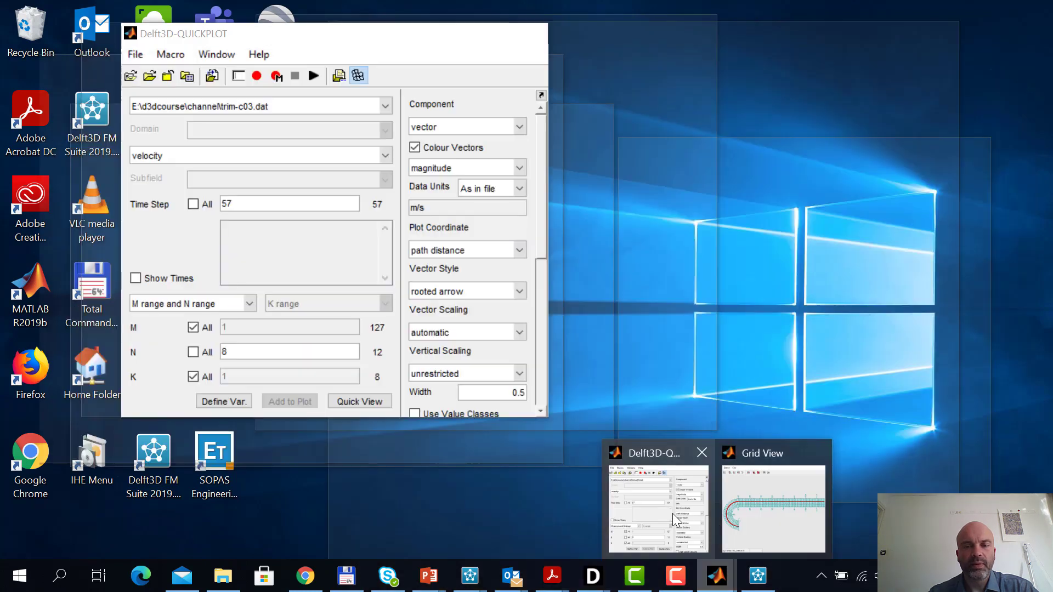
{"action": "left_click", "coordinate": [673, 513]}
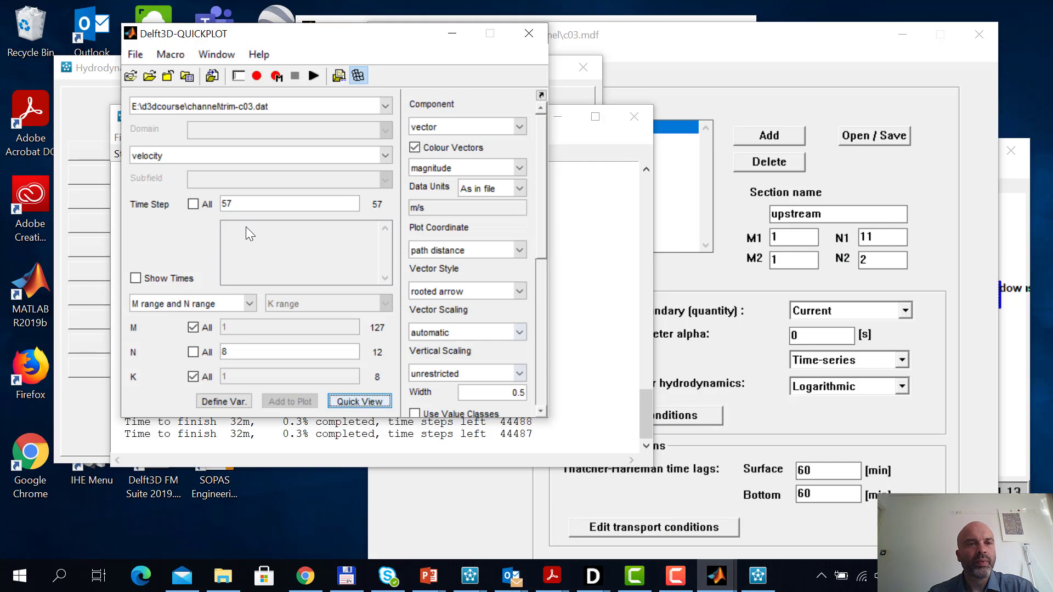
{"action": "left_click", "coordinate": [131, 78]}
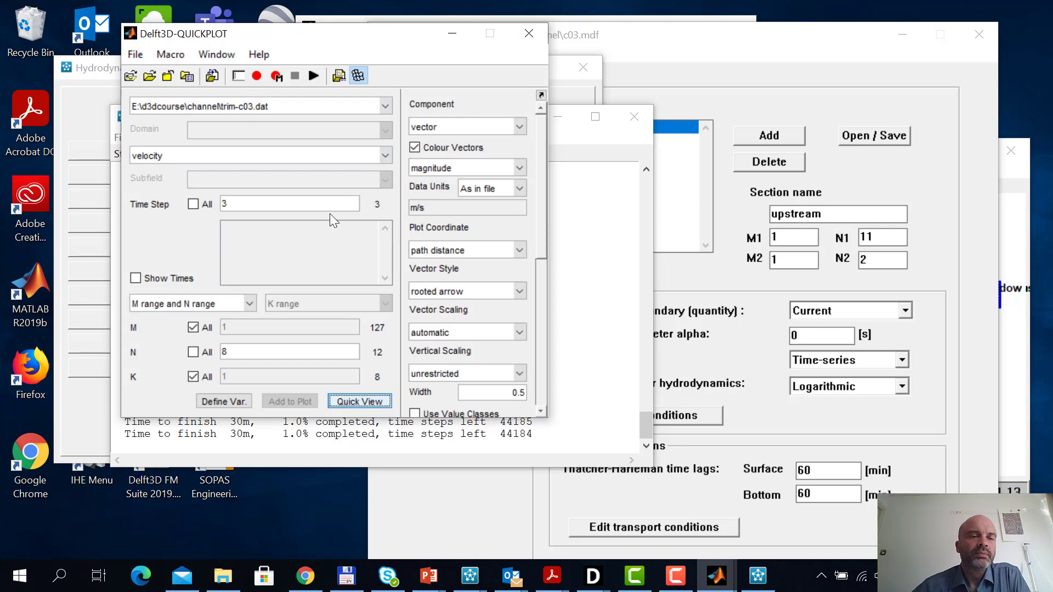
{"action": "left_click", "coordinate": [132, 76]}
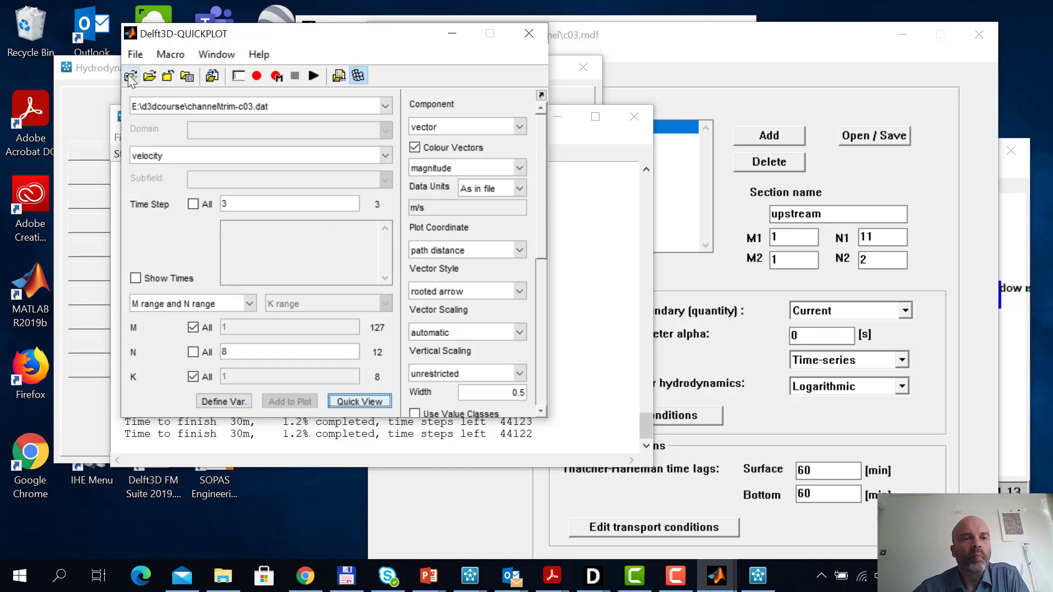
{"action": "left_click", "coordinate": [361, 402]}
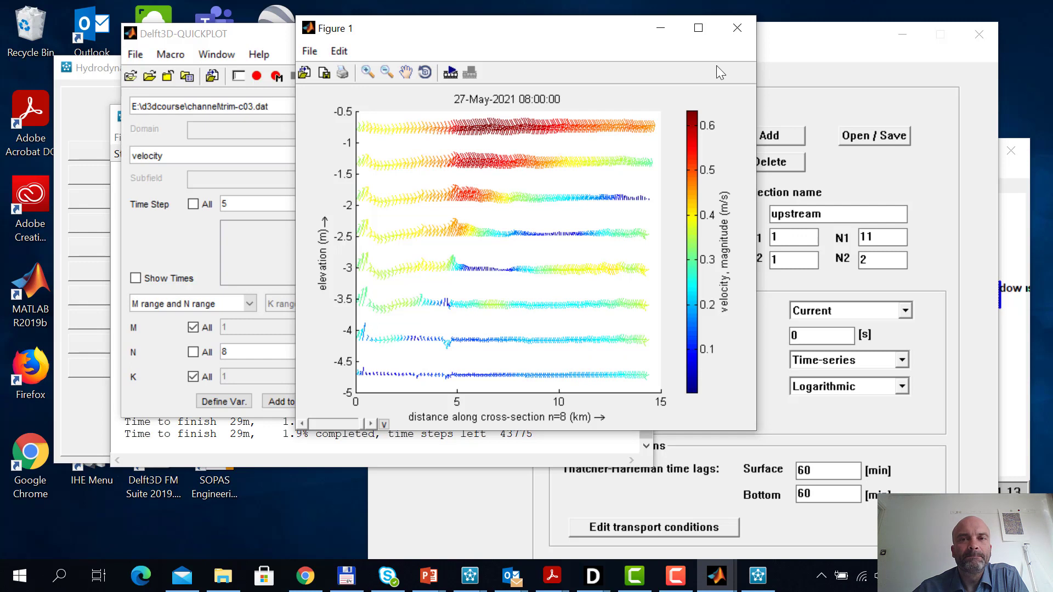
{"action": "left_click", "coordinate": [737, 28]}
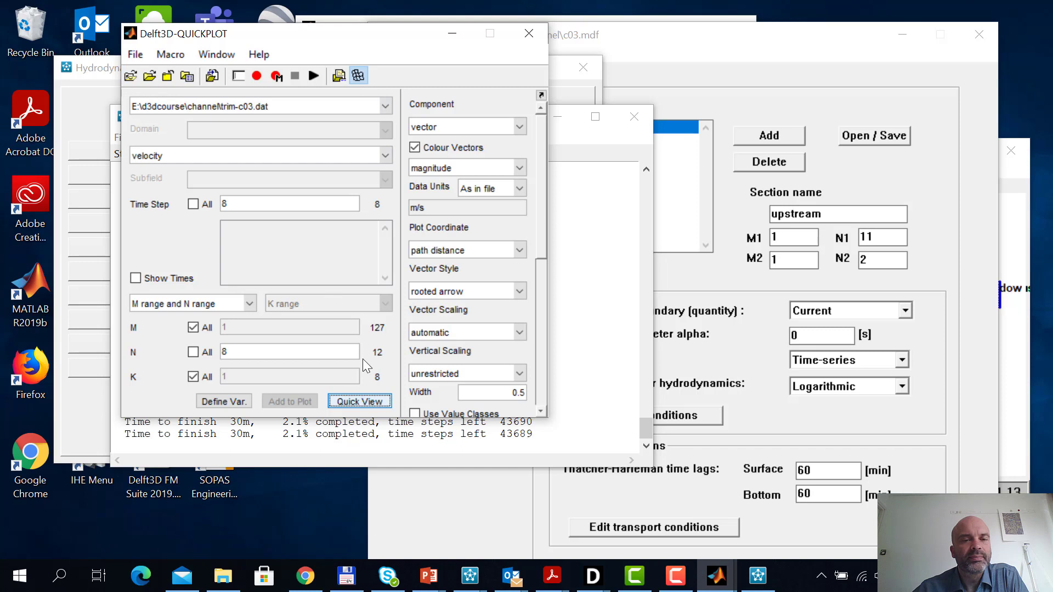
View the velocity along N = 8 at time steps 8 and 25, closing each figure
{"action": "left_click", "coordinate": [377, 400]}
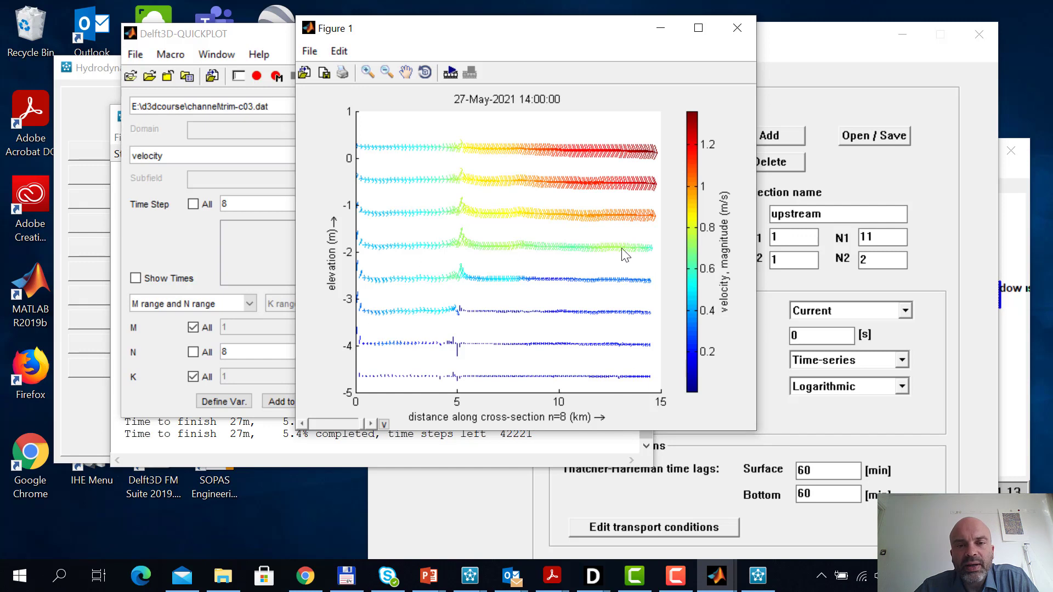
{"action": "left_click", "coordinate": [738, 28]}
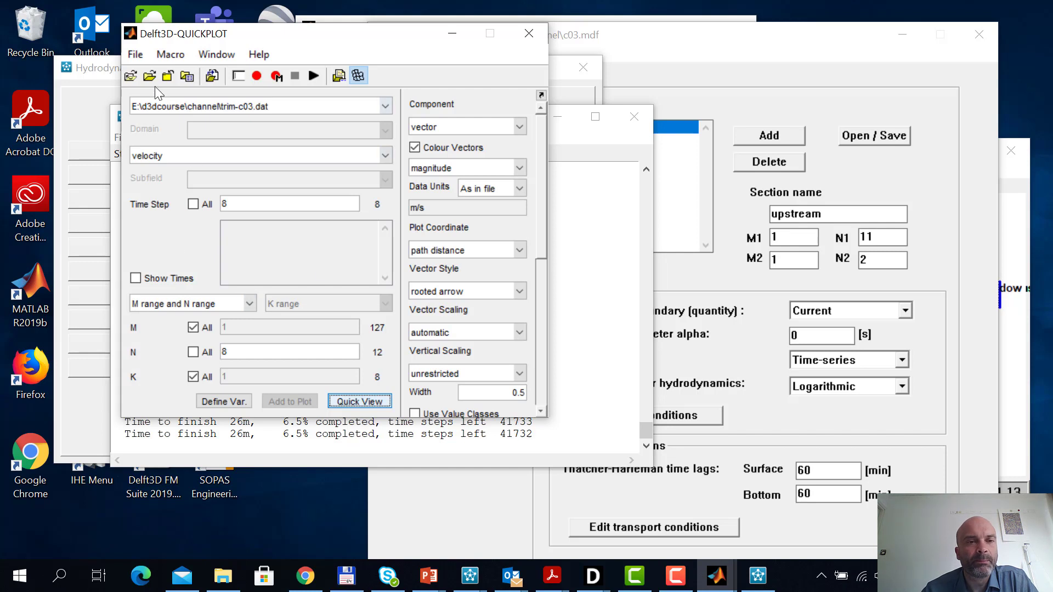
{"action": "left_click", "coordinate": [368, 401]}
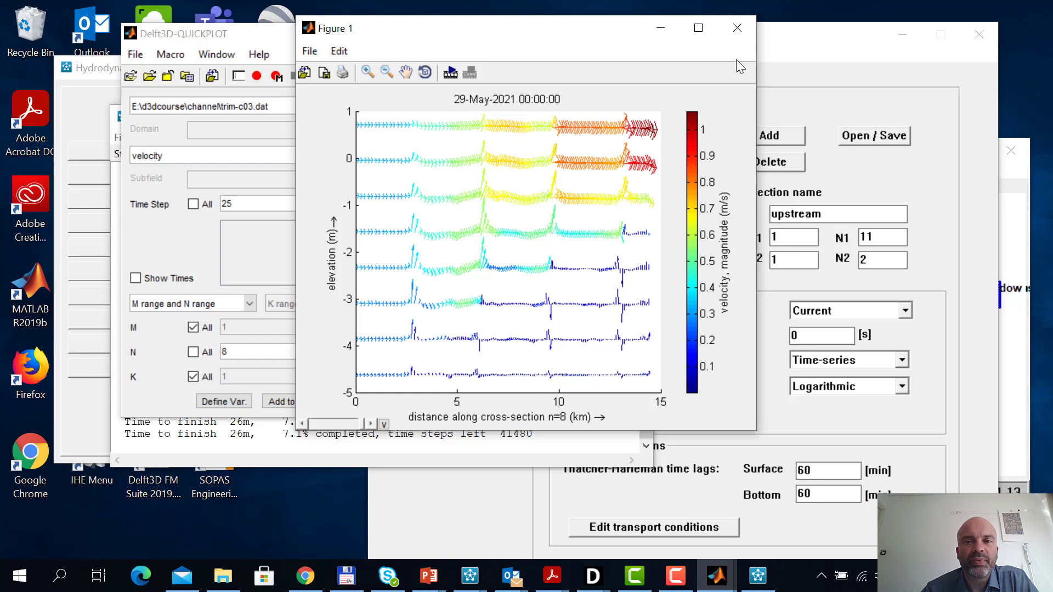
{"action": "left_click", "coordinate": [738, 28]}
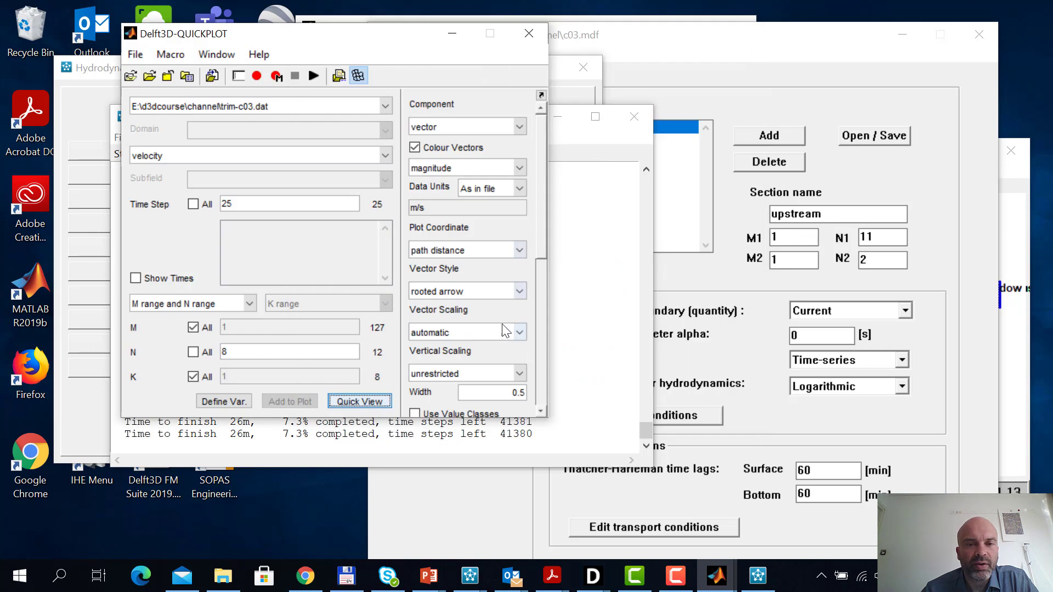
Switch the velocity colour limits to manual from 0 to 1, with the vector scaling on automatic
{"action": "left_click", "coordinate": [518, 332]}
{"action": "left_click", "coordinate": [494, 376]}
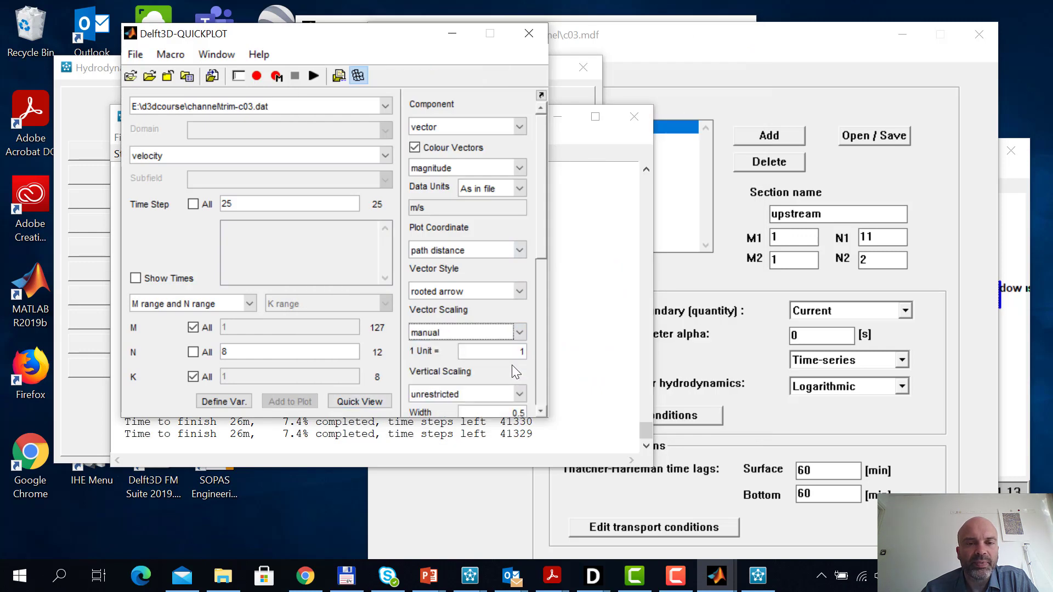
{"action": "left_click", "coordinate": [542, 268]}
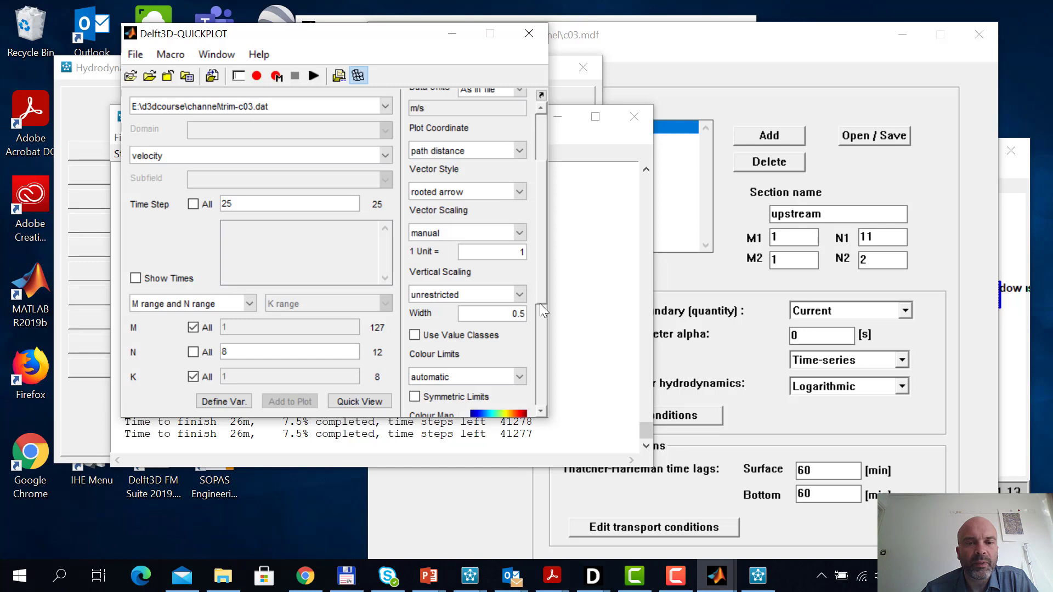
{"action": "left_click", "coordinate": [519, 377]}
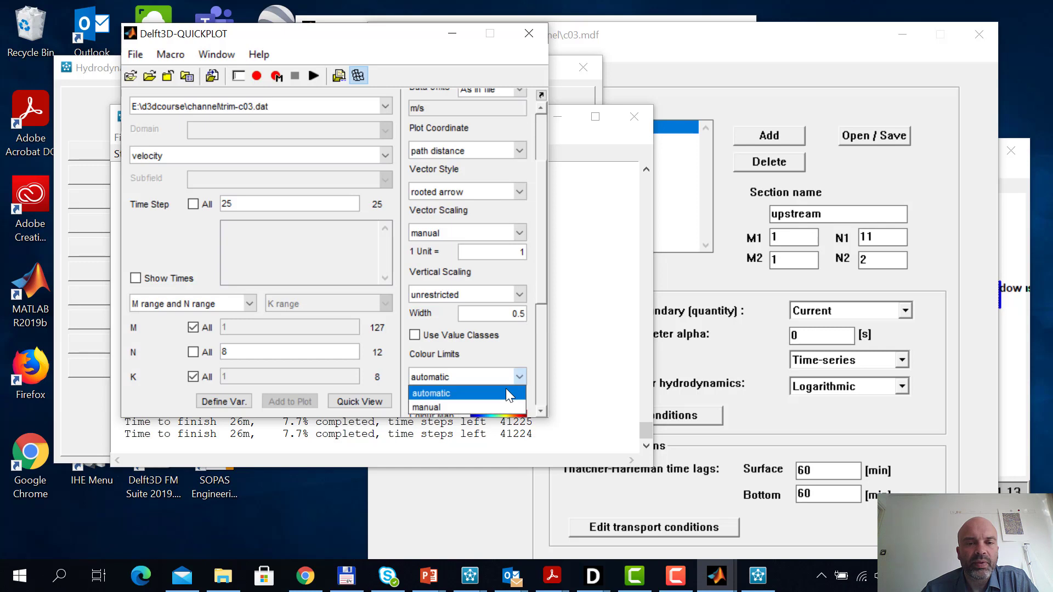
{"action": "left_click", "coordinate": [493, 406]}
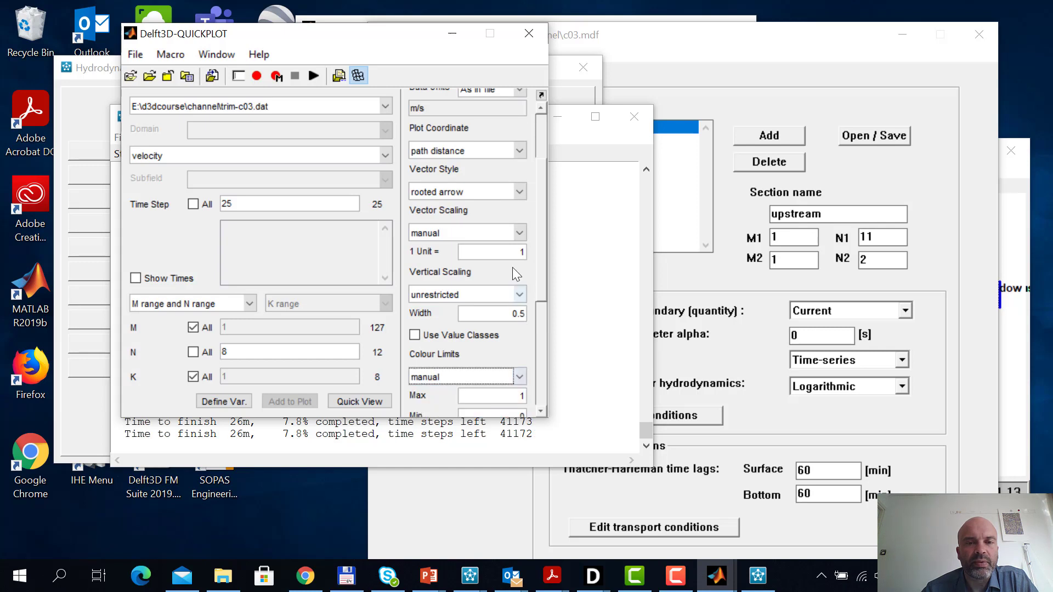
{"action": "left_click", "coordinate": [519, 232]}
{"action": "left_click", "coordinate": [495, 248]}
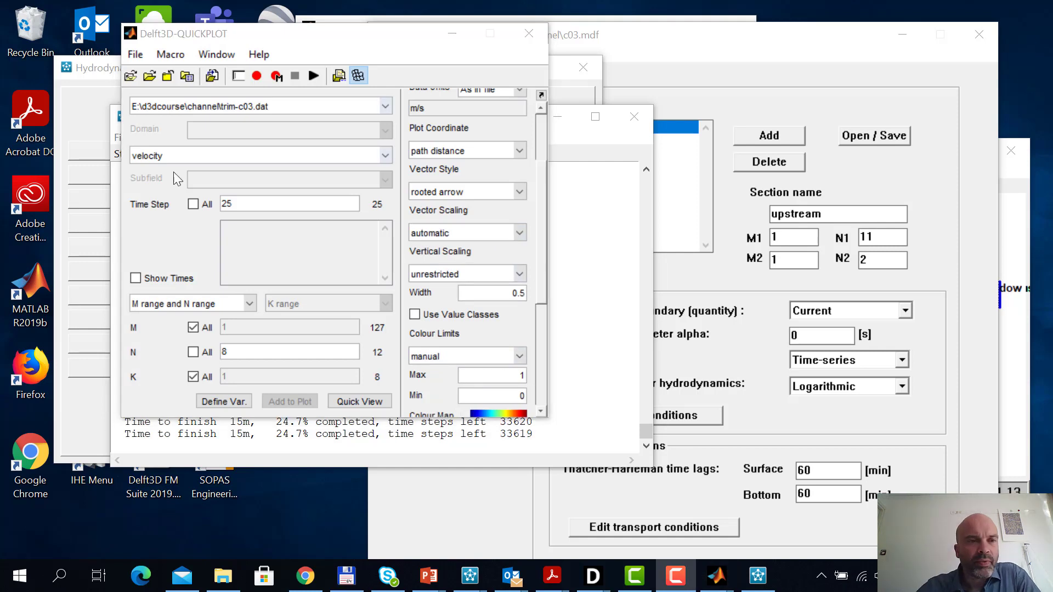
Reload the c03 results and plot the velocity along N = 8 over all layers at time step 93
{"action": "left_click", "coordinate": [131, 81]}
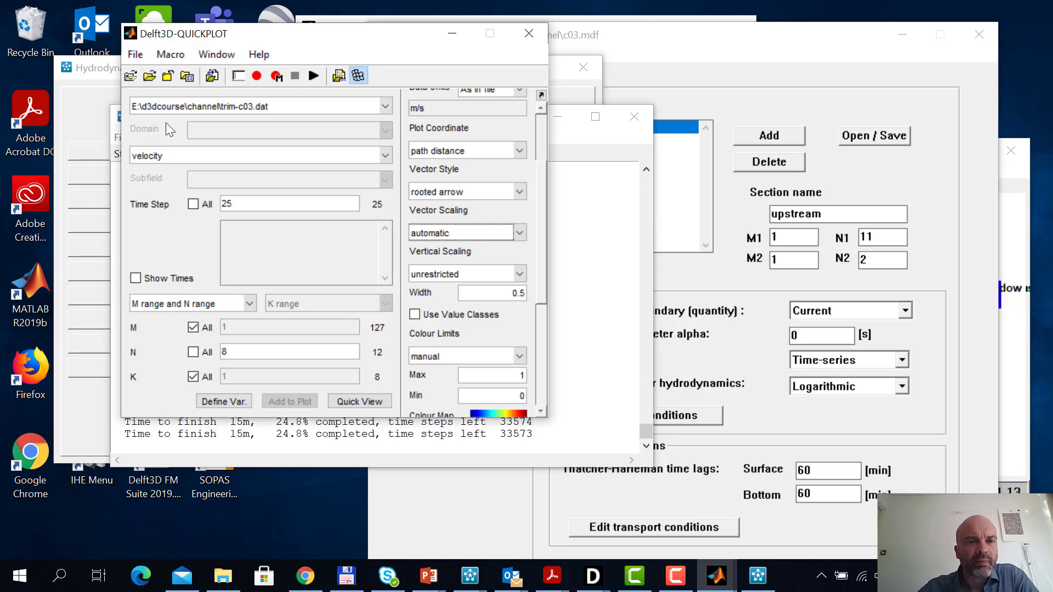
{"action": "left_click", "coordinate": [366, 403]}
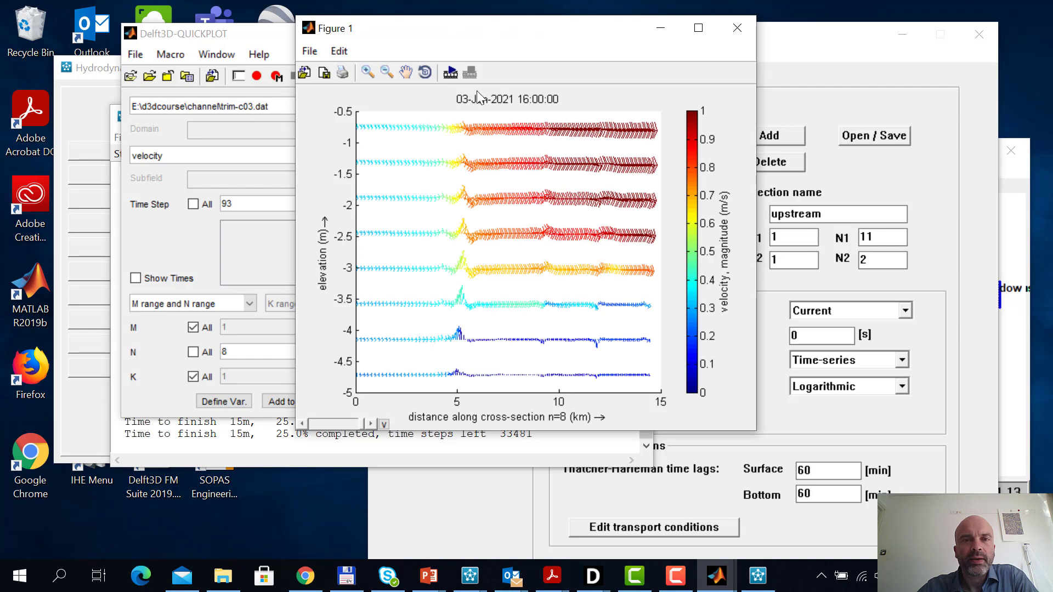
{"action": "left_click", "coordinate": [737, 28]}
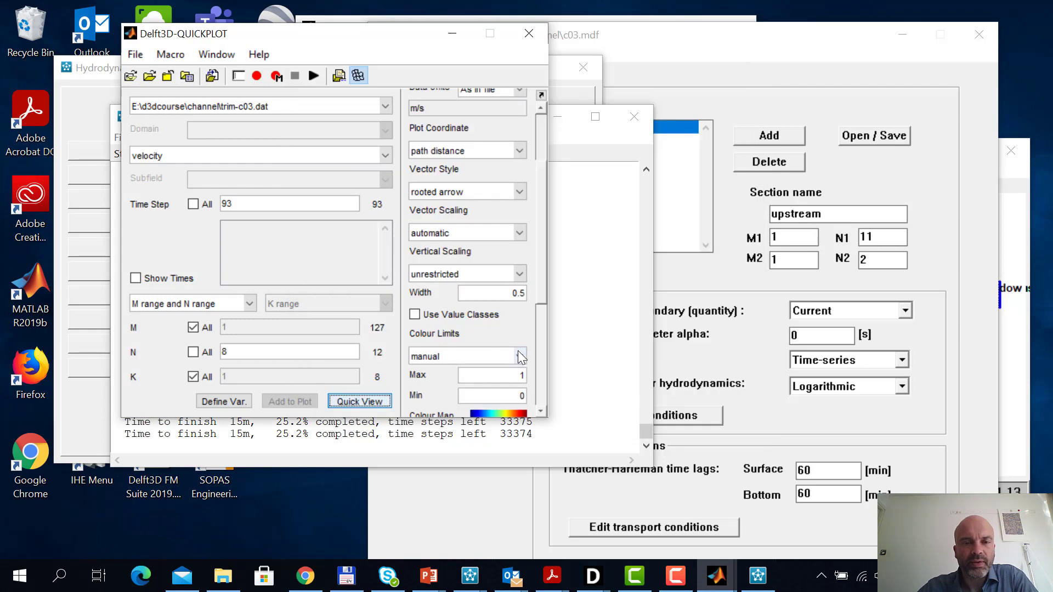
{"action": "left_click", "coordinate": [374, 405]}
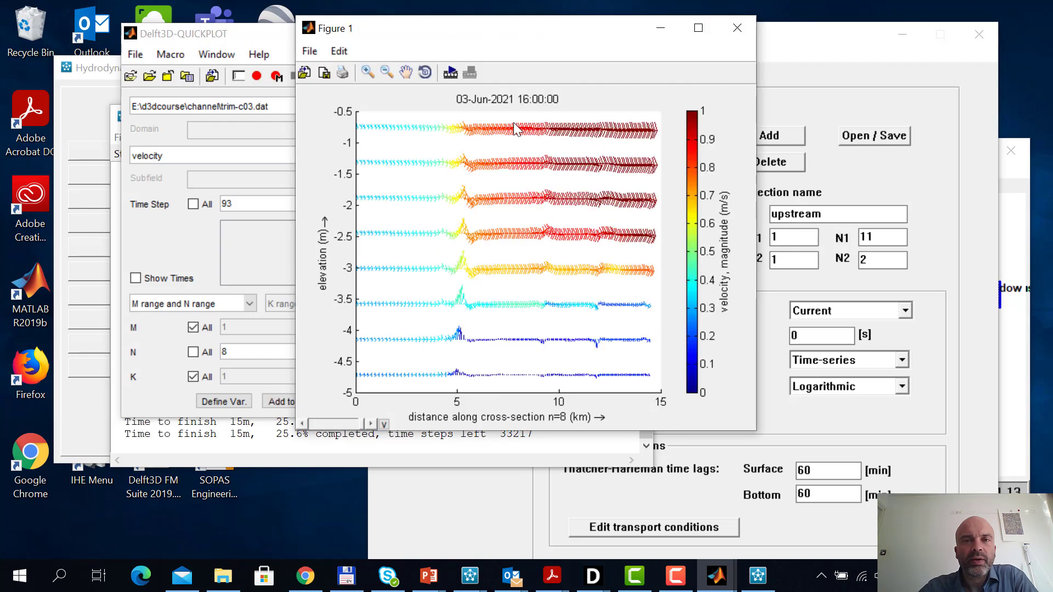
Enlarge the velocity figure and animate it over steps 1:93 with no output
{"action": "left_click", "coordinate": [698, 28]}
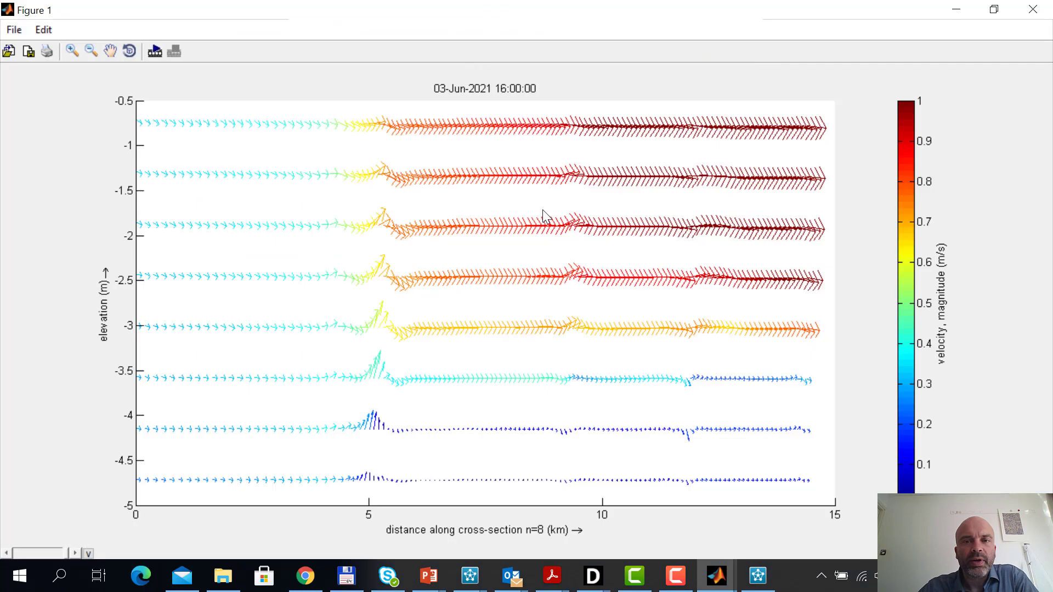
{"action": "left_click", "coordinate": [155, 51]}
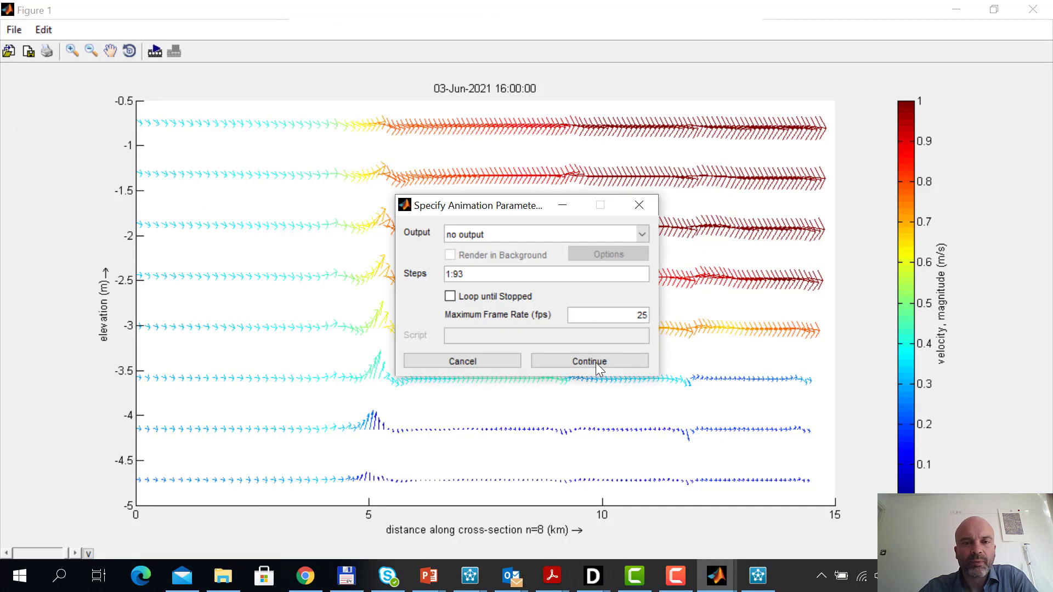
{"action": "left_click", "coordinate": [596, 364]}
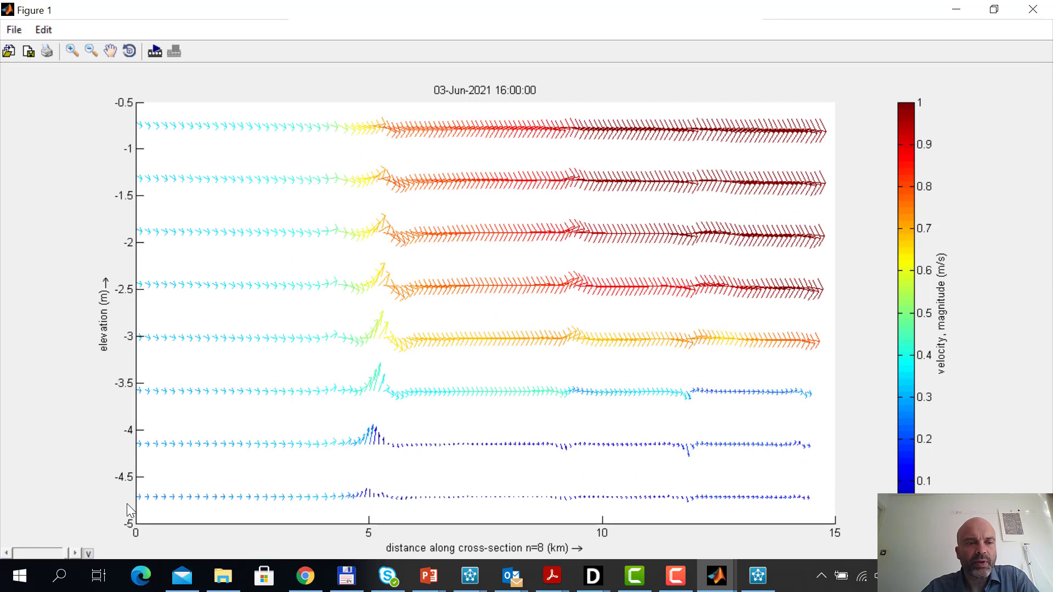
Step the velocity figure from 02-Jun-2021 22:00 to 03-Jun-2021 08:00, return to 06:00, and close the figure
{"action": "left_click", "coordinate": [61, 551]}
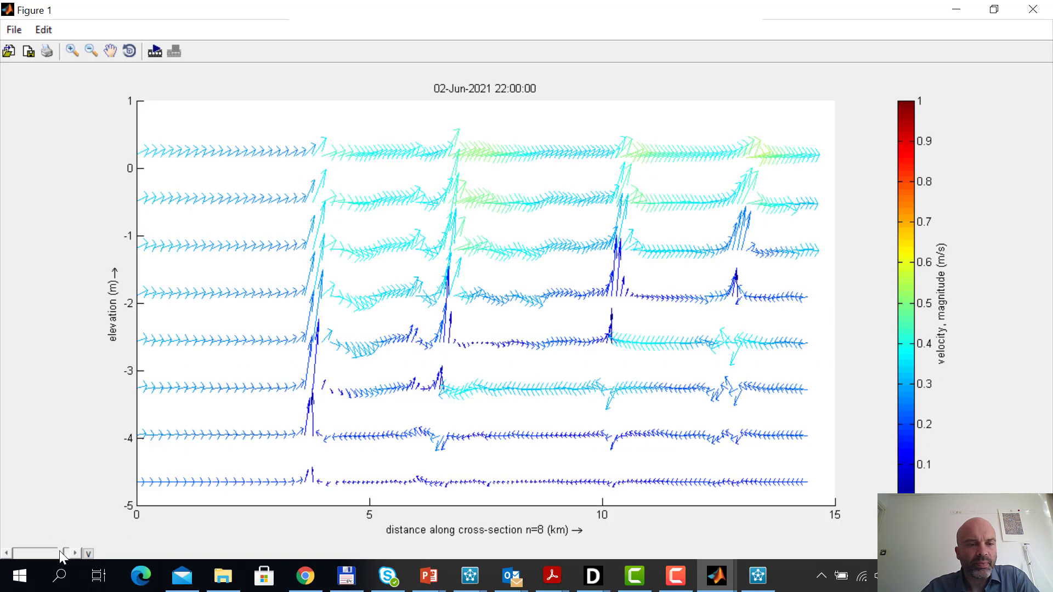
{"action": "left_click", "coordinate": [75, 550]}
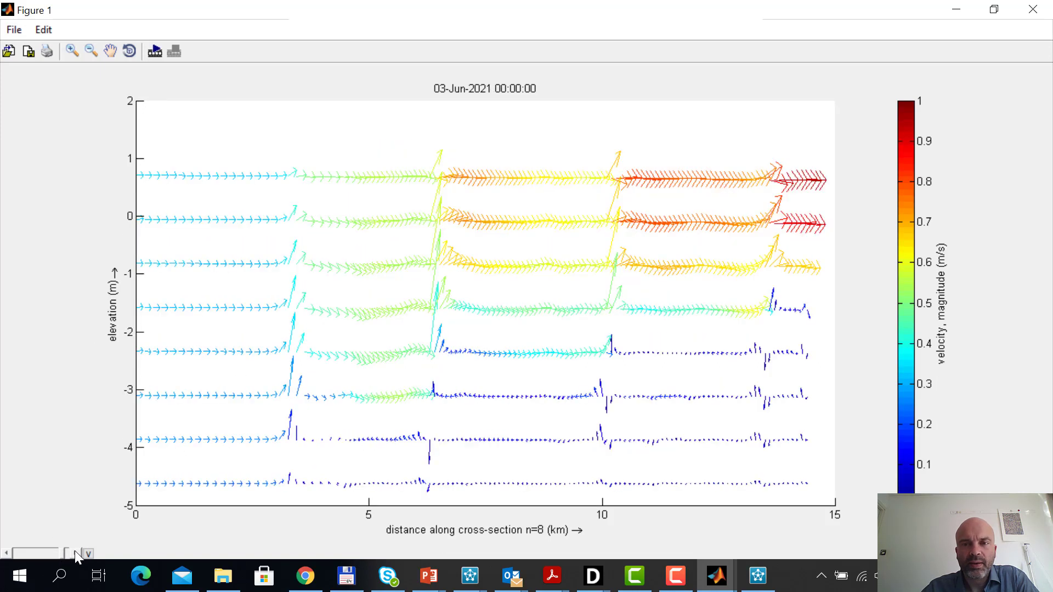
{"action": "left_click", "coordinate": [74, 551]}
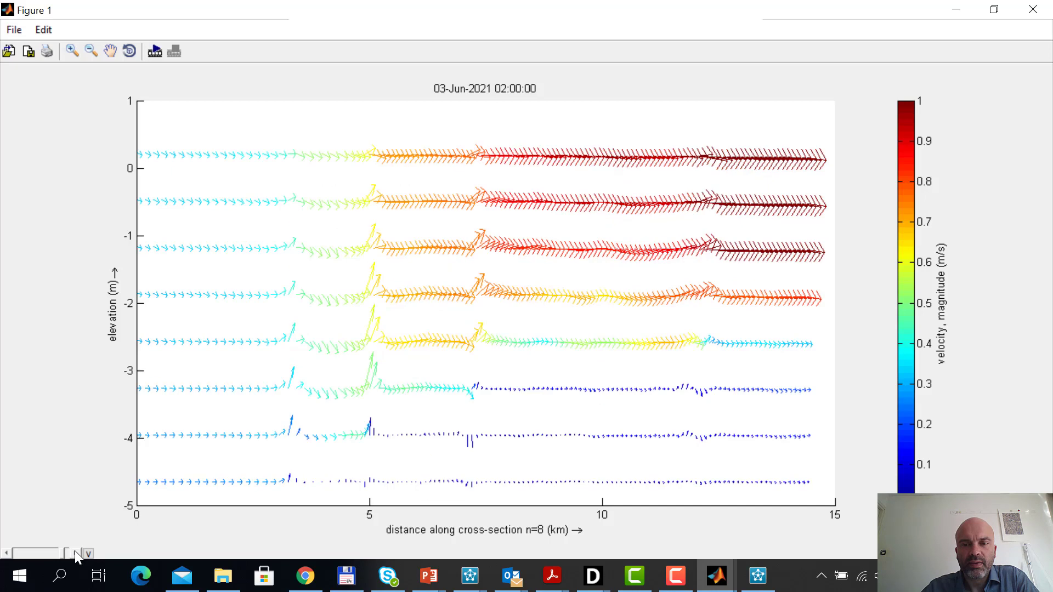
{"action": "left_click", "coordinate": [75, 551]}
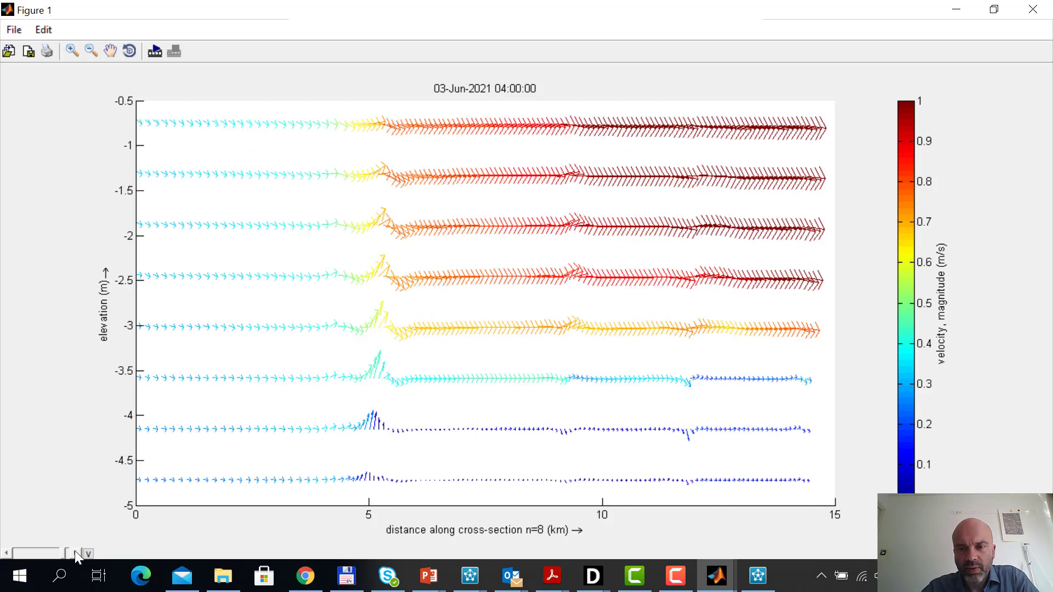
{"action": "left_click", "coordinate": [75, 551]}
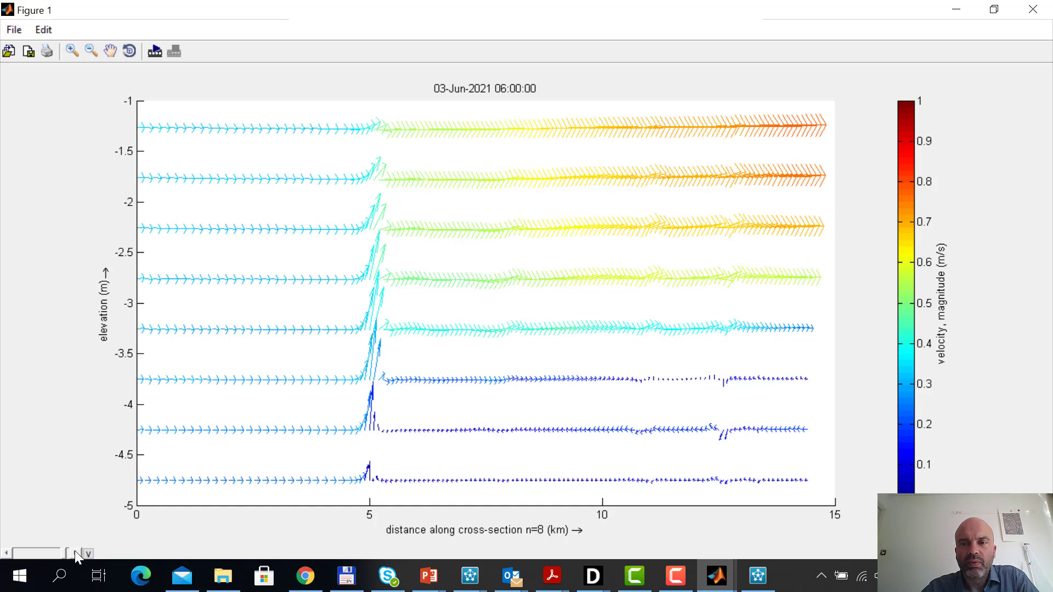
{"action": "left_click", "coordinate": [75, 551]}
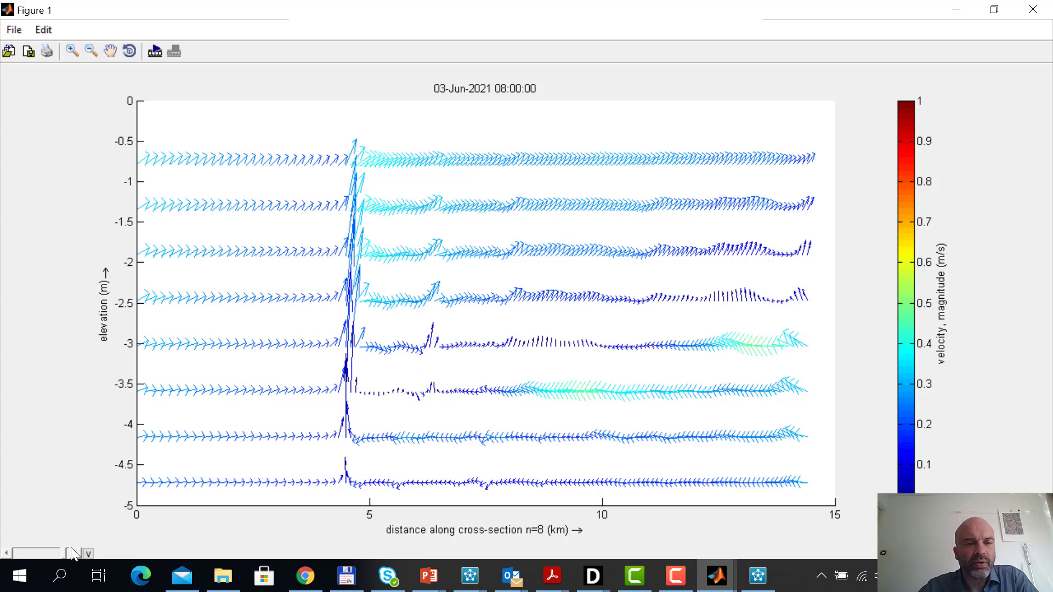
{"action": "left_click", "coordinate": [8, 554]}
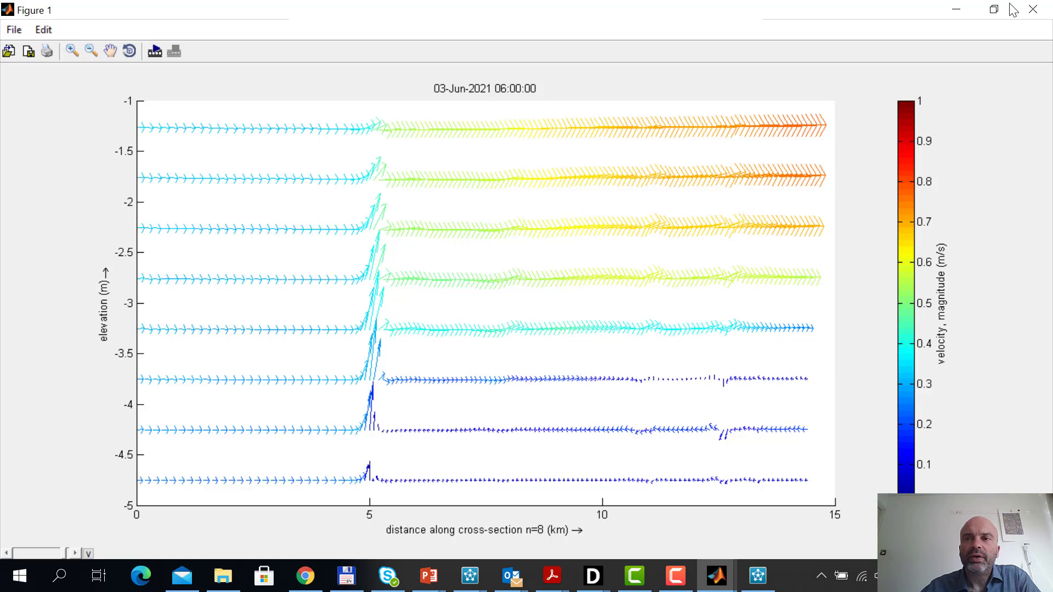
{"action": "left_click", "coordinate": [1033, 10]}
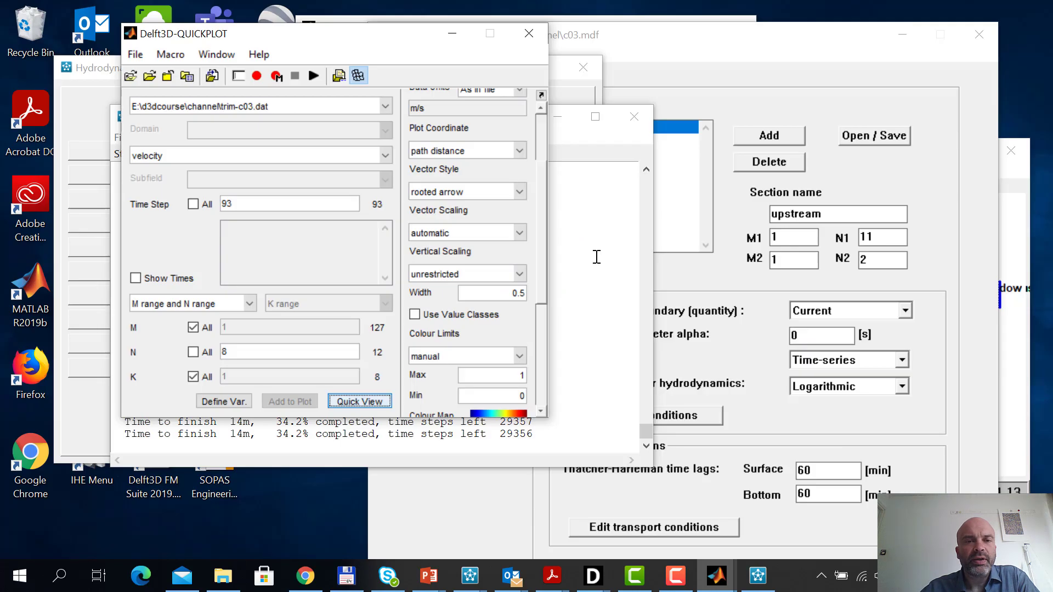
Select salinity as the quantity from the c03 results and set its maximum colour limit to 31
{"action": "left_click", "coordinate": [387, 154]}
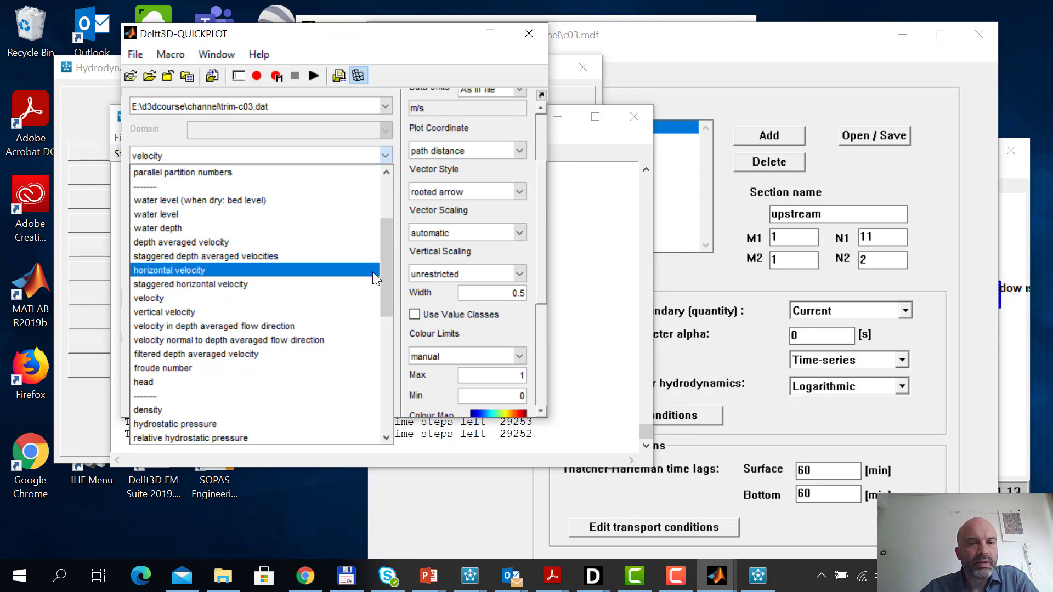
{"action": "left_click_drag", "start_coordinate": [381, 261], "coordinate": [380, 310]}
{"action": "left_click", "coordinate": [341, 311]}
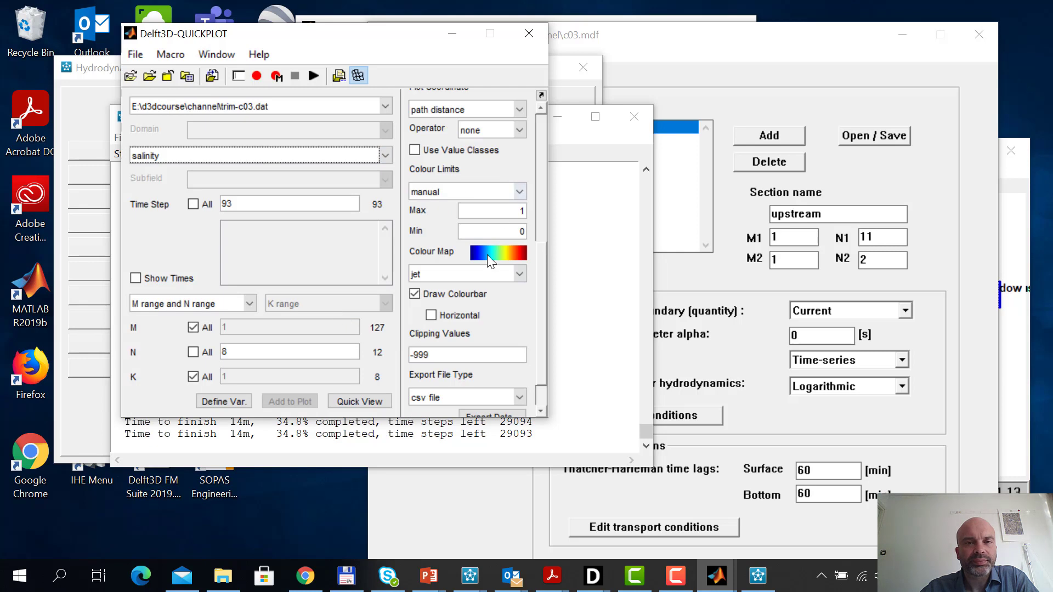
{"action": "double_click", "coordinate": [524, 210]}
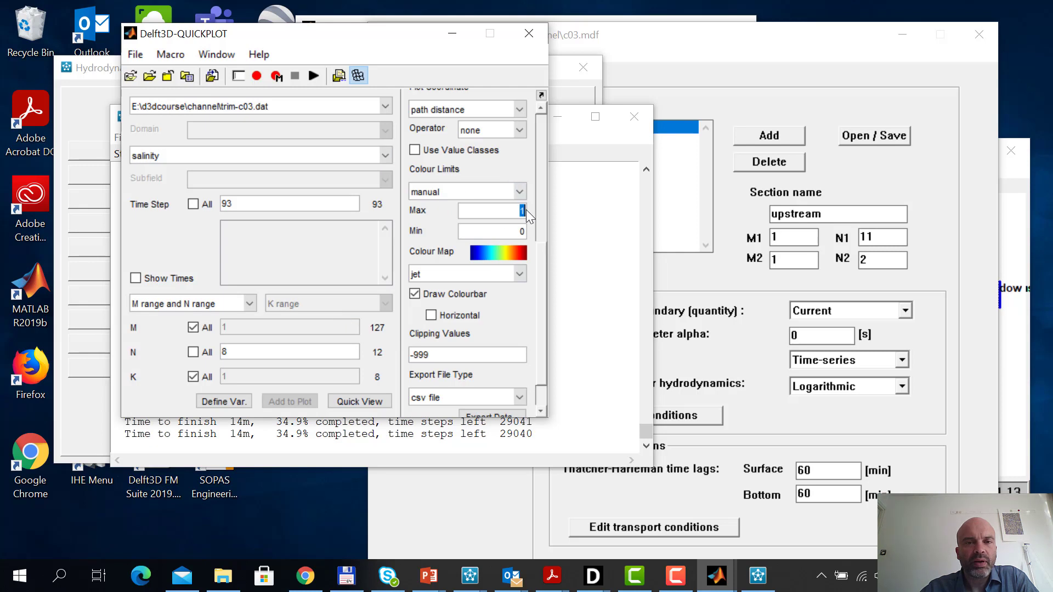
{"action": "type", "text": "3"}
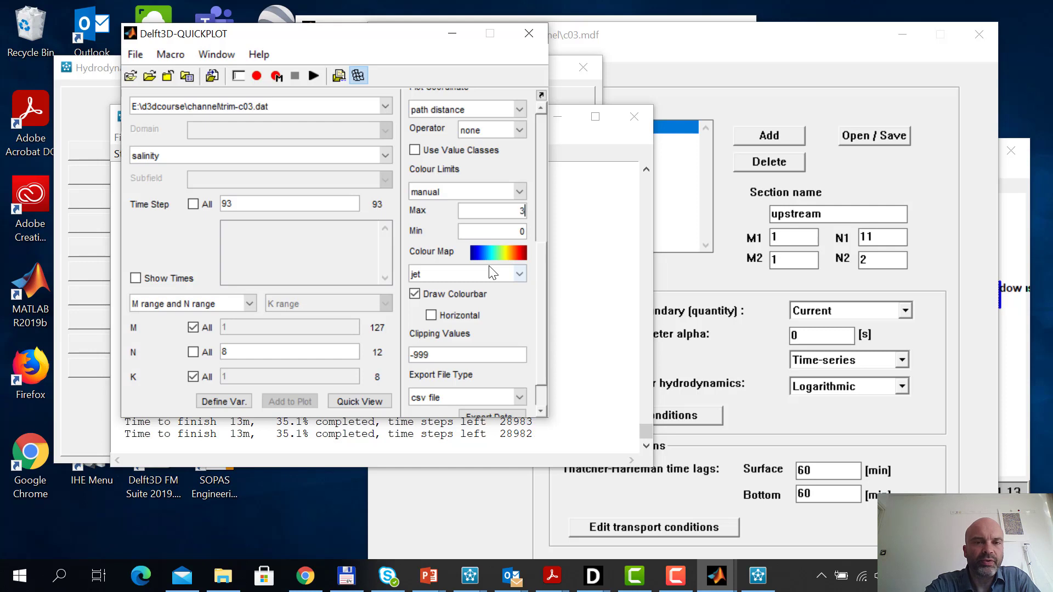
{"action": "type", "text": "1"}
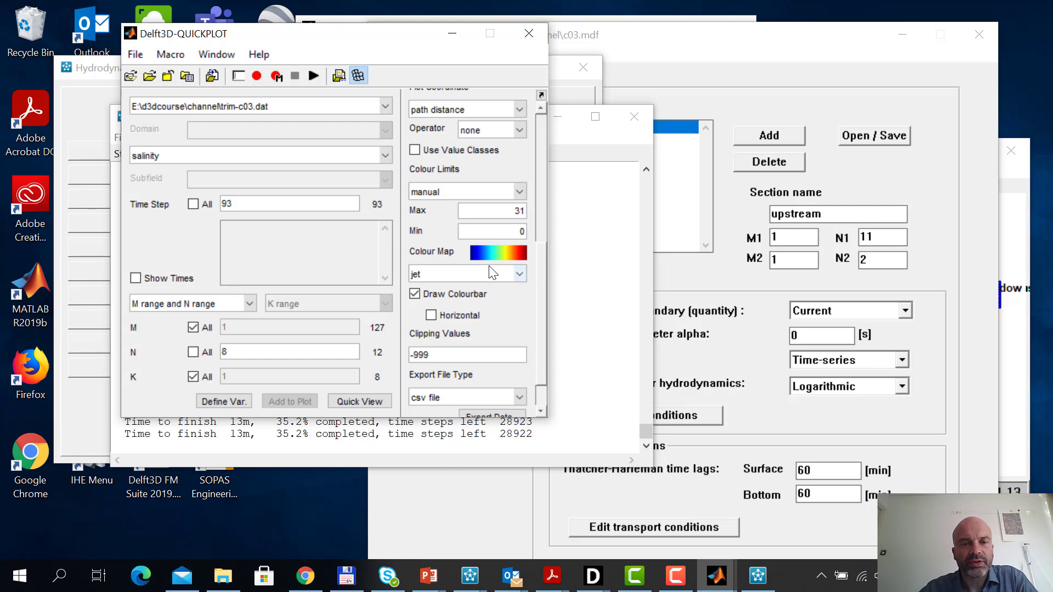
Plot salinity as patches along N = 8 over all layers at time step 93 and maximize the figure
{"action": "left_click", "coordinate": [541, 107]}
{"action": "left_click", "coordinate": [542, 107]}
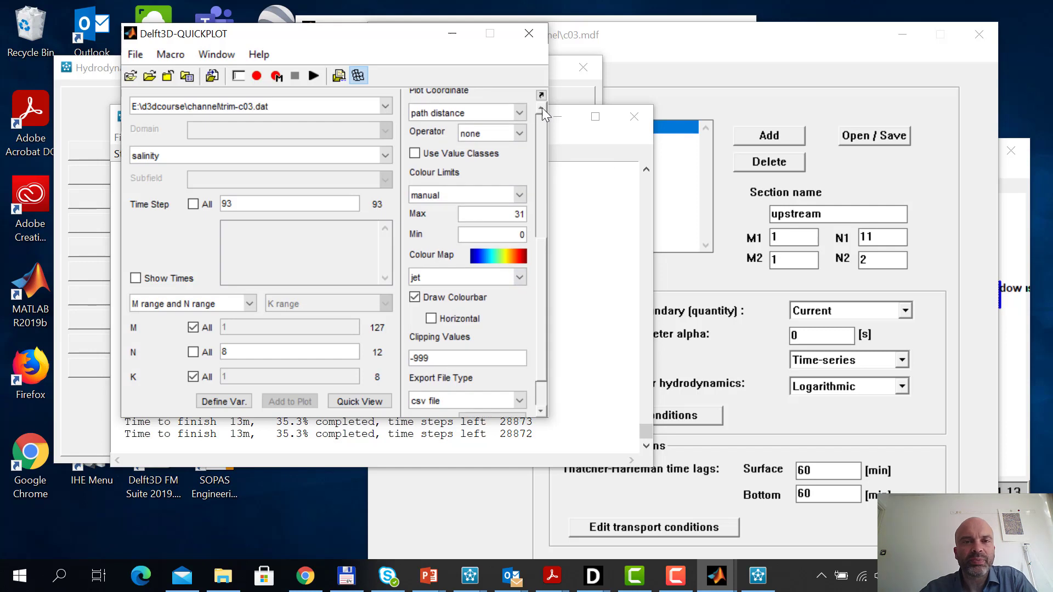
{"action": "left_click", "coordinate": [545, 123]}
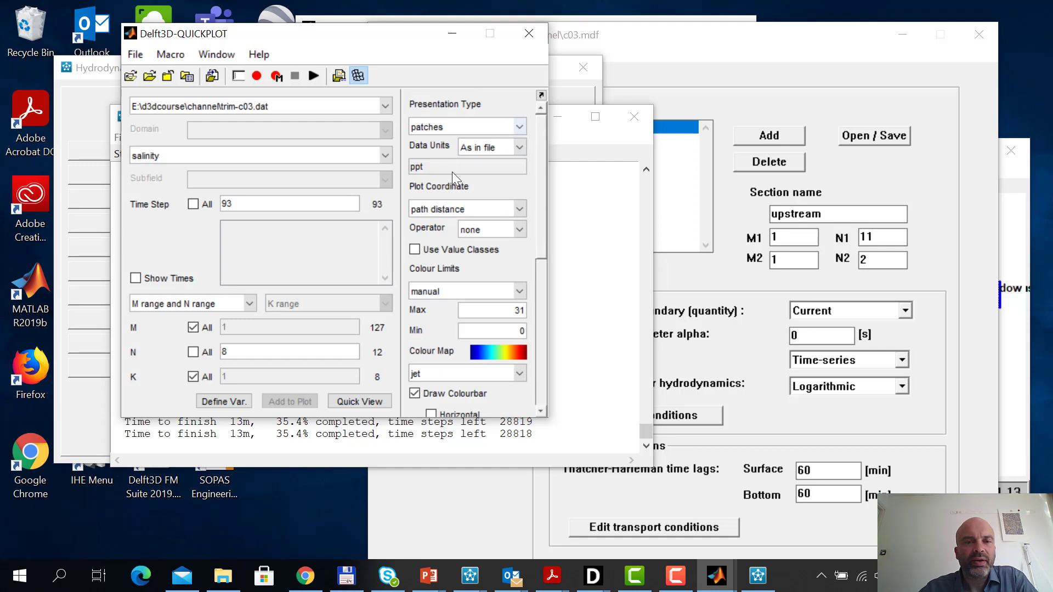
{"action": "left_click", "coordinate": [373, 403]}
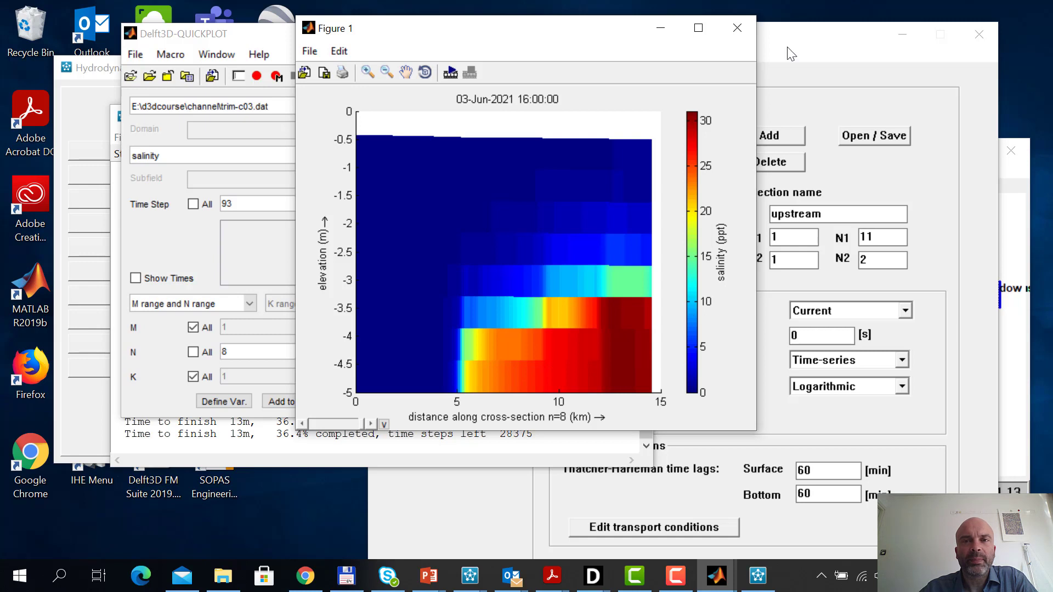
{"action": "left_click", "coordinate": [700, 30]}
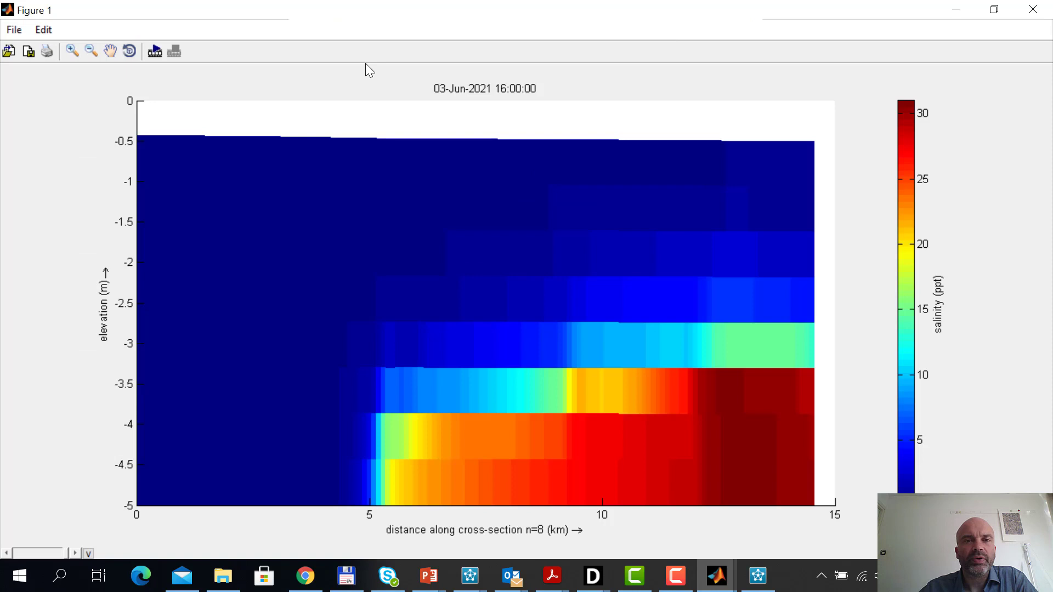
{"action": "left_click", "coordinate": [155, 52]}
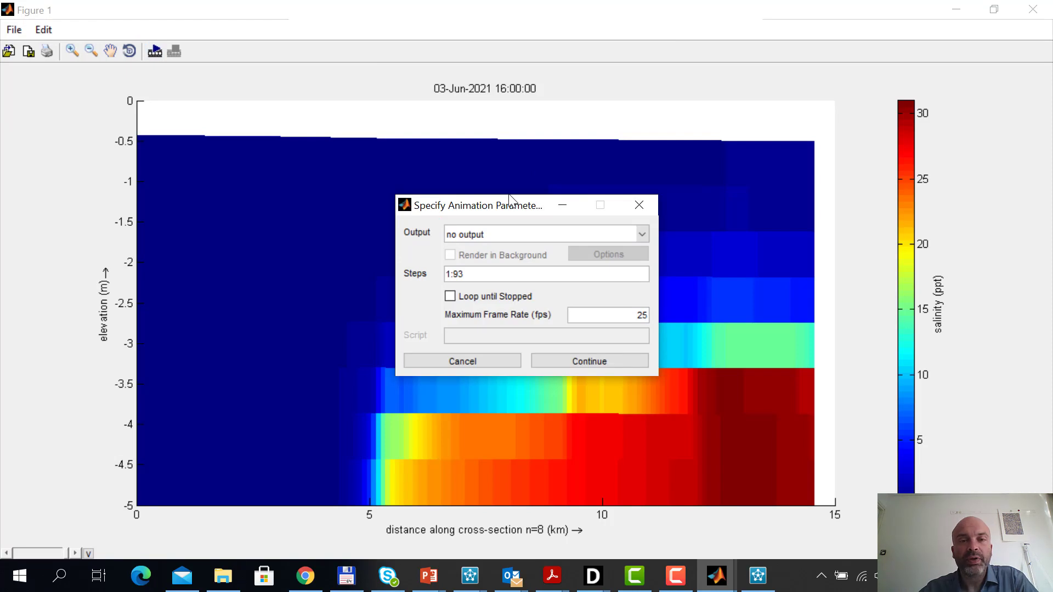
{"action": "left_click", "coordinate": [642, 234]}
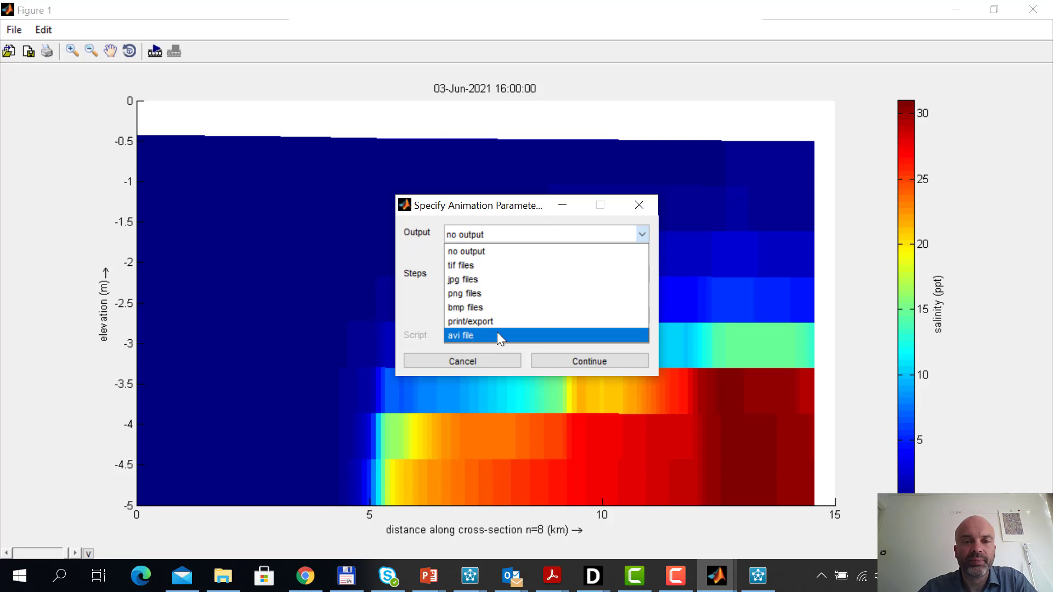
{"action": "left_click", "coordinate": [485, 361]}
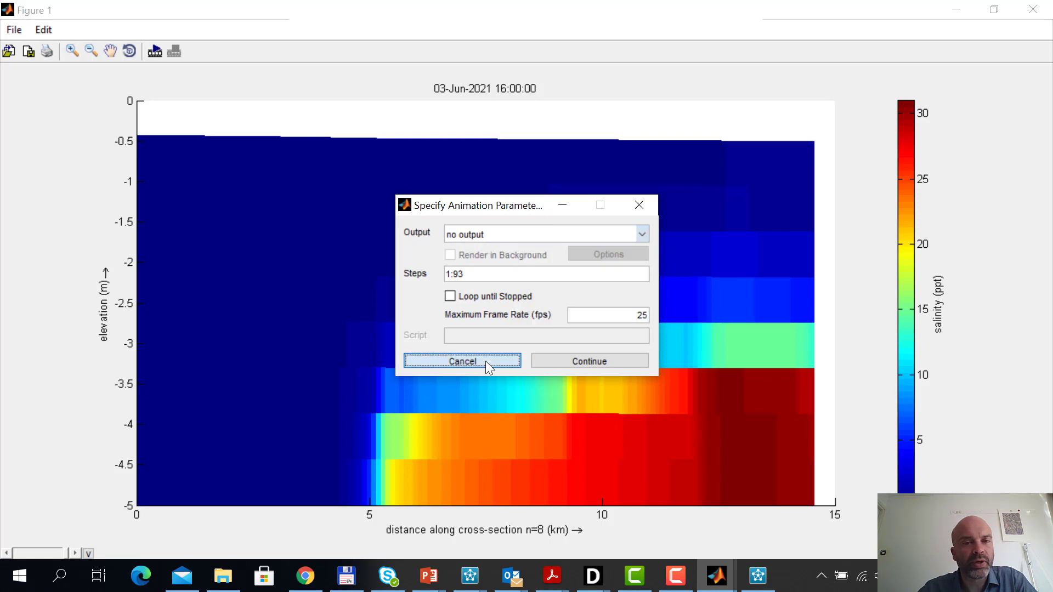
{"action": "left_click", "coordinate": [486, 361]}
Animate the salinity section over steps 1:93 with no output at a maximum of 25 fps
{"action": "left_click", "coordinate": [155, 51]}
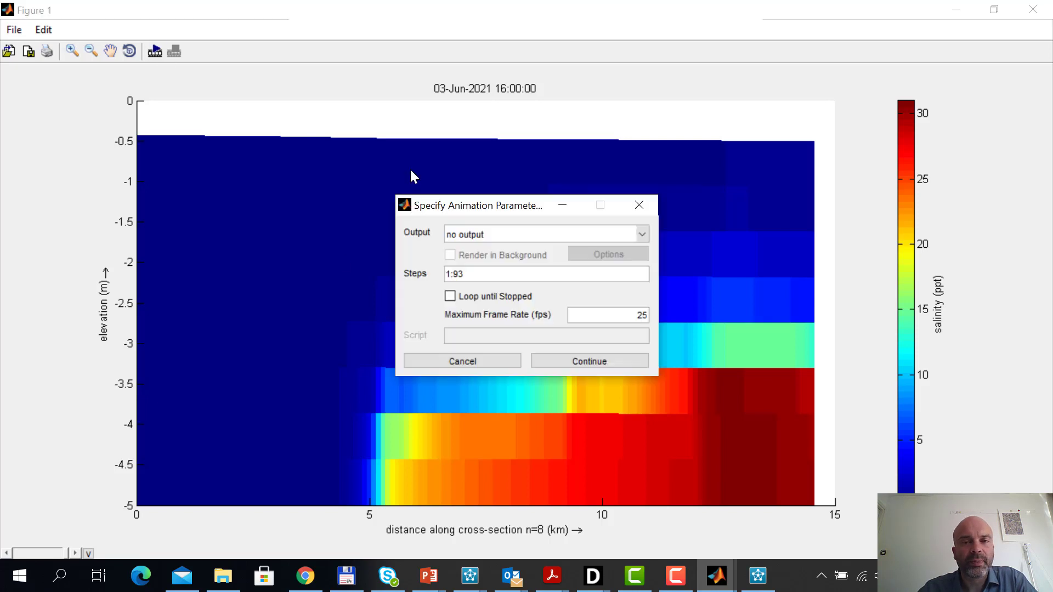
{"action": "left_click", "coordinate": [611, 357]}
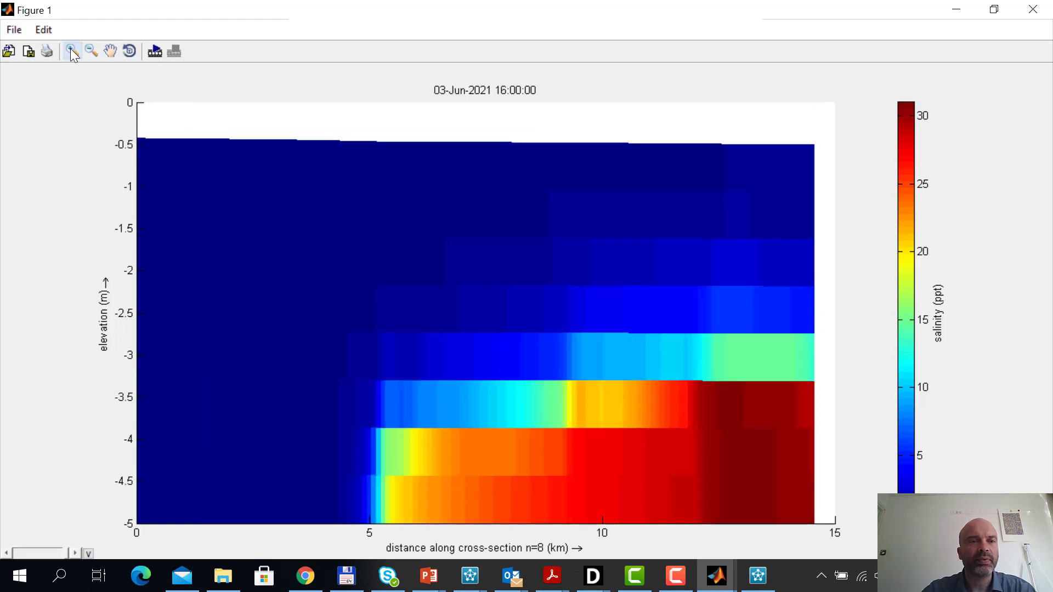
Zoom the salinity section to elevations from about -5 to 1.6 m and rerun the animation over steps 1:93 with no output
{"action": "left_click", "coordinate": [70, 51]}
{"action": "left_click_drag", "start_coordinate": [139, 106], "coordinate": [838, 542]}
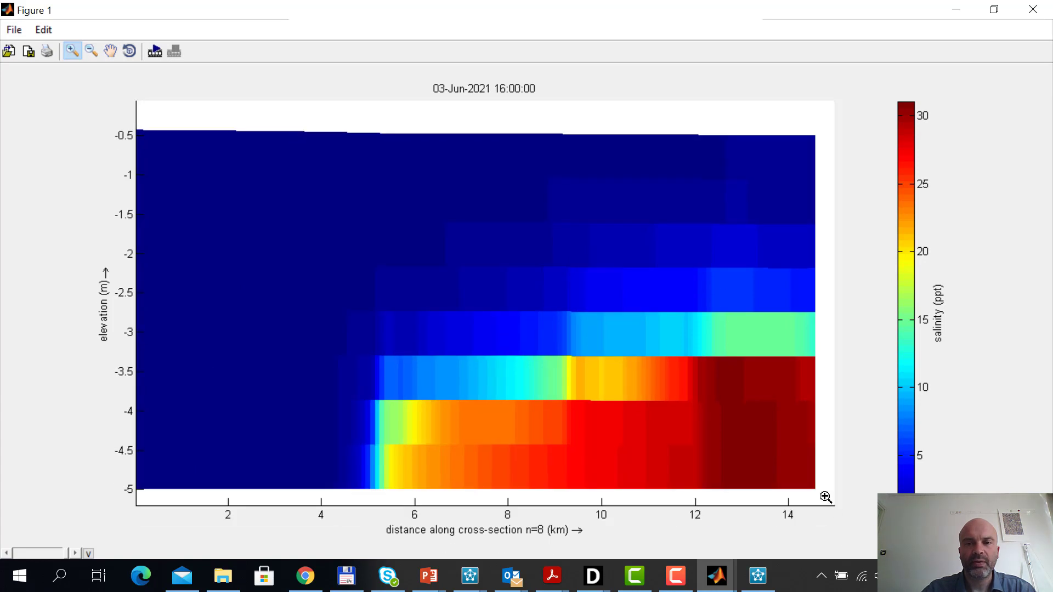
{"action": "left_click_drag", "start_coordinate": [824, 496], "coordinate": [126, 28]}
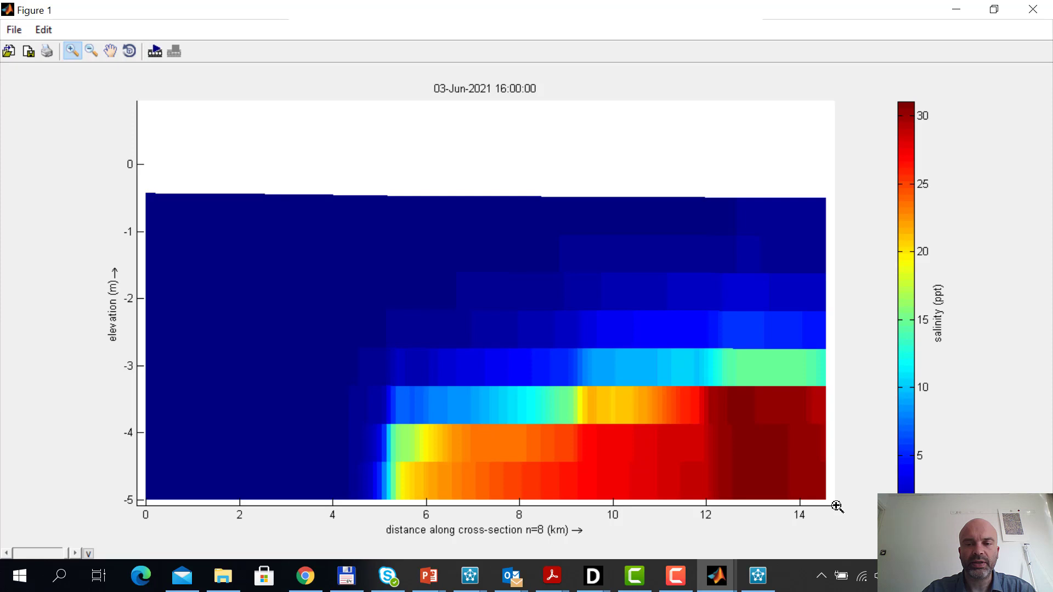
{"action": "left_click_drag", "start_coordinate": [836, 505], "coordinate": [132, 51]}
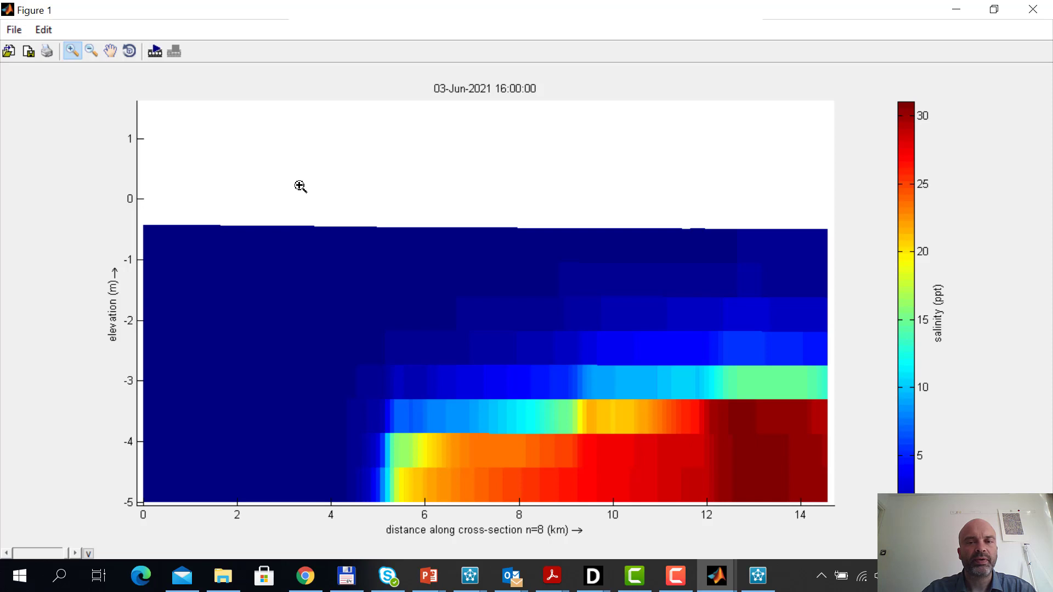
{"action": "left_click", "coordinate": [156, 52]}
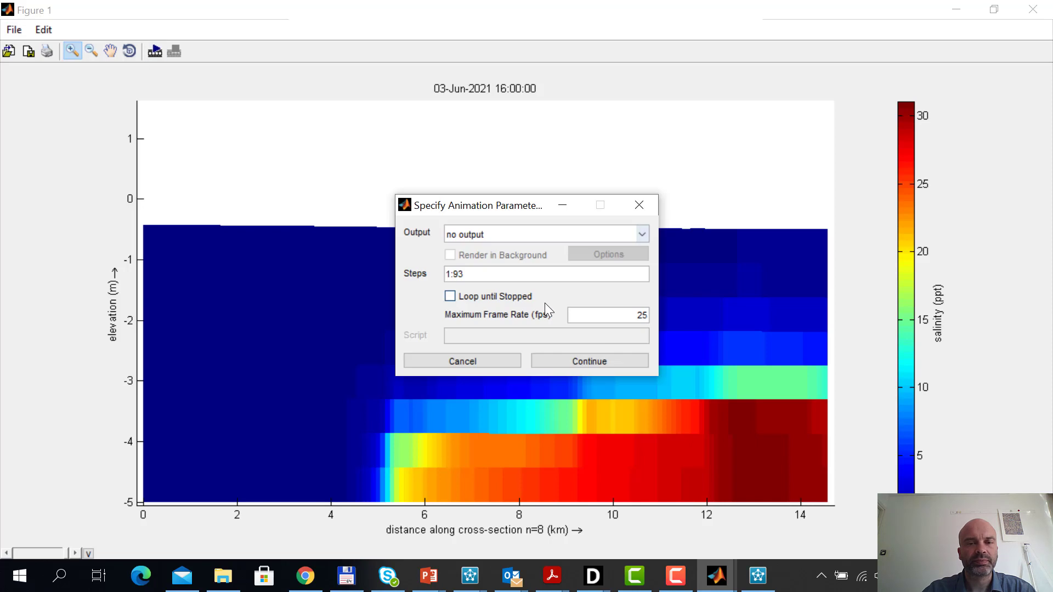
{"action": "left_click", "coordinate": [608, 360]}
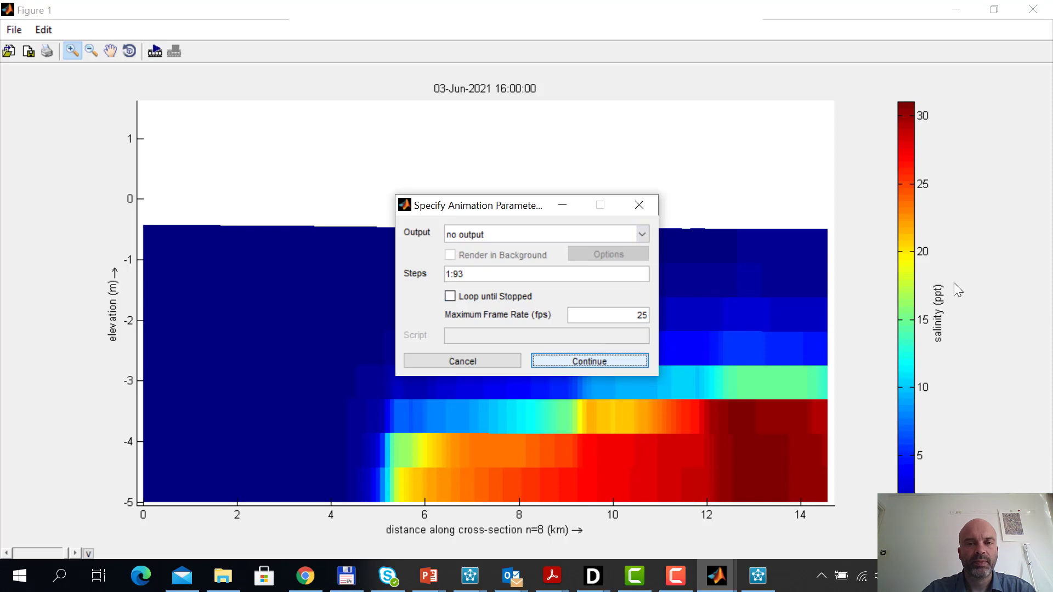
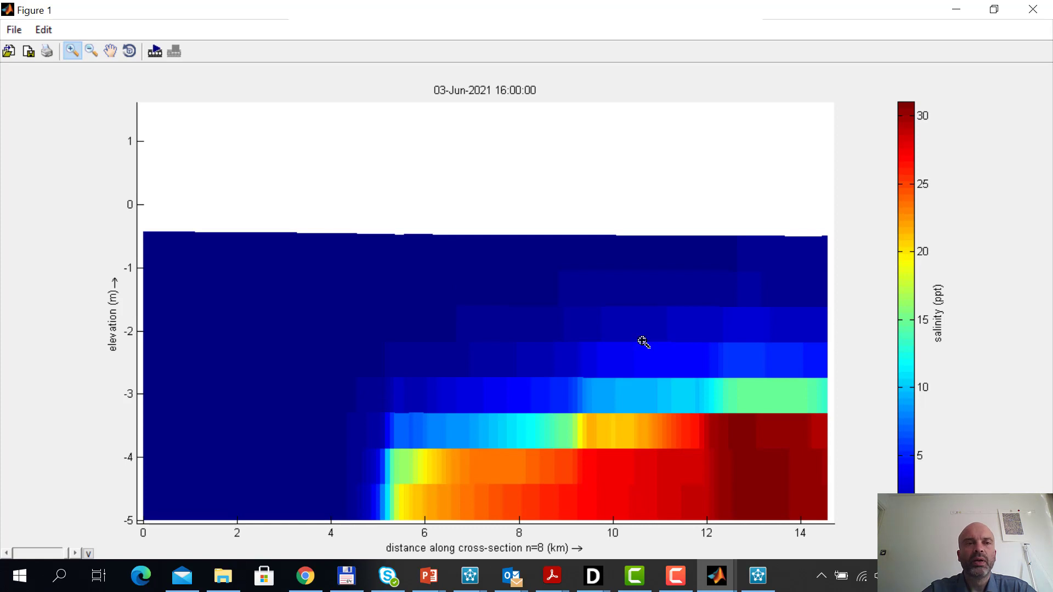
Close the maximized salinity section and select the whole grid in the grid view
{"action": "left_click", "coordinate": [1033, 10]}
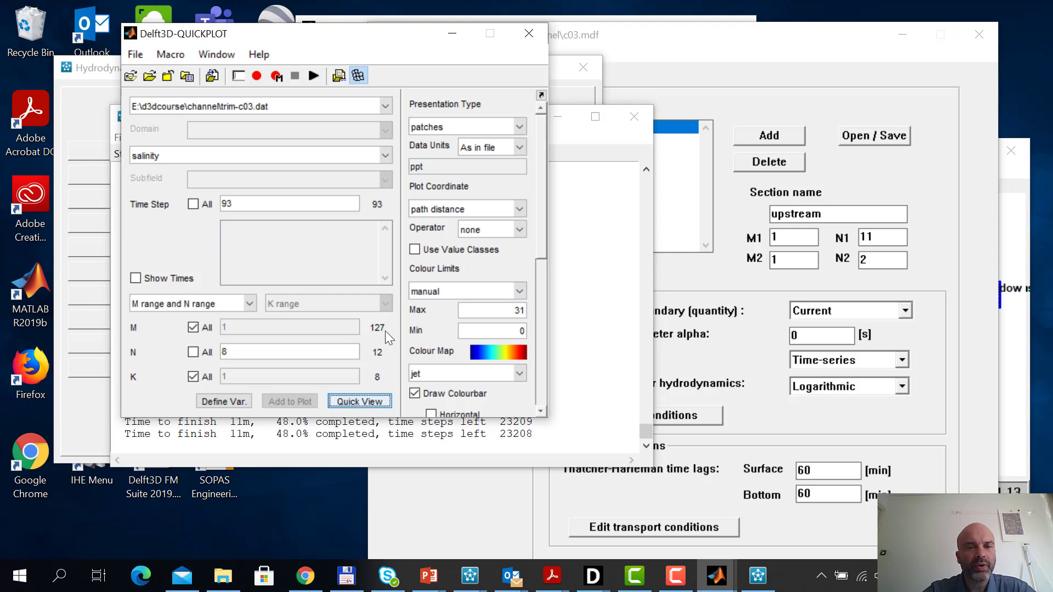
{"action": "left_click", "coordinate": [358, 75]}
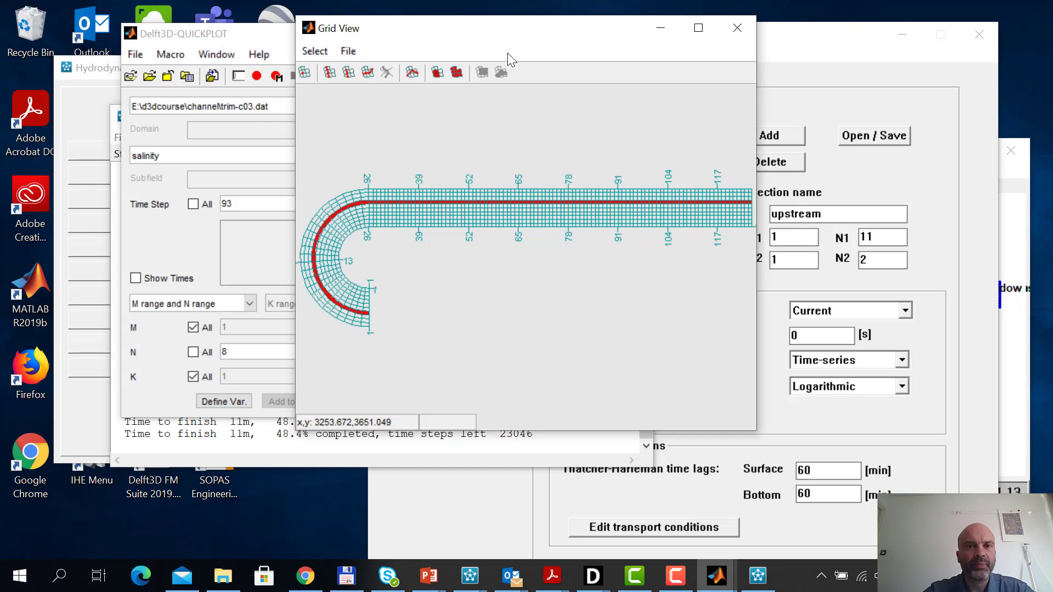
{"action": "left_click_drag", "start_coordinate": [508, 35], "coordinate": [744, 70]}
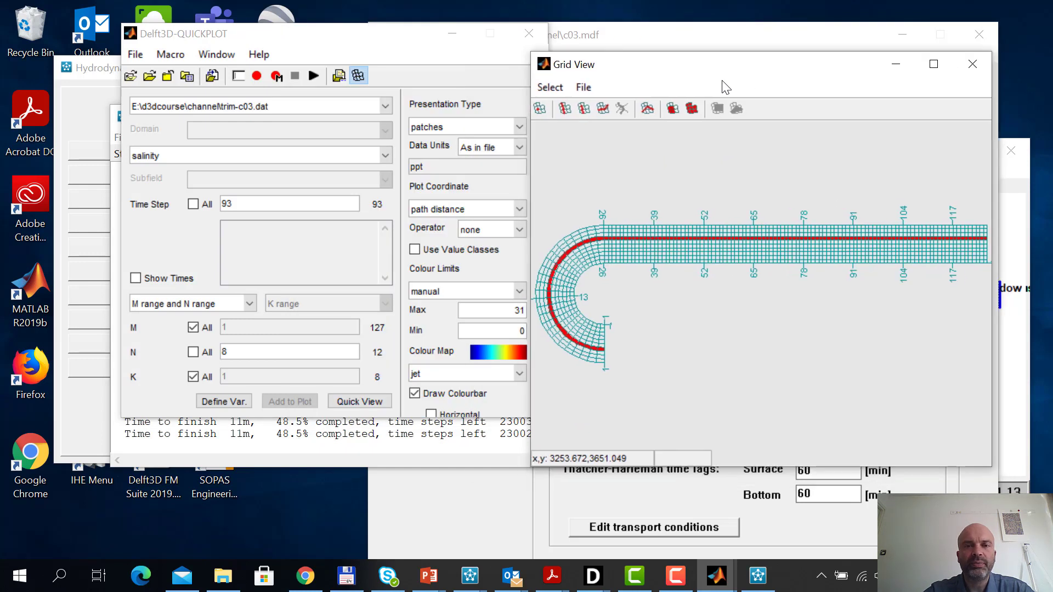
{"action": "left_click", "coordinate": [692, 108]}
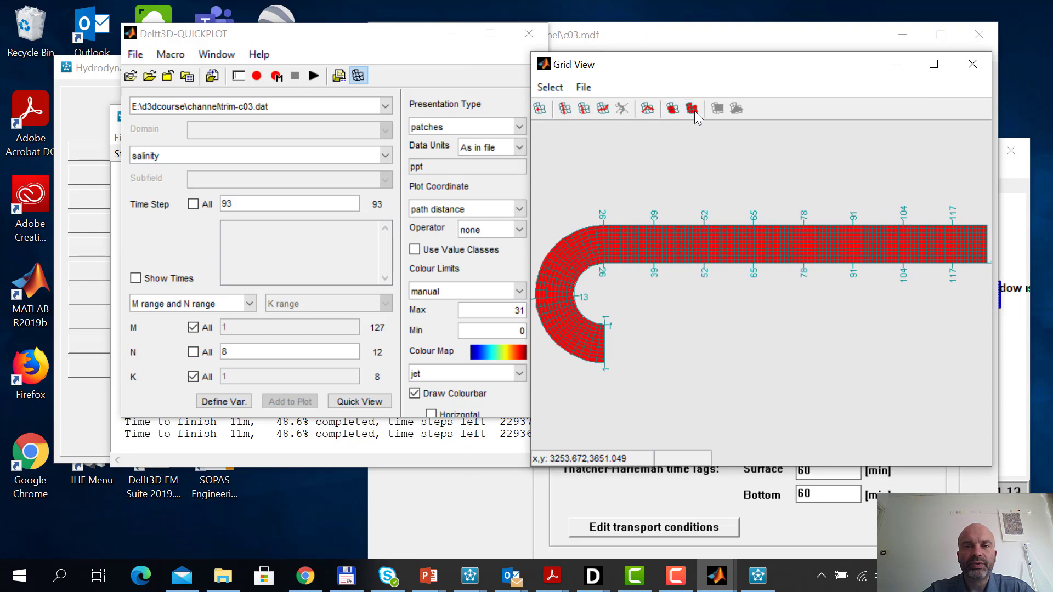
Plot salinity in layer K = 1 over the whole grid at time step 93 and move the figure aside
{"action": "left_click", "coordinate": [194, 328]}
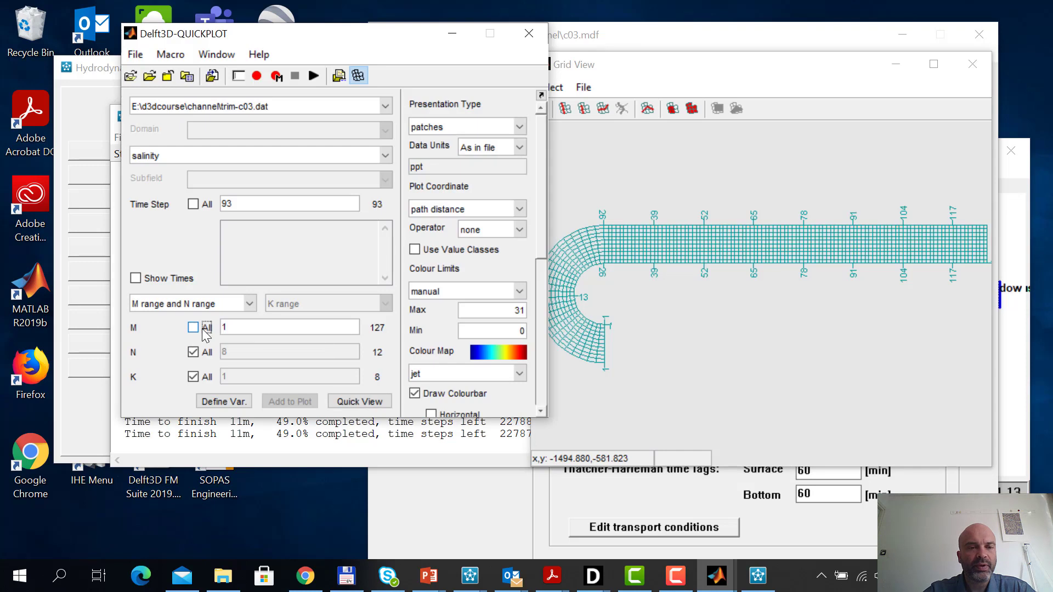
{"action": "left_click", "coordinate": [193, 329]}
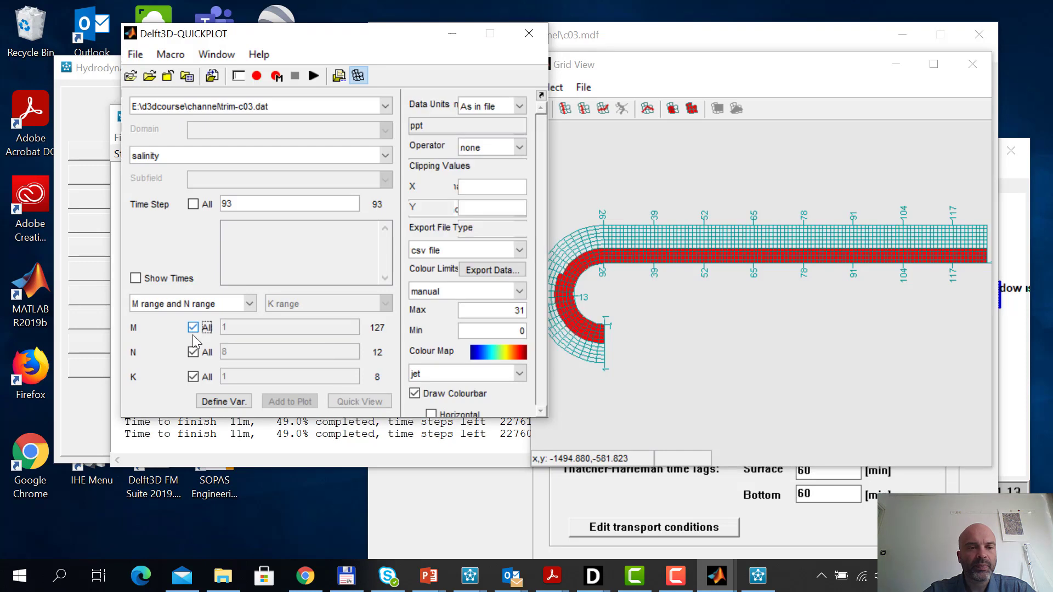
{"action": "left_click", "coordinate": [193, 377]}
{"action": "left_click", "coordinate": [356, 402]}
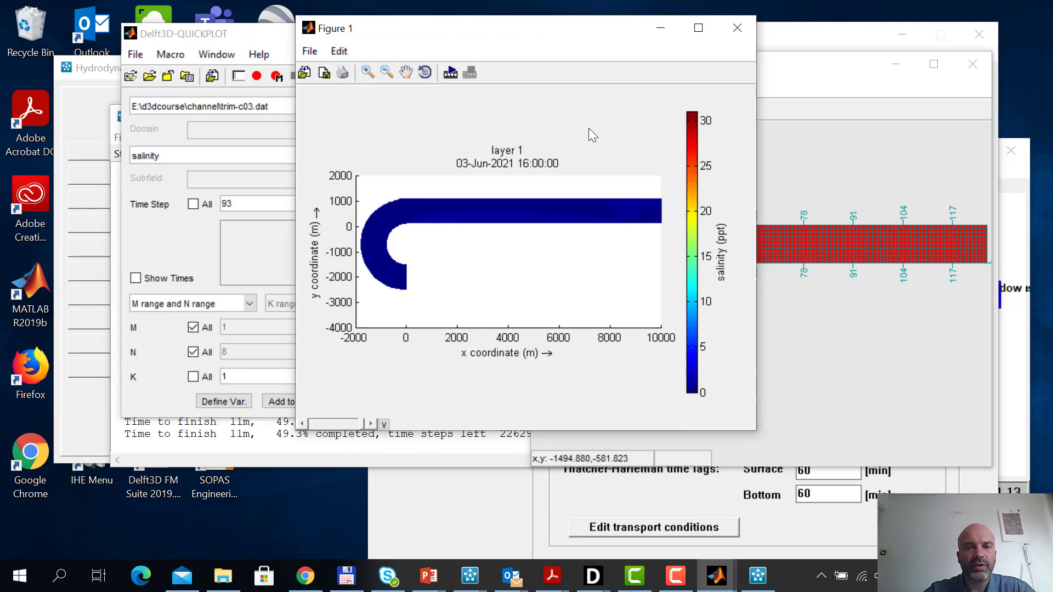
{"action": "left_click_drag", "start_coordinate": [556, 37], "coordinate": [668, 19]}
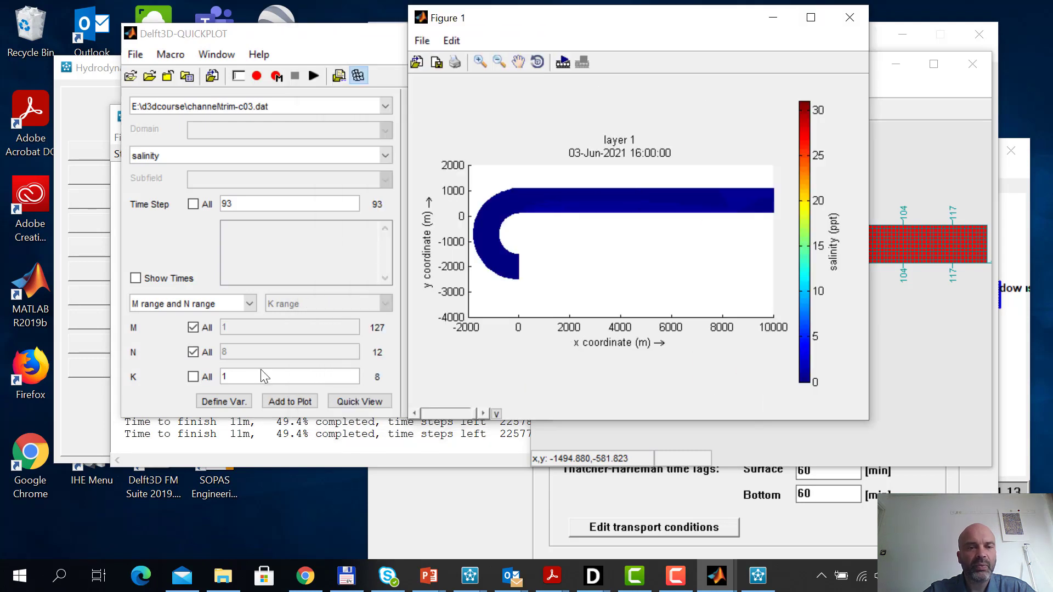
Plot salinity in layer K = 8 and arrange its figure below the shortened layer 1 figure for comparison
{"action": "left_click", "coordinate": [231, 376]}
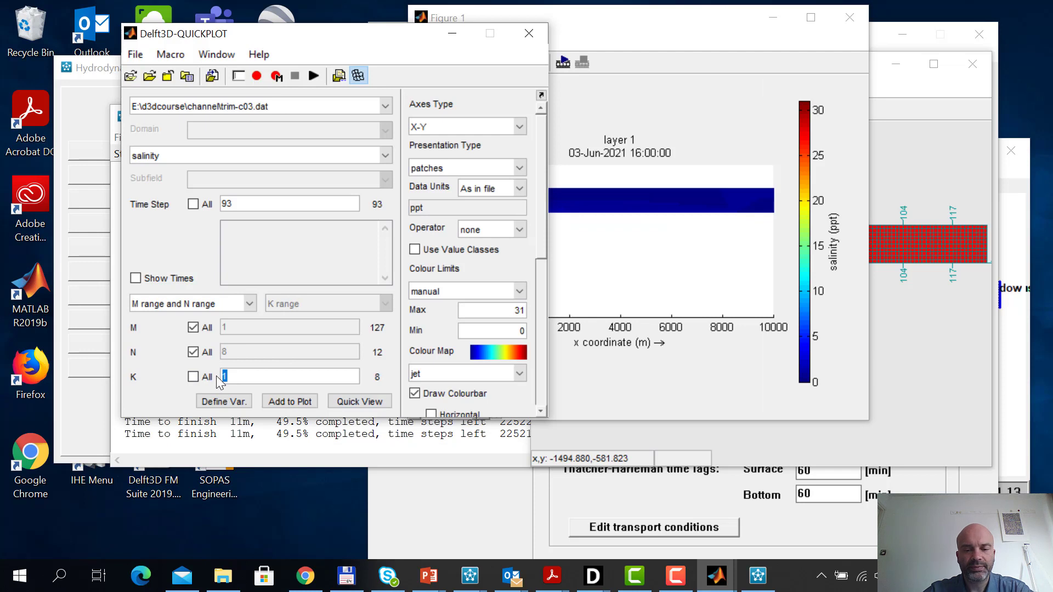
{"action": "type", "text": "8"}
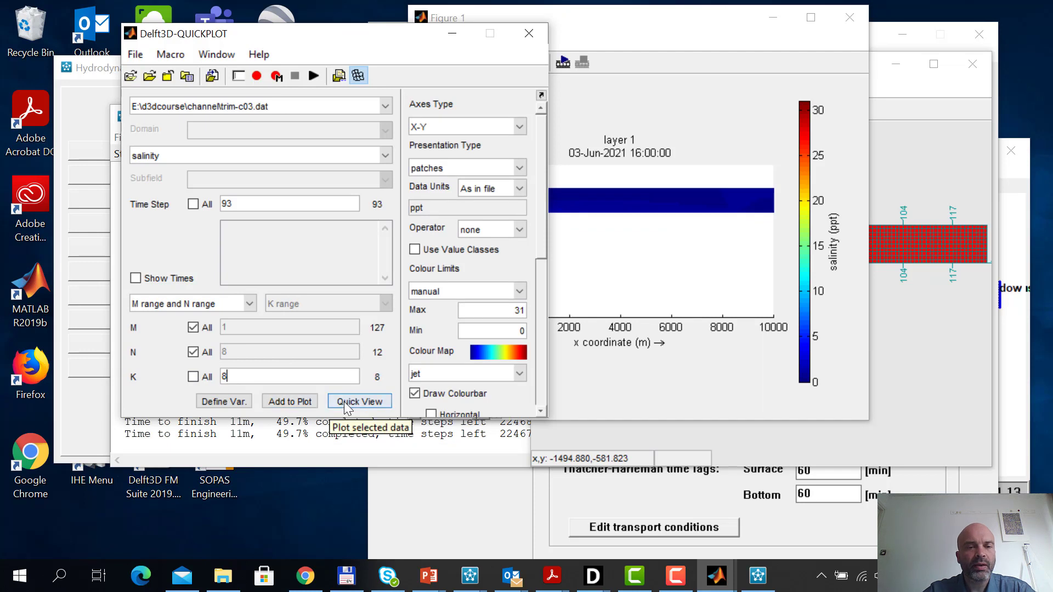
{"action": "left_click", "coordinate": [353, 401]}
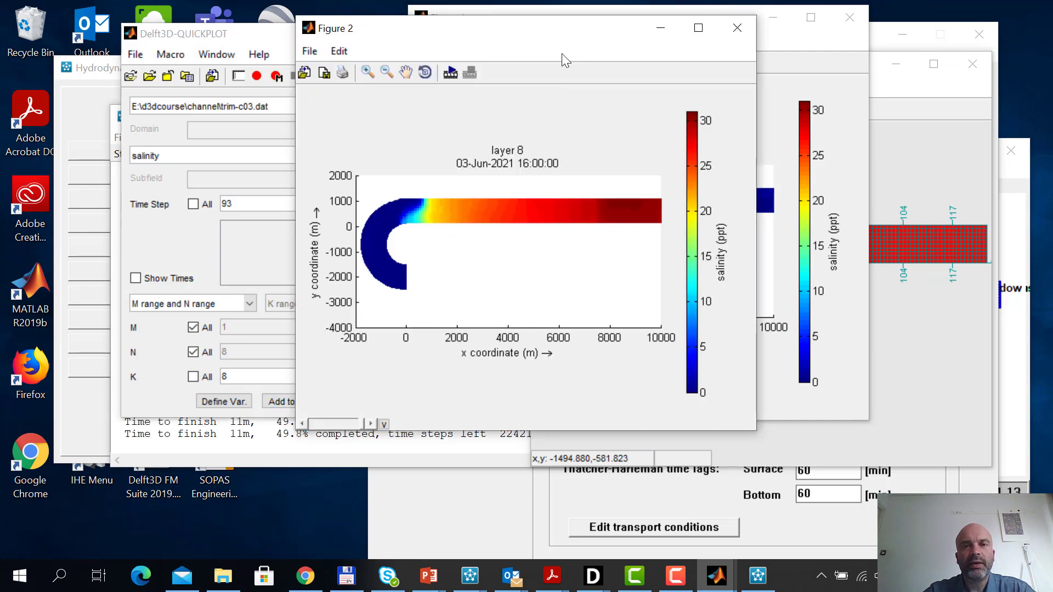
{"action": "left_click_drag", "start_coordinate": [559, 33], "coordinate": [679, 216]}
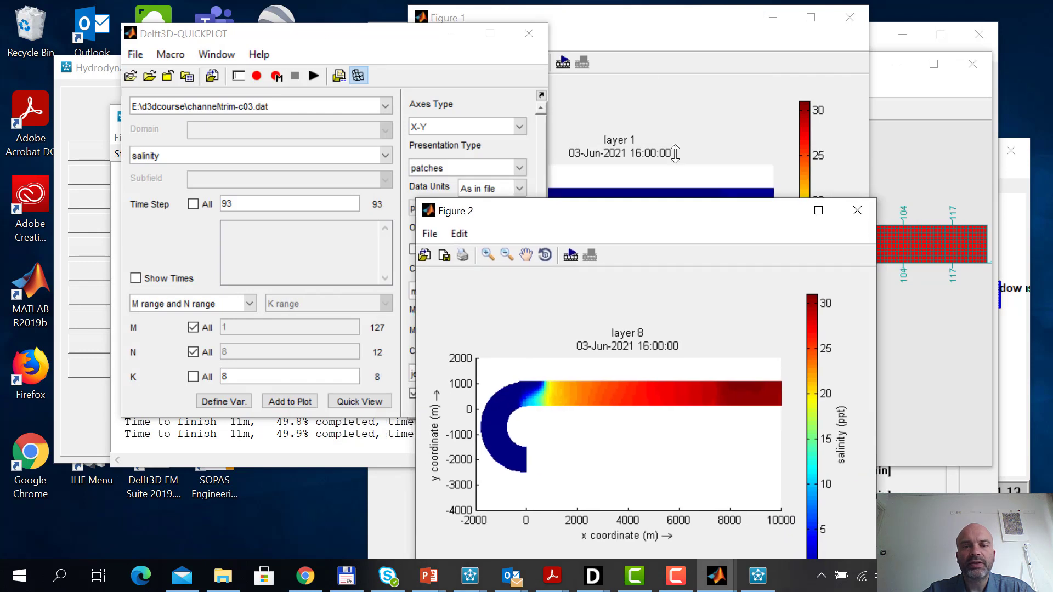
{"action": "left_click", "coordinate": [651, 23]}
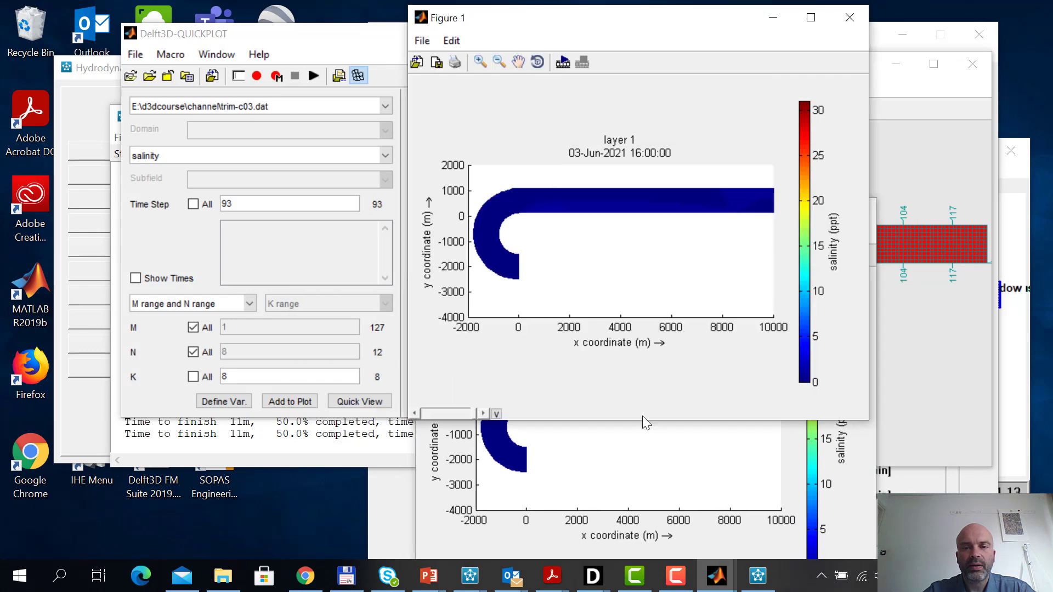
{"action": "left_click_drag", "start_coordinate": [641, 421], "coordinate": [635, 297]}
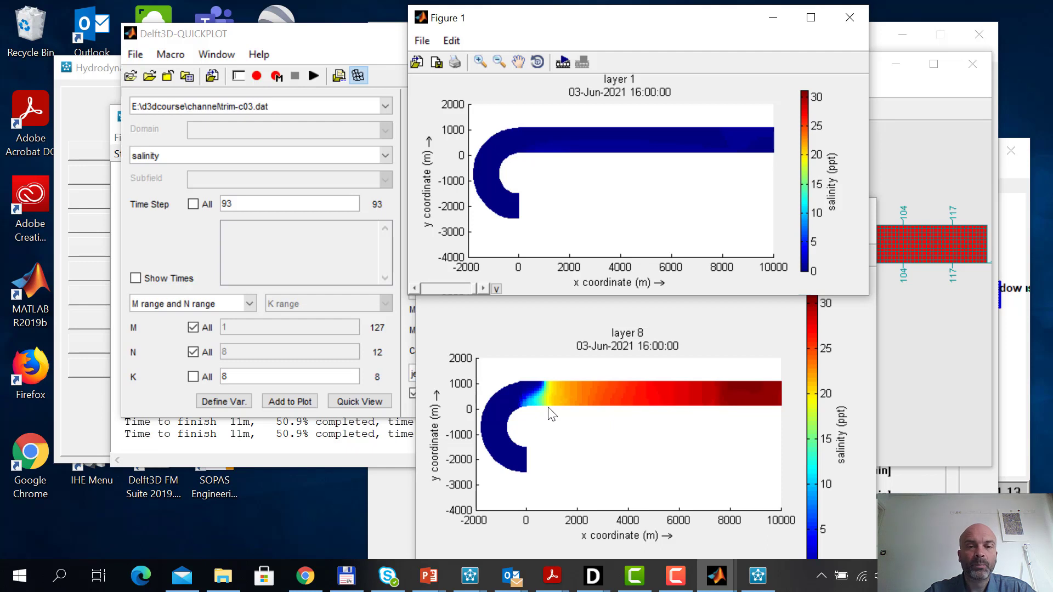
Bring back the grid view and select the full grid line N = 7 along the channel
{"action": "left_click", "coordinate": [175, 234]}
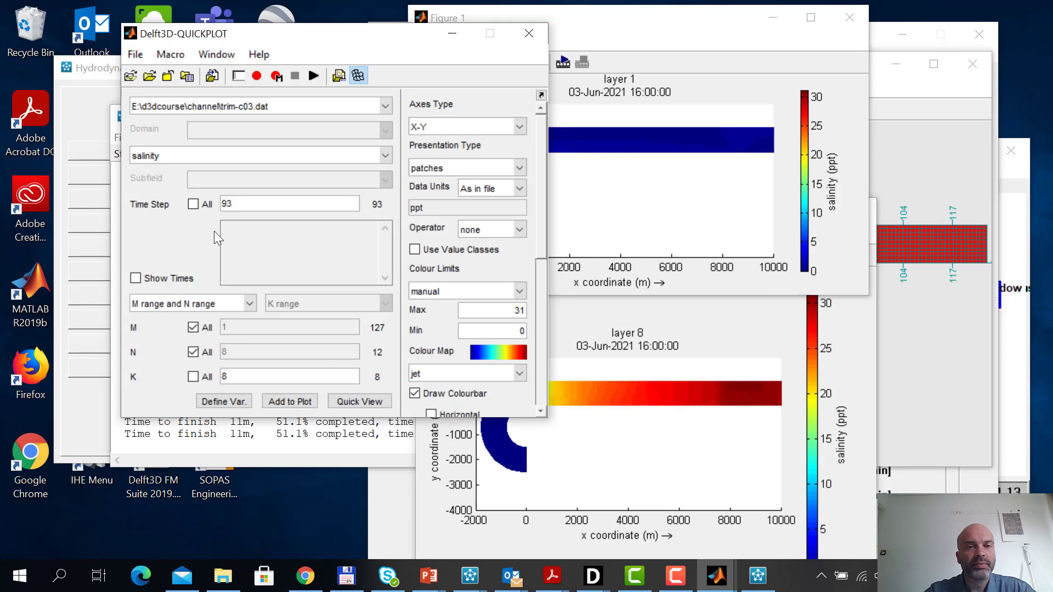
{"action": "left_click", "coordinate": [358, 76]}
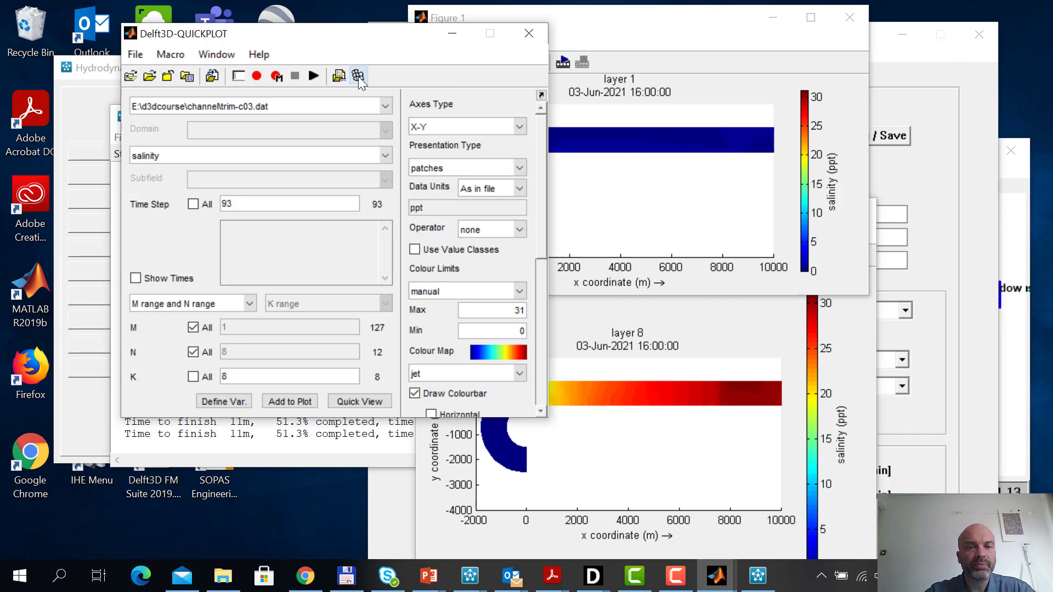
{"action": "left_click", "coordinate": [357, 77]}
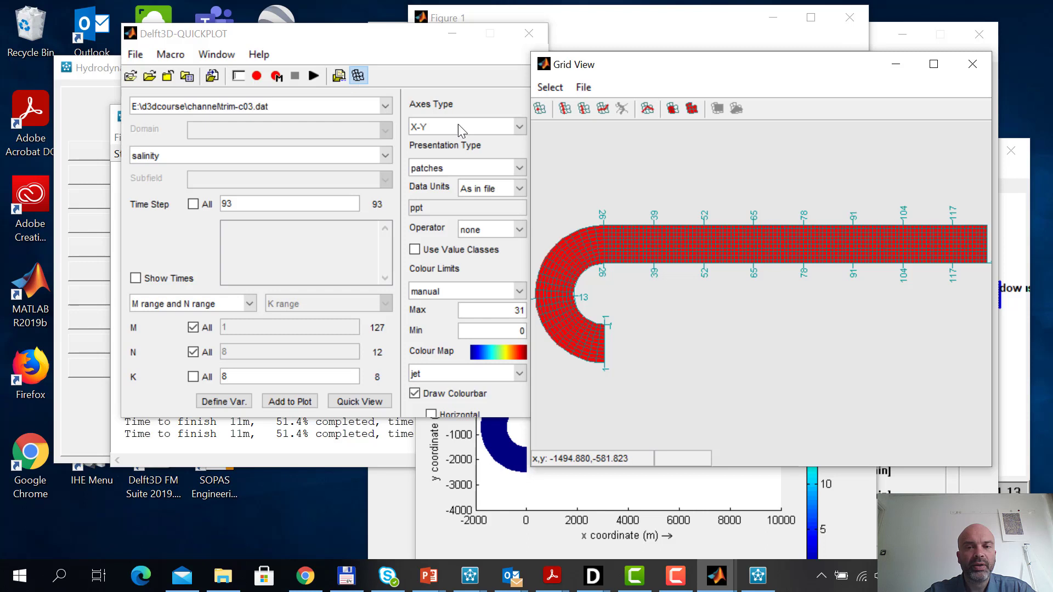
{"action": "left_click", "coordinate": [565, 108]}
{"action": "left_click_drag", "start_coordinate": [608, 357], "coordinate": [589, 326]}
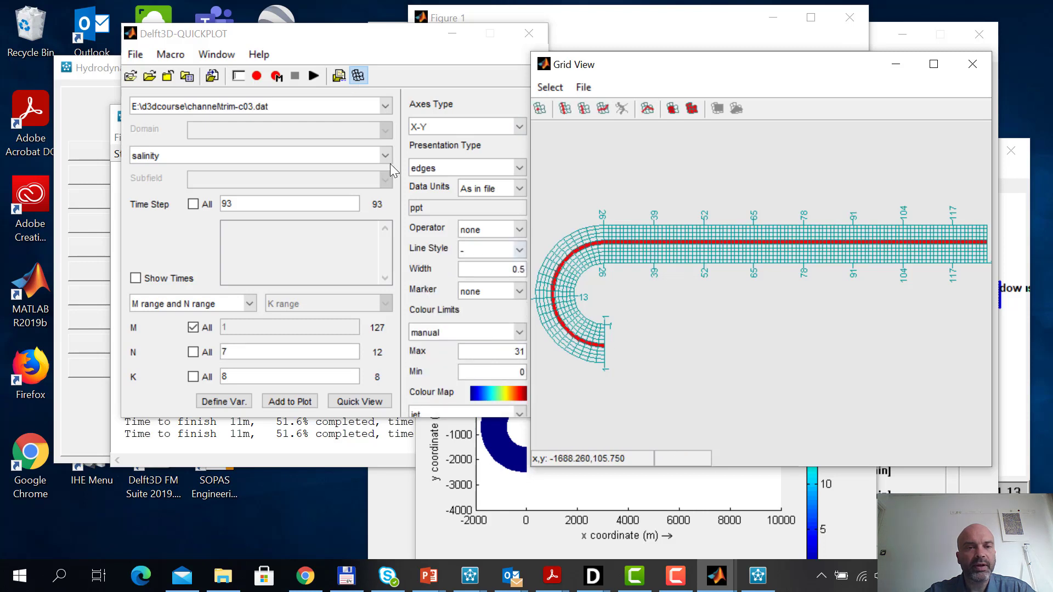
Plot turbulent energy along N = 7 over all layers with automatic colour limits, then close the figure
{"action": "left_click", "coordinate": [386, 156]}
{"action": "left_click_drag", "start_coordinate": [384, 285], "coordinate": [382, 291]}
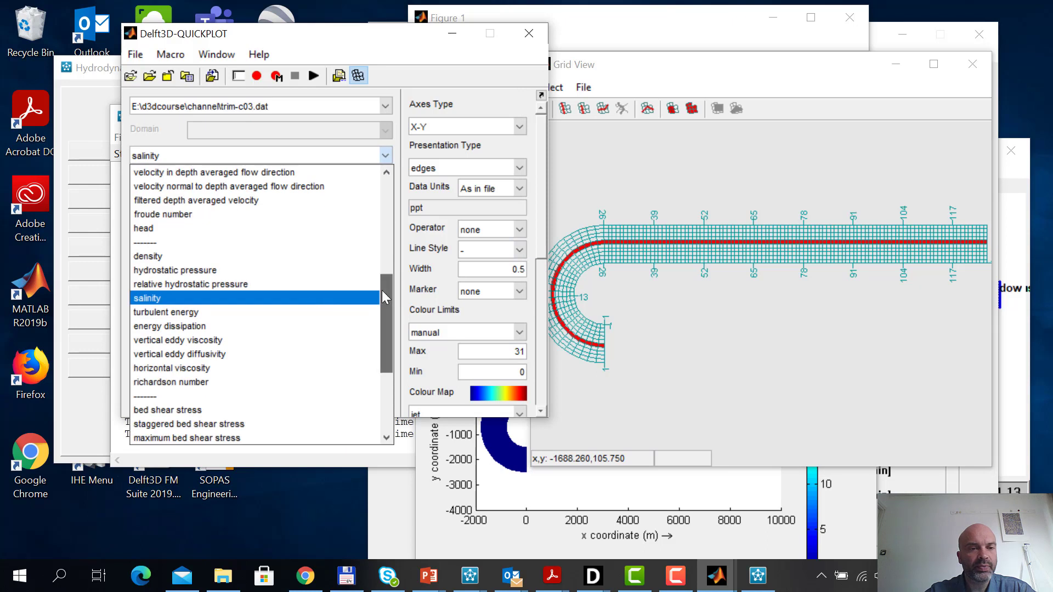
{"action": "left_click", "coordinate": [291, 311]}
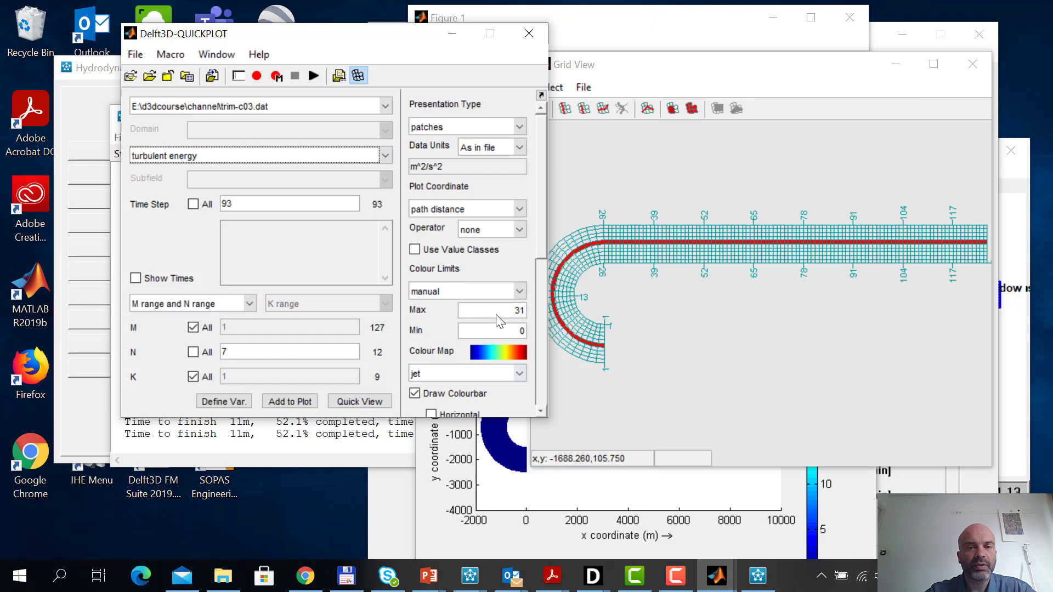
{"action": "left_click", "coordinate": [521, 291]}
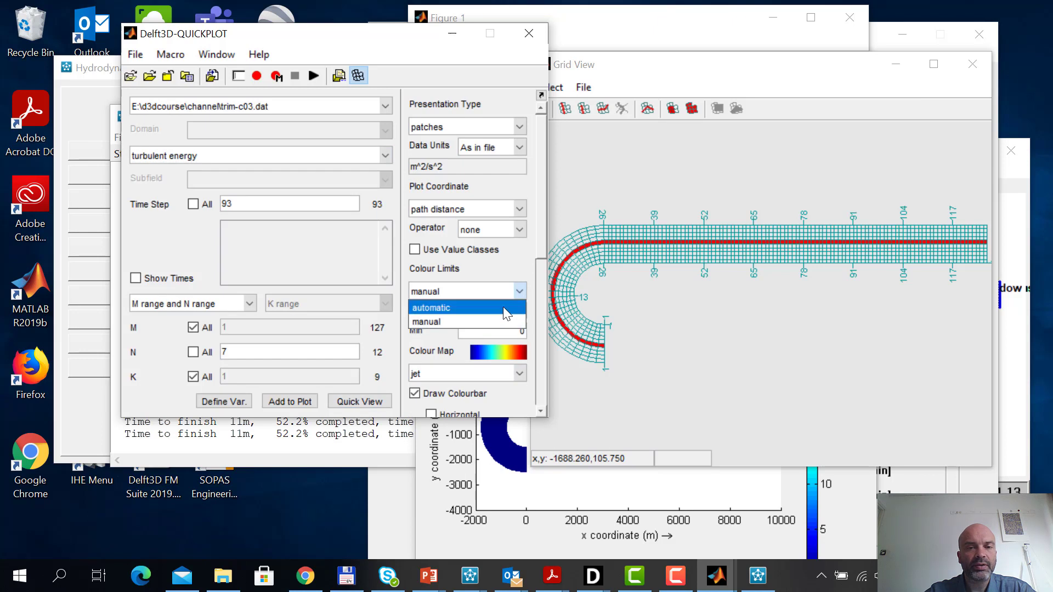
{"action": "left_click", "coordinate": [503, 305]}
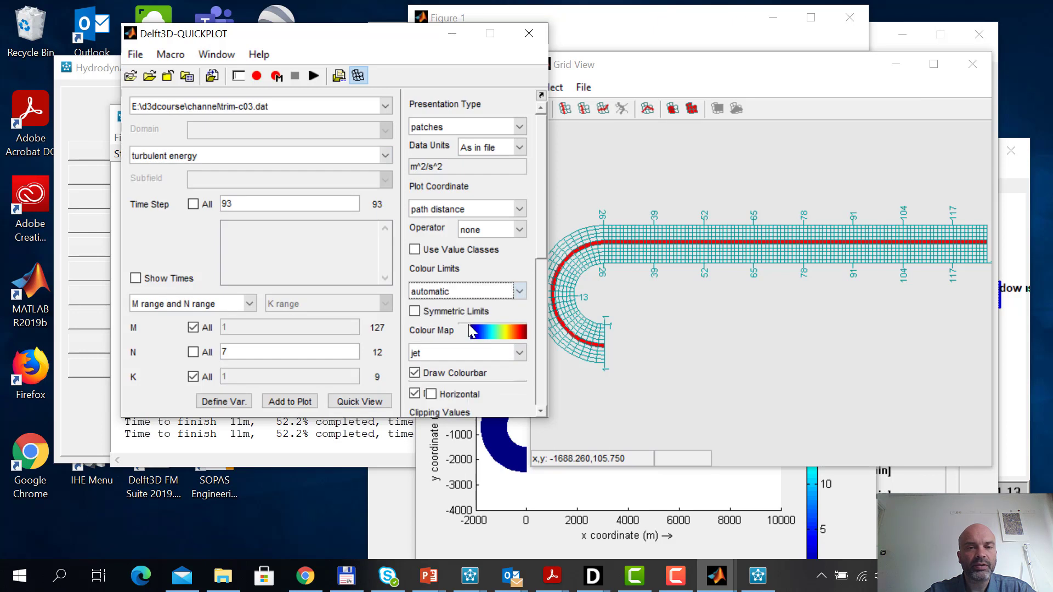
{"action": "left_click", "coordinate": [368, 402]}
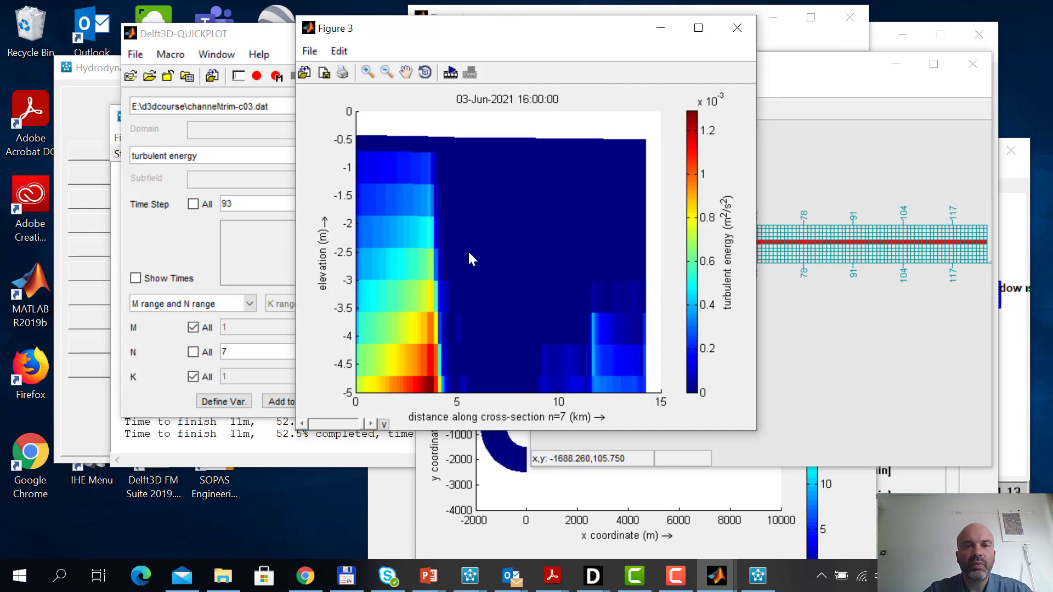
{"action": "left_click", "coordinate": [737, 29]}
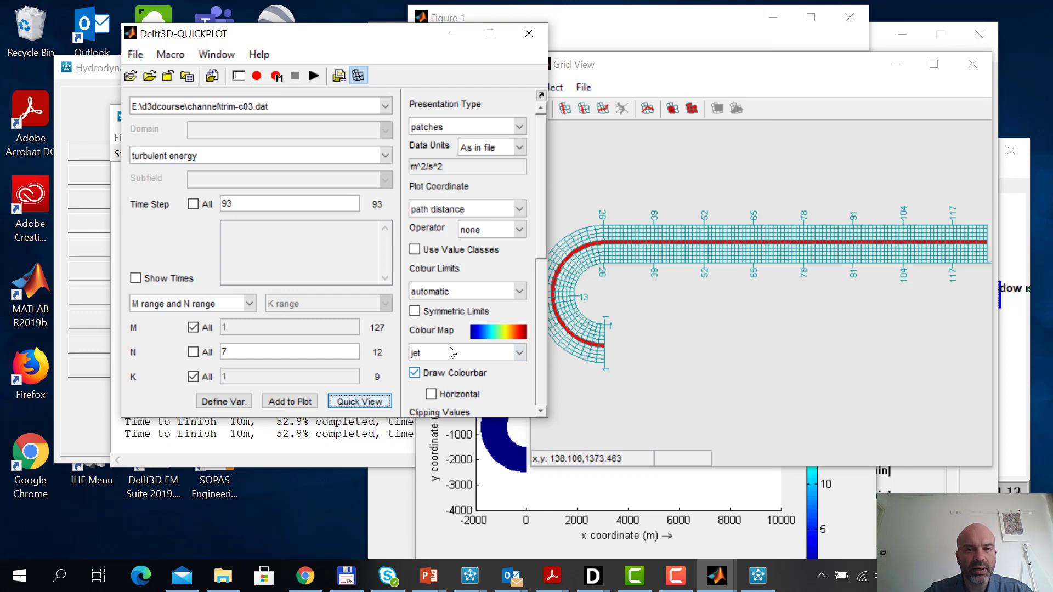
Set manual colour limits with a maximum of 0.002 and replot the turbulent energy section
{"action": "left_click", "coordinate": [462, 291]}
{"action": "left_click", "coordinate": [461, 316]}
{"action": "double_click", "coordinate": [519, 311]}
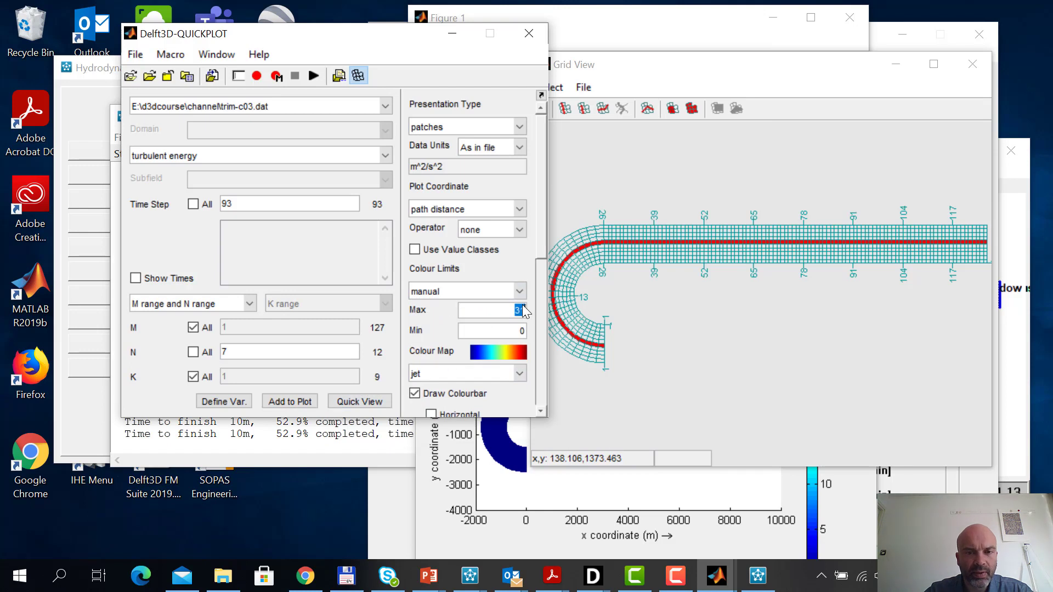
{"action": "type", "text": "0.002"}
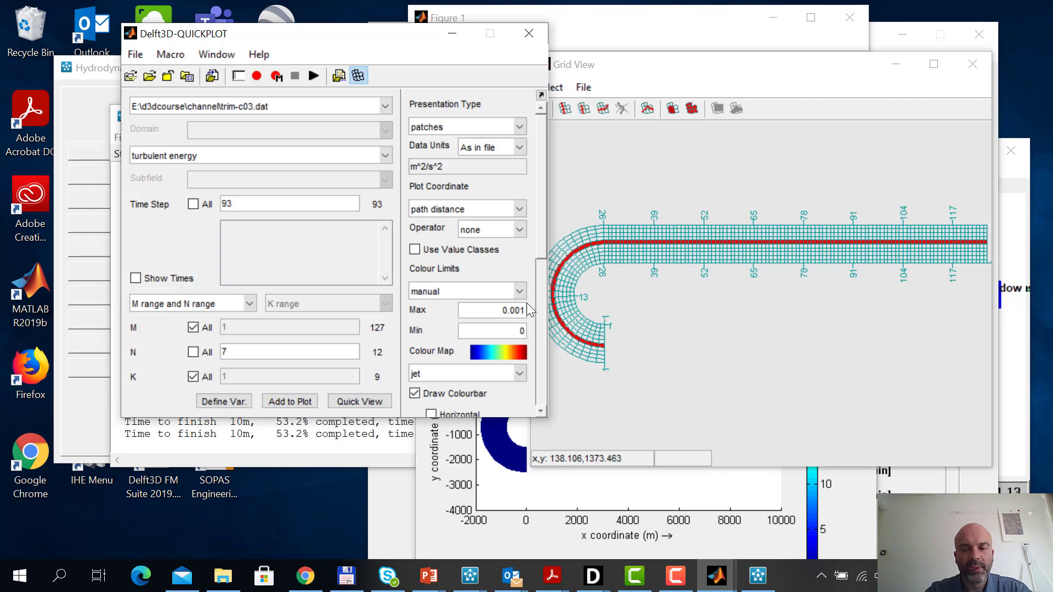
{"action": "left_click", "coordinate": [360, 401]}
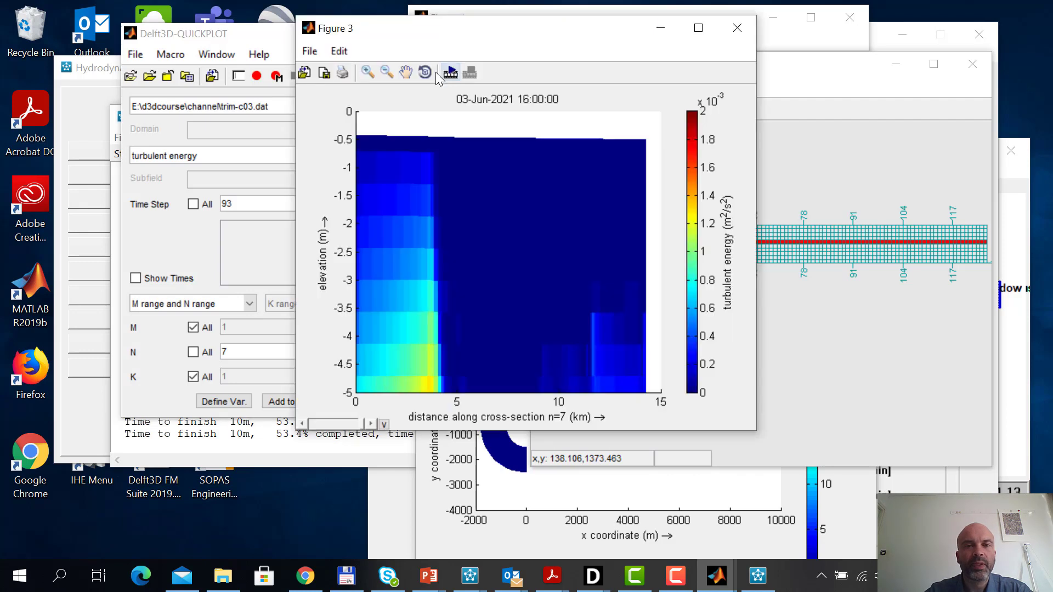
Animate the turbulent energy section along N = 7 with the 0.002 colour limit and maximize its figure
{"action": "left_click", "coordinate": [450, 72]}
{"action": "left_click", "coordinate": [597, 361]}
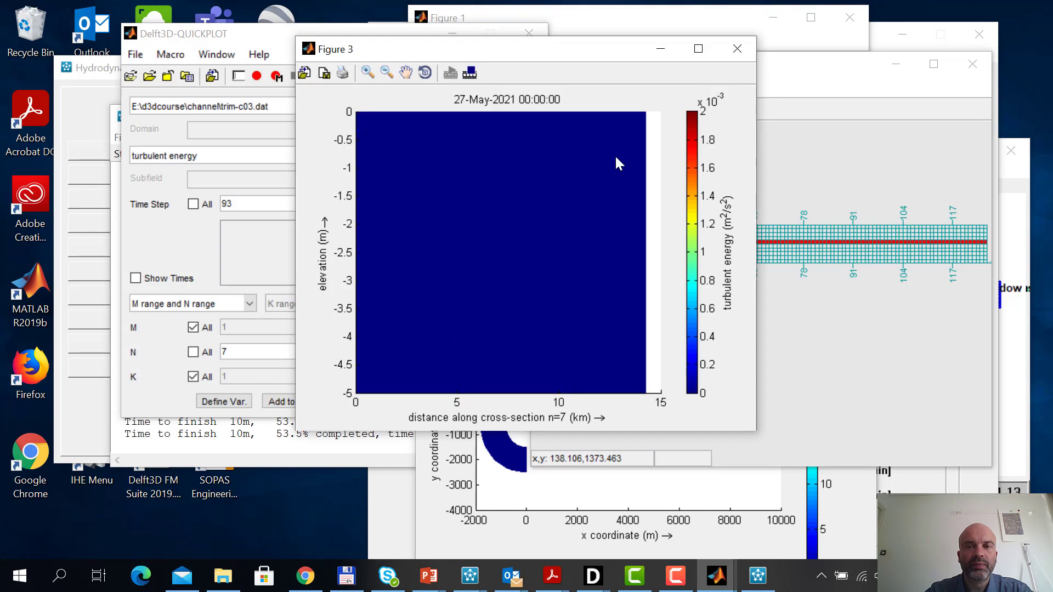
{"action": "left_click", "coordinate": [698, 48]}
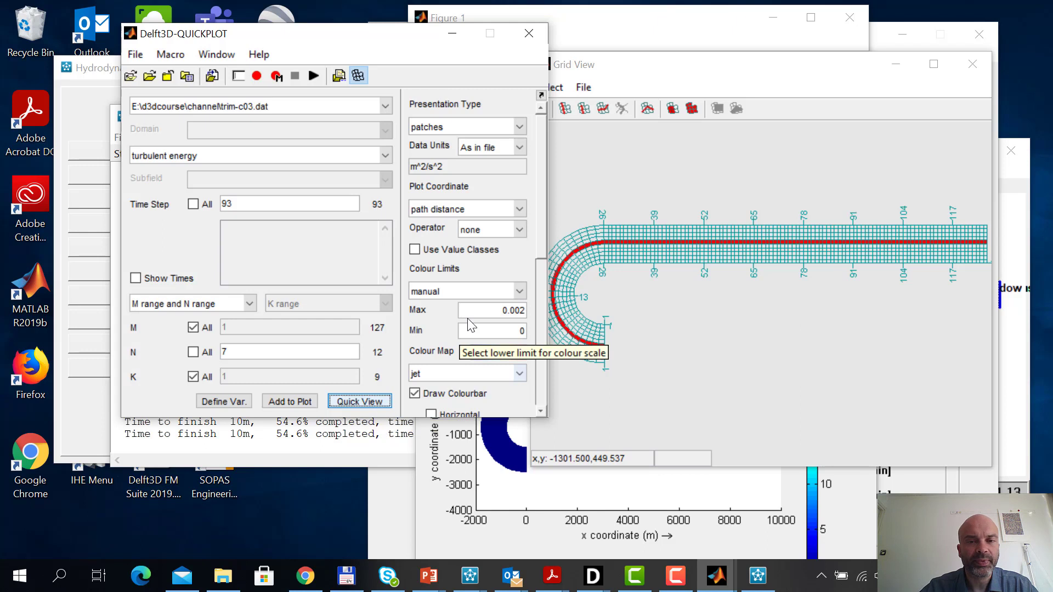
Set the maximum colour limit to 0.02 and replot the turbulent energy section
{"action": "left_click", "coordinate": [519, 330]}
{"action": "key", "text": "BackSpace"}
{"action": "key", "text": "BackSpace"}
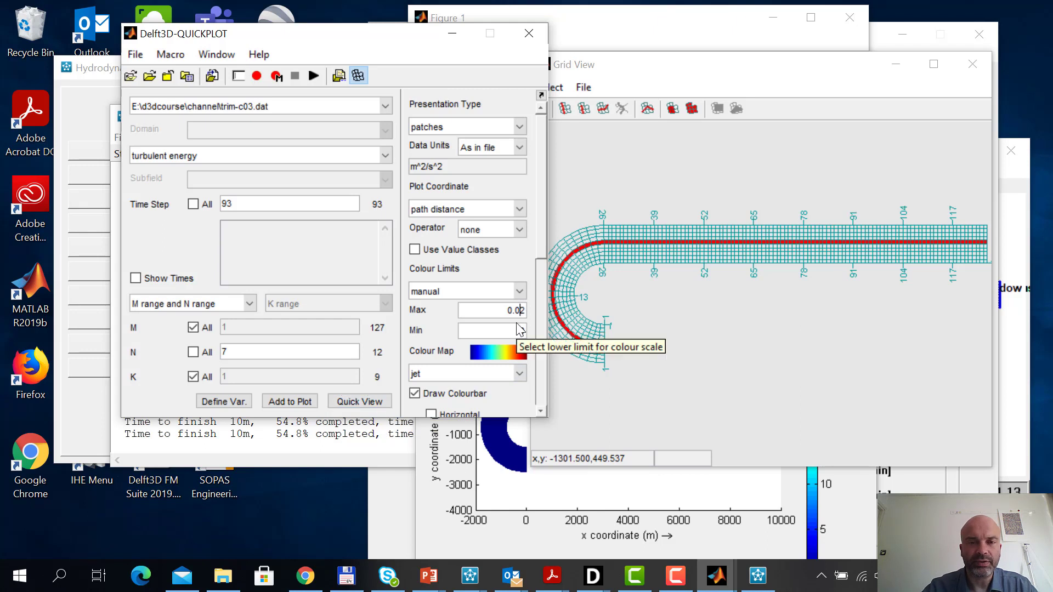
{"action": "type", "text": "0"}
{"action": "left_click", "coordinate": [377, 404]}
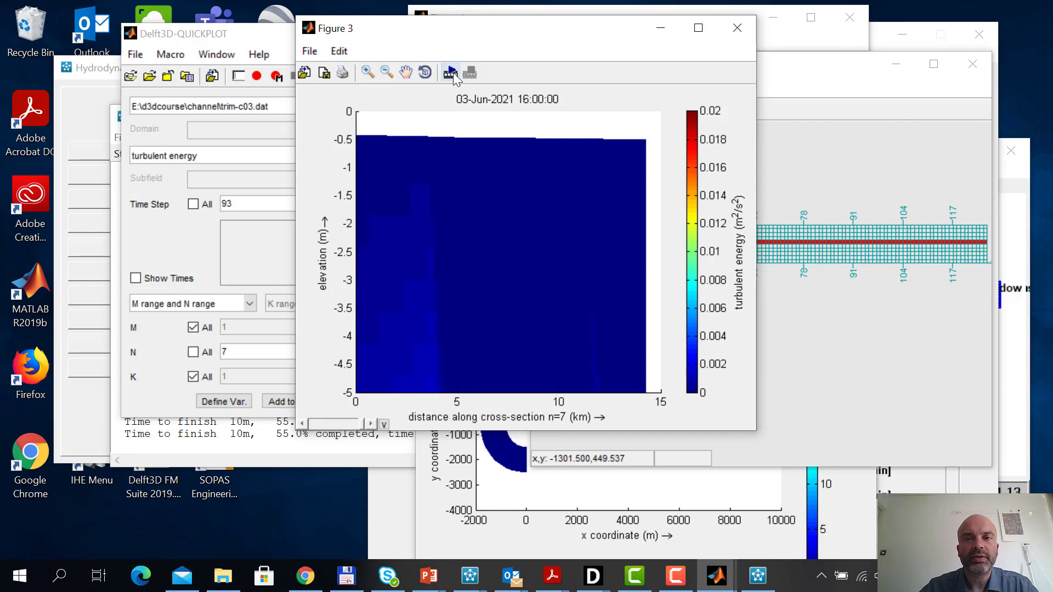
Animate the replotted turbulent energy section over steps 1:93 with no output at a maximum of 25 fps, in a maximized figure
{"action": "left_click", "coordinate": [451, 72]}
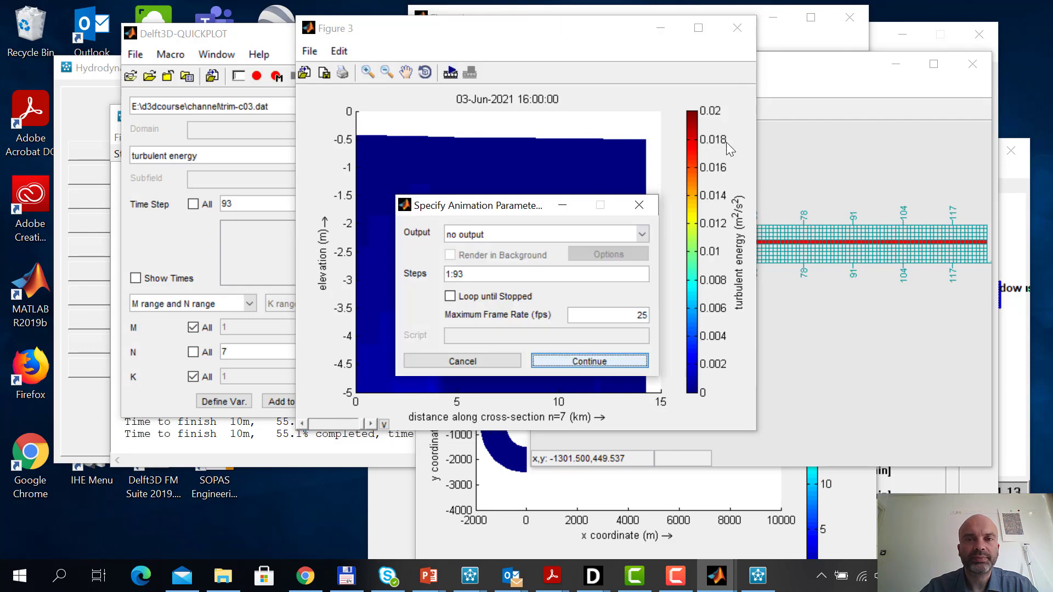
{"action": "key", "text": "Return"}
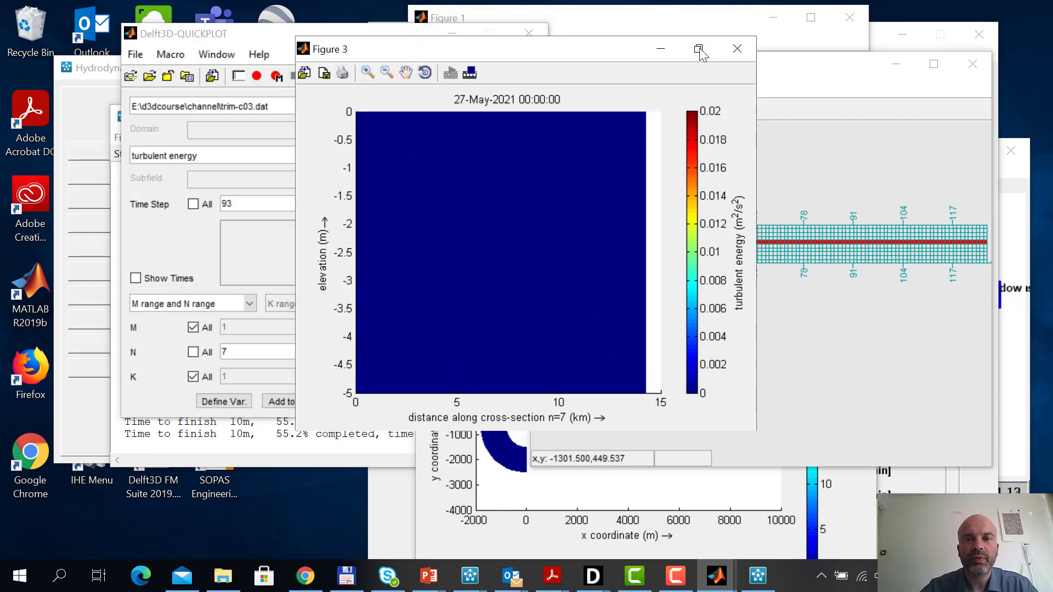
{"action": "left_click", "coordinate": [698, 28]}
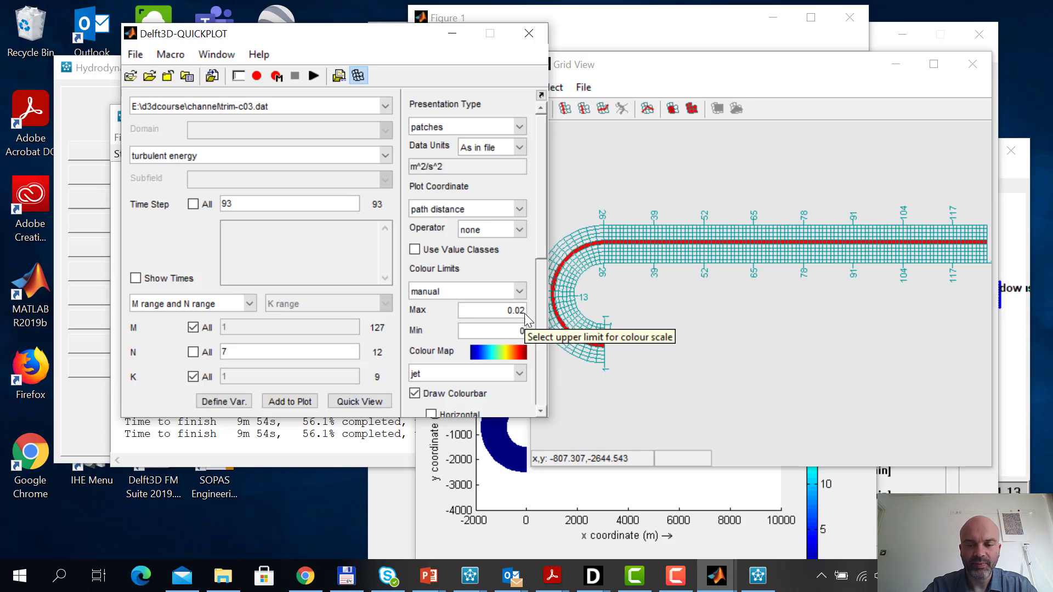
Set the maximum colour limit to 0.01 and replot the turbulent energy section
{"action": "left_click", "coordinate": [525, 314]}
{"action": "type", "text": "0"}
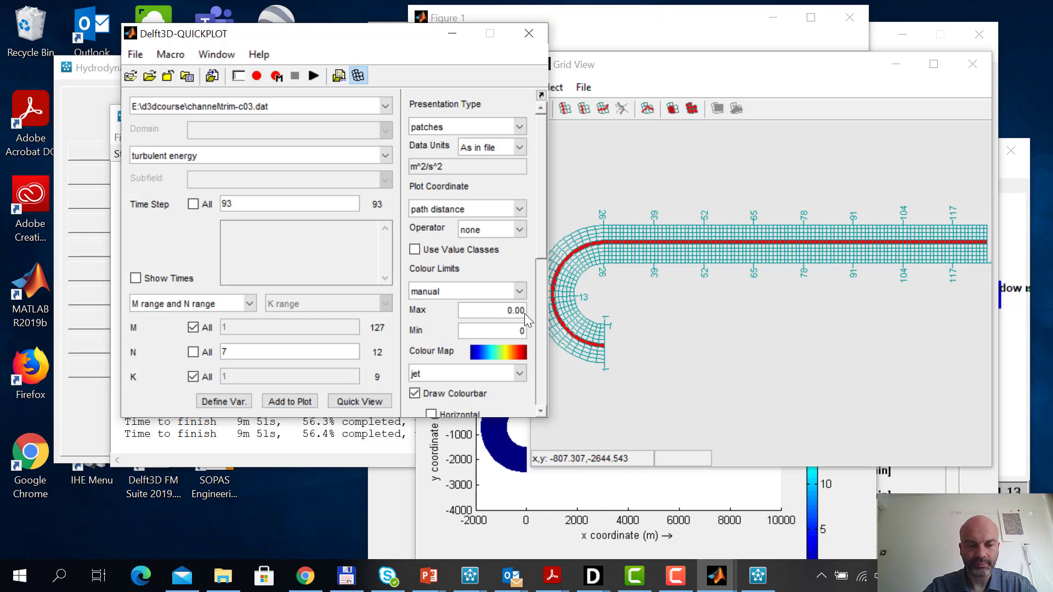
{"action": "type", "text": "1"}
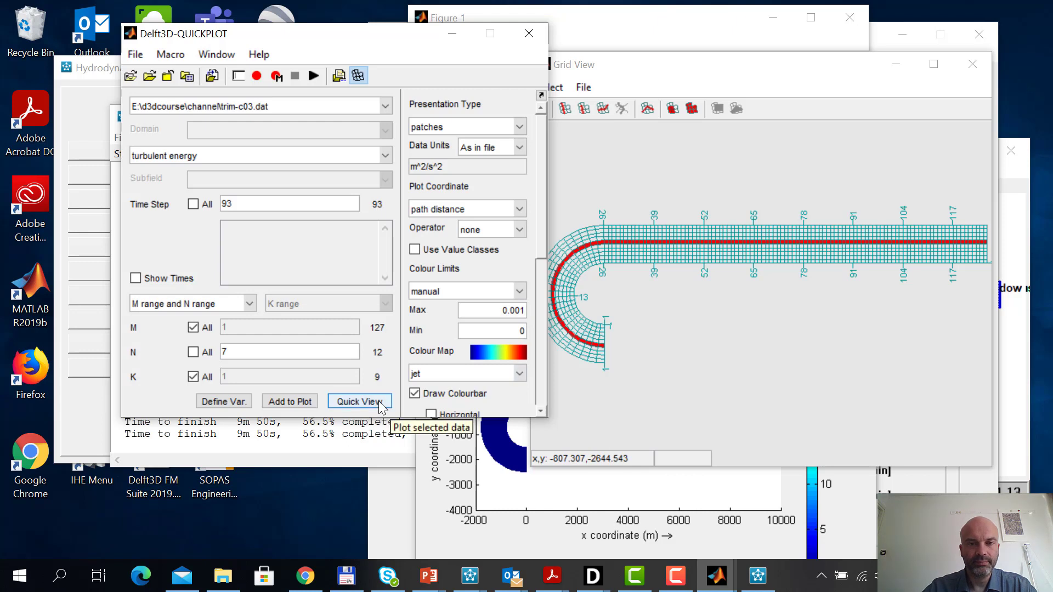
{"action": "key", "text": "BackSpace"}
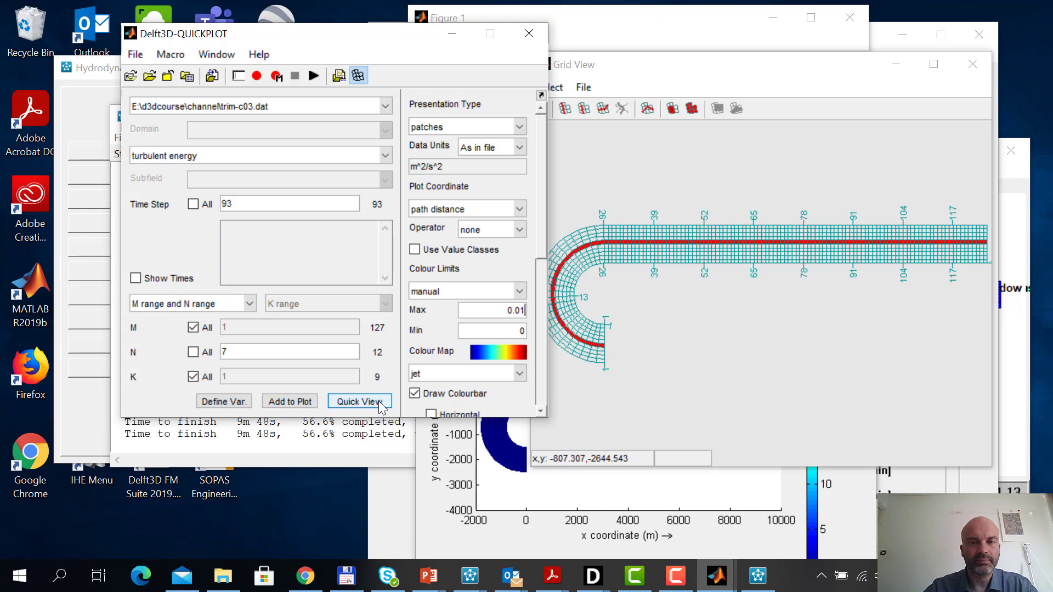
{"action": "type", "text": "1"}
{"action": "left_click", "coordinate": [379, 403]}
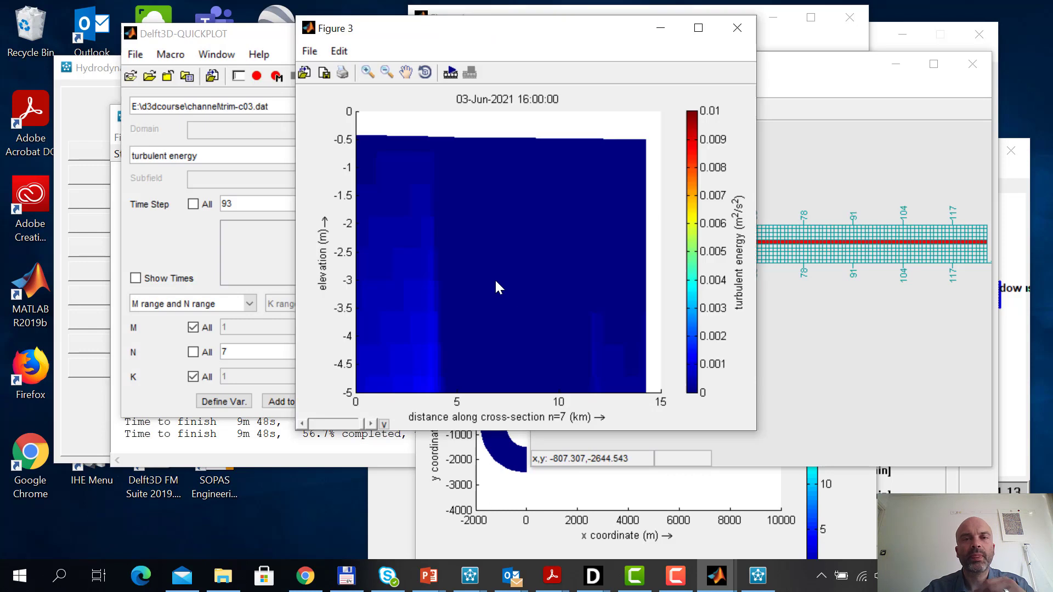
Animate the turbulent energy section with the 0.01 colour limit over steps 1:93 at 25 fps in a maximized figure and activate its zoom-in tool
{"action": "left_click", "coordinate": [450, 73]}
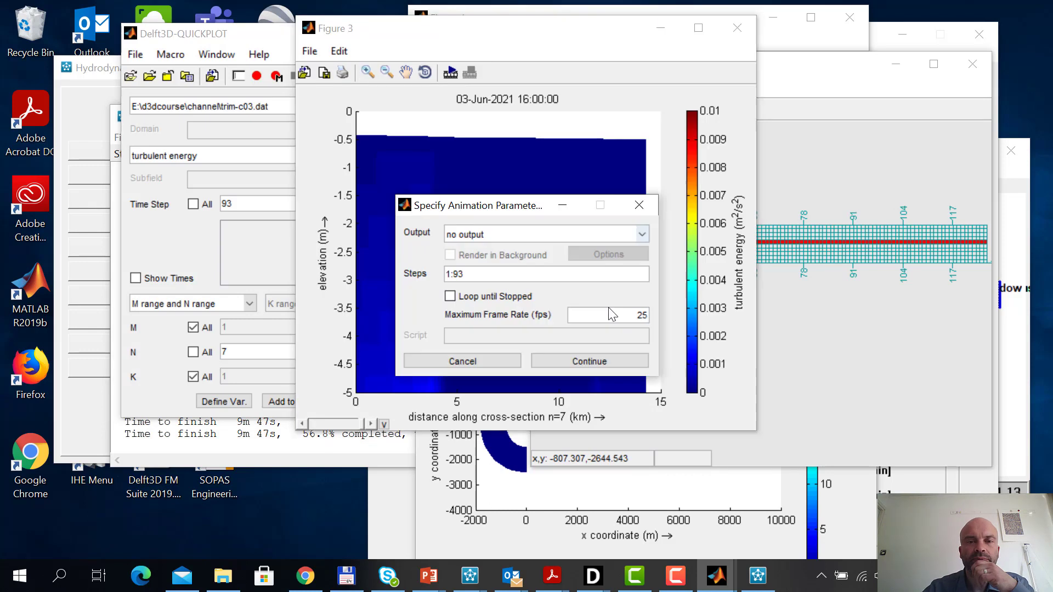
{"action": "left_click", "coordinate": [607, 362]}
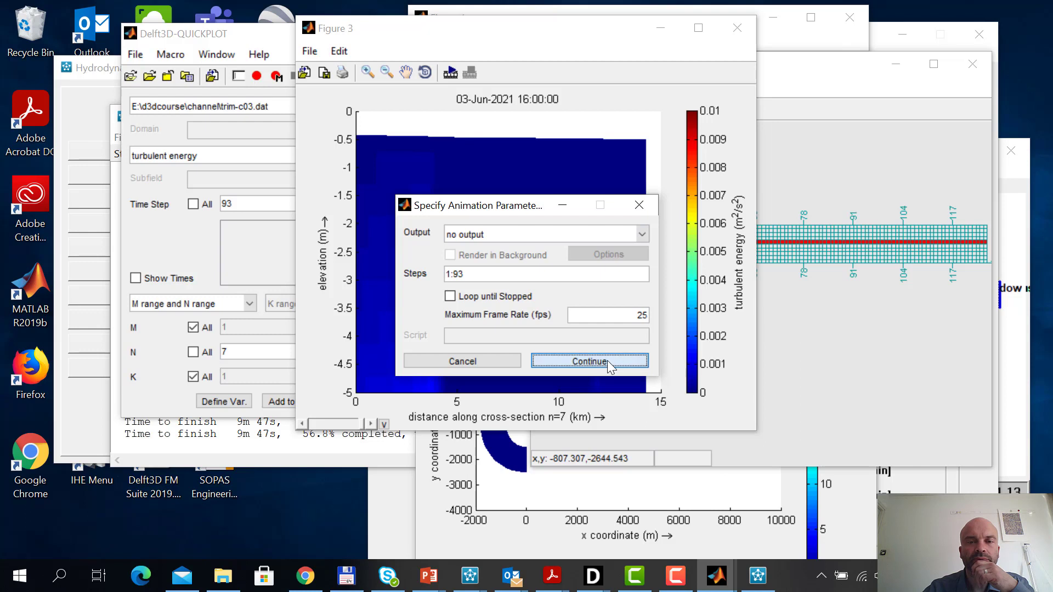
{"action": "left_click", "coordinate": [699, 28]}
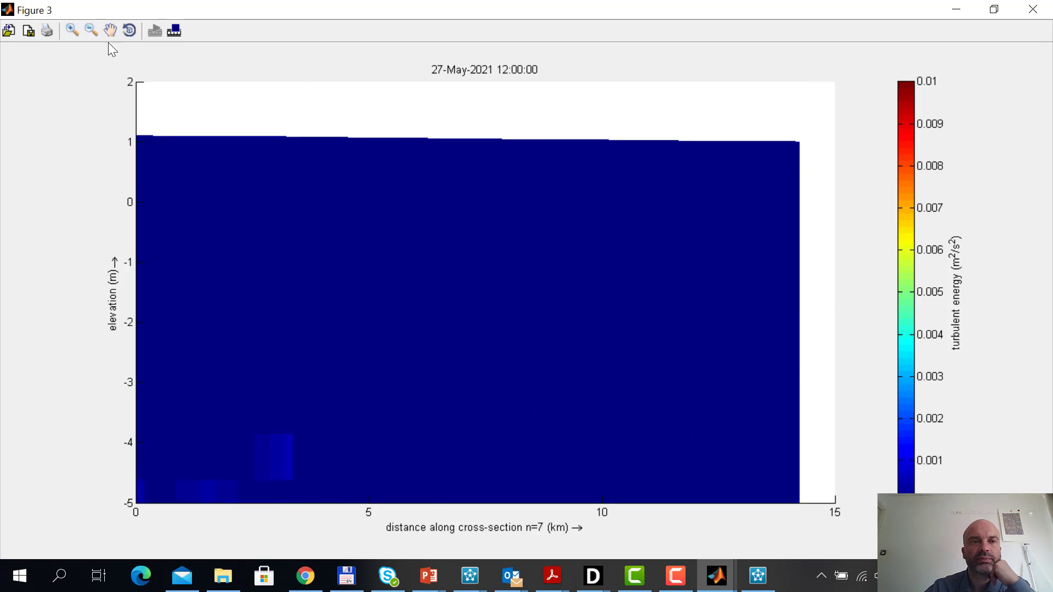
{"action": "left_click", "coordinate": [72, 31]}
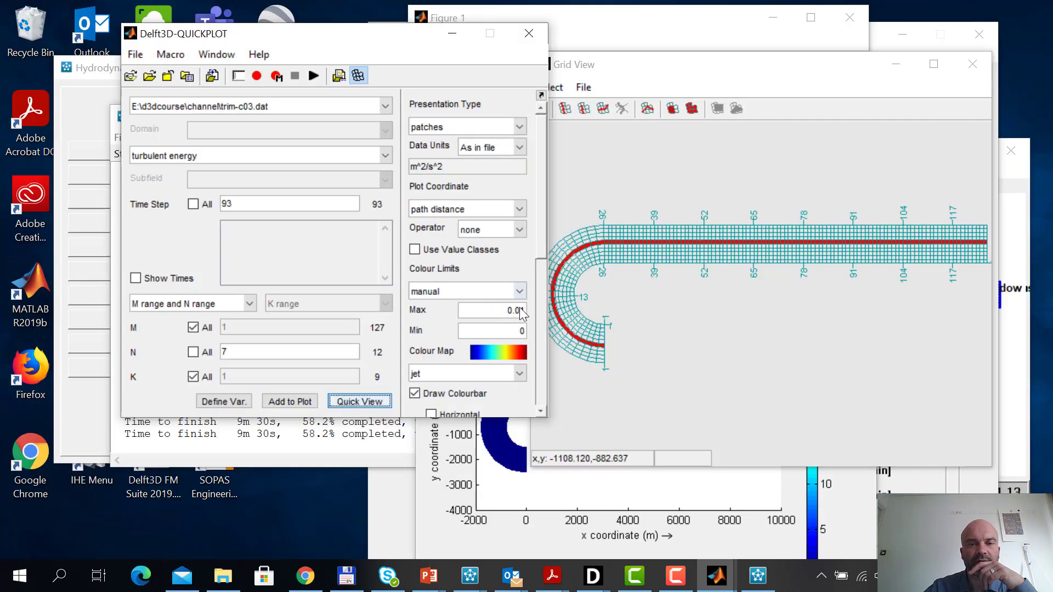
Set the maximum colour limit to 0.003 and replot the turbulent energy section
{"action": "left_click_drag", "start_coordinate": [520, 309], "coordinate": [526, 308]}
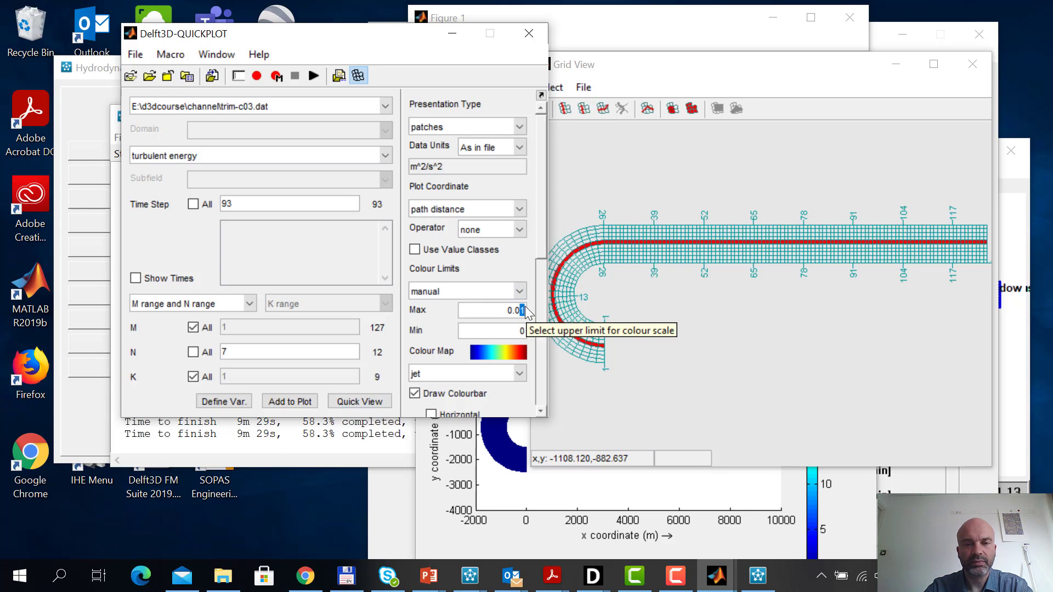
{"action": "type", "text": "03"}
{"action": "left_click", "coordinate": [359, 402]}
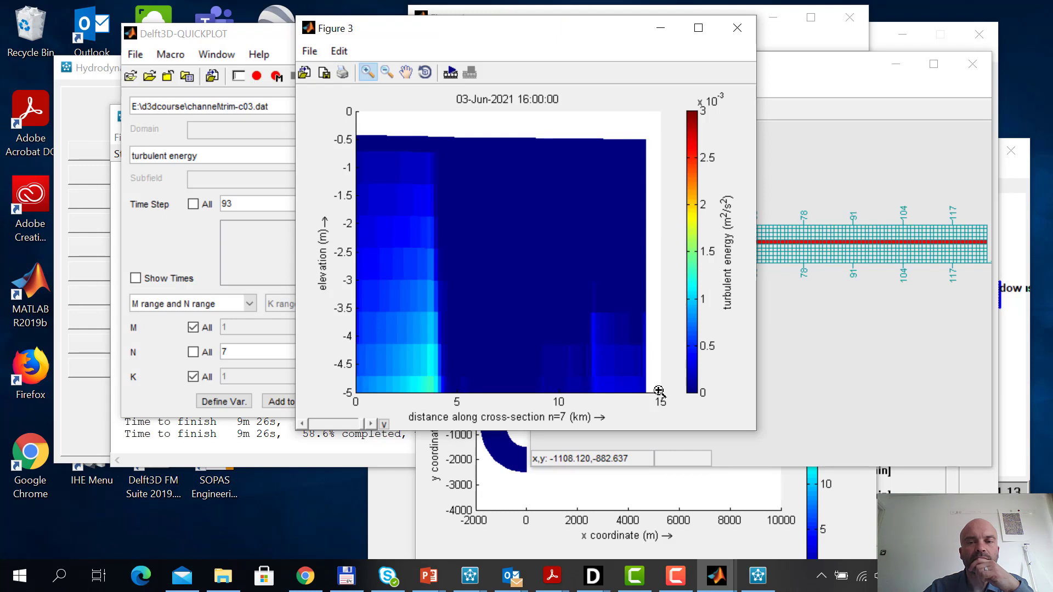
Animate the turbulent energy section along N = 7 with the 0.003 colour limit and maximize its figure
{"action": "left_click_drag", "start_coordinate": [655, 393], "coordinate": [454, 141]}
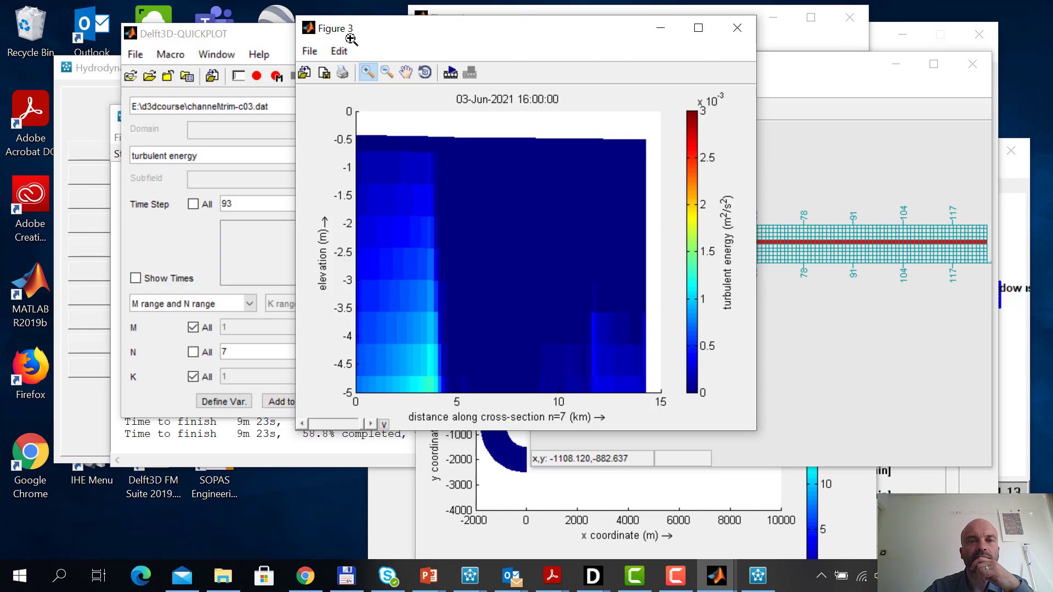
{"action": "left_click", "coordinate": [453, 73]}
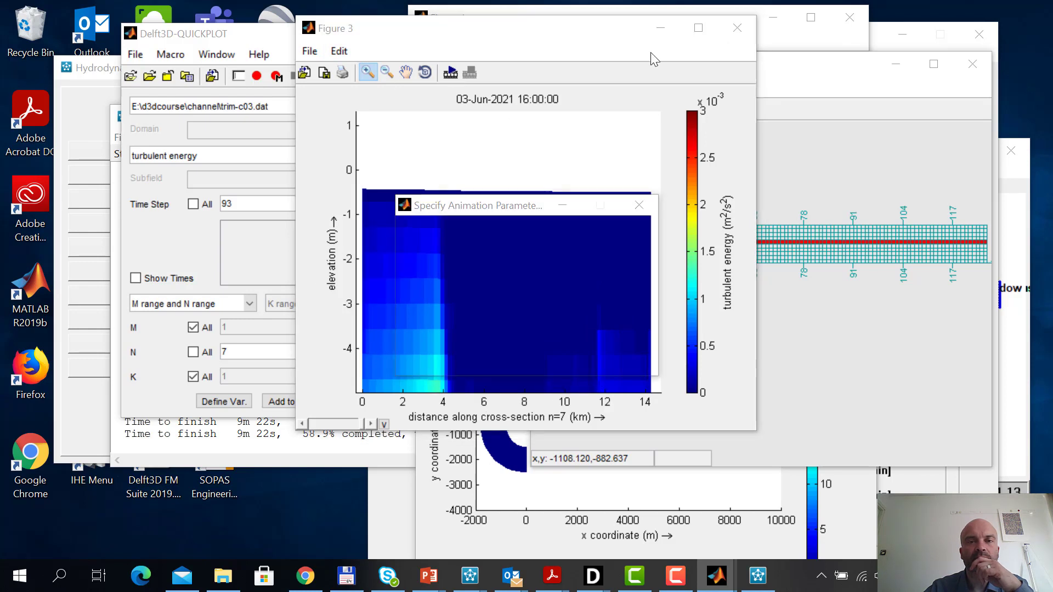
{"action": "left_click", "coordinate": [614, 360]}
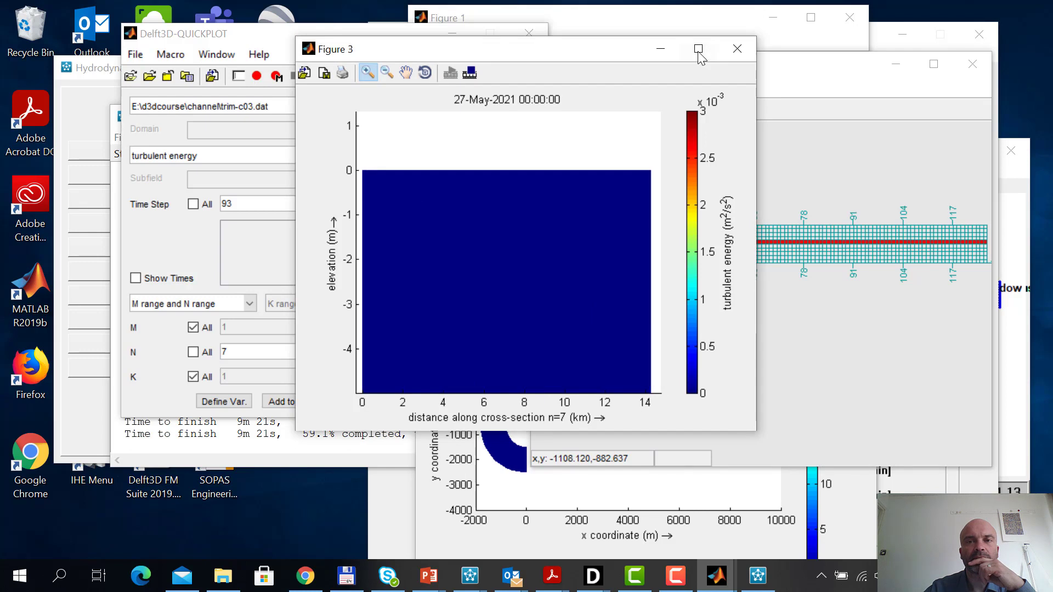
{"action": "left_click", "coordinate": [699, 28]}
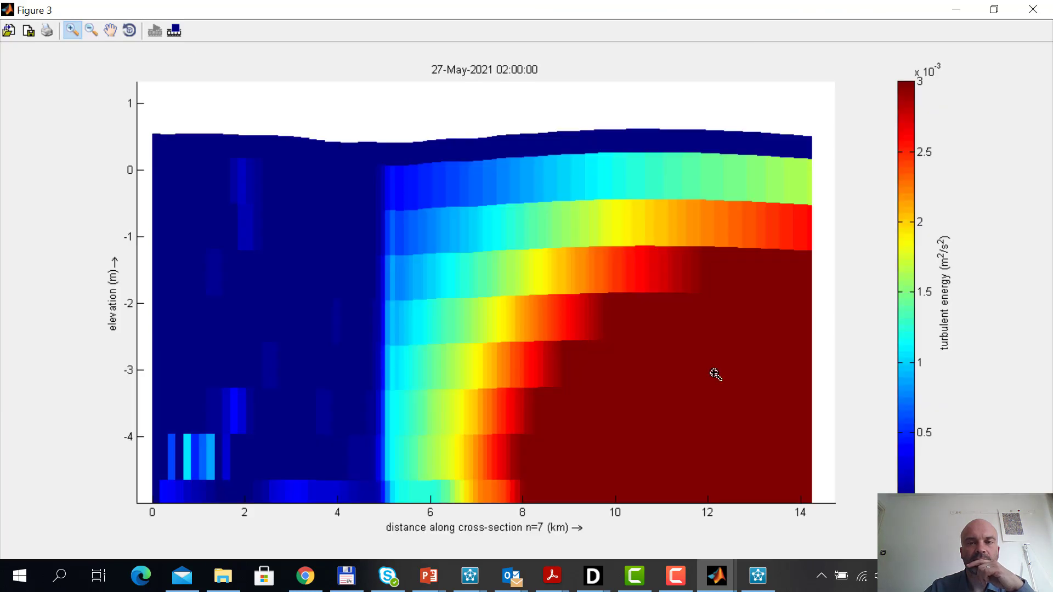